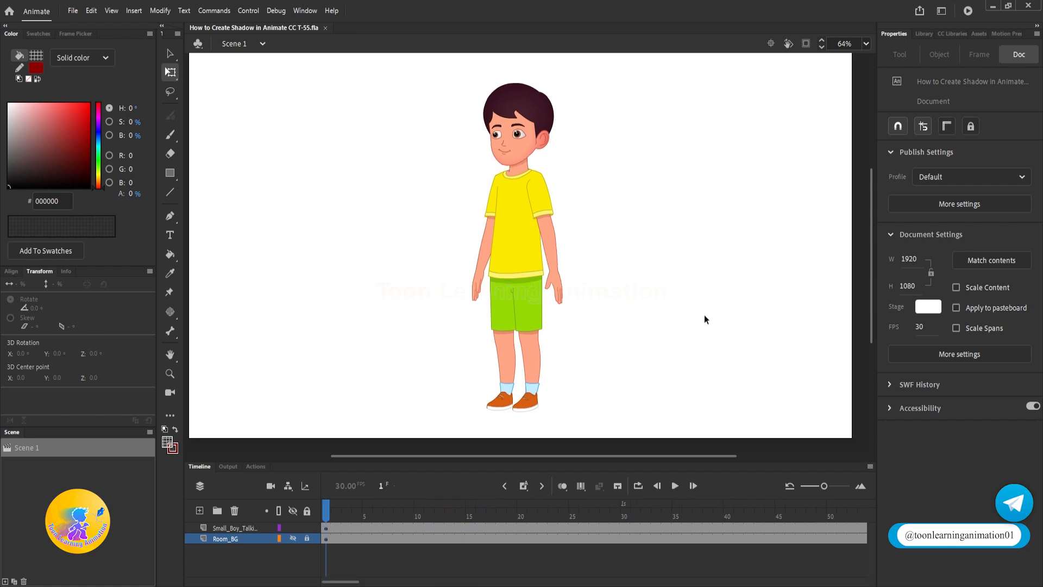
Open the Small Boy Talking symbol for editing and enlarge the timeline to show all of its body-part layers
{"action": "left_click_drag", "start_coordinate": [686, 302], "coordinate": [642, 312]}
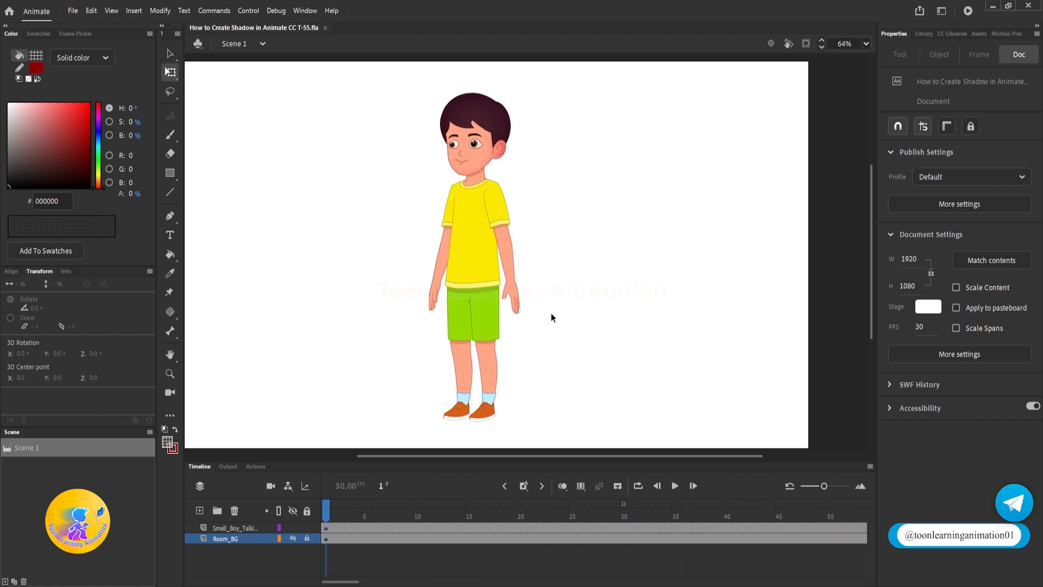
{"action": "double_click", "coordinate": [474, 255]}
{"action": "left_click", "coordinate": [228, 528]}
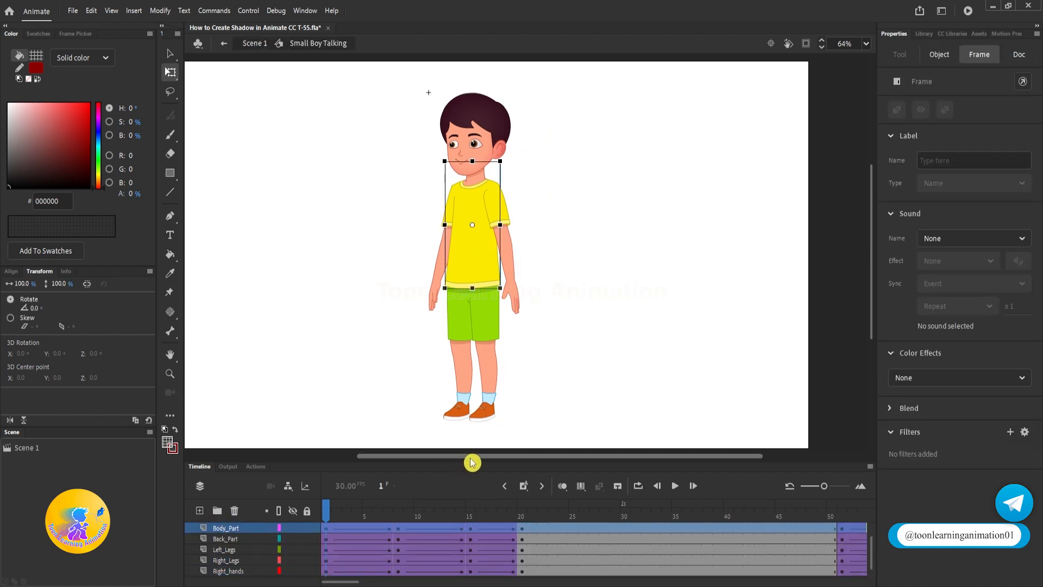
{"action": "left_click_drag", "start_coordinate": [472, 460], "coordinate": [472, 421]}
{"action": "scroll", "coordinate": [548, 212], "scroll_direction": "down", "scroll_amount": 3}
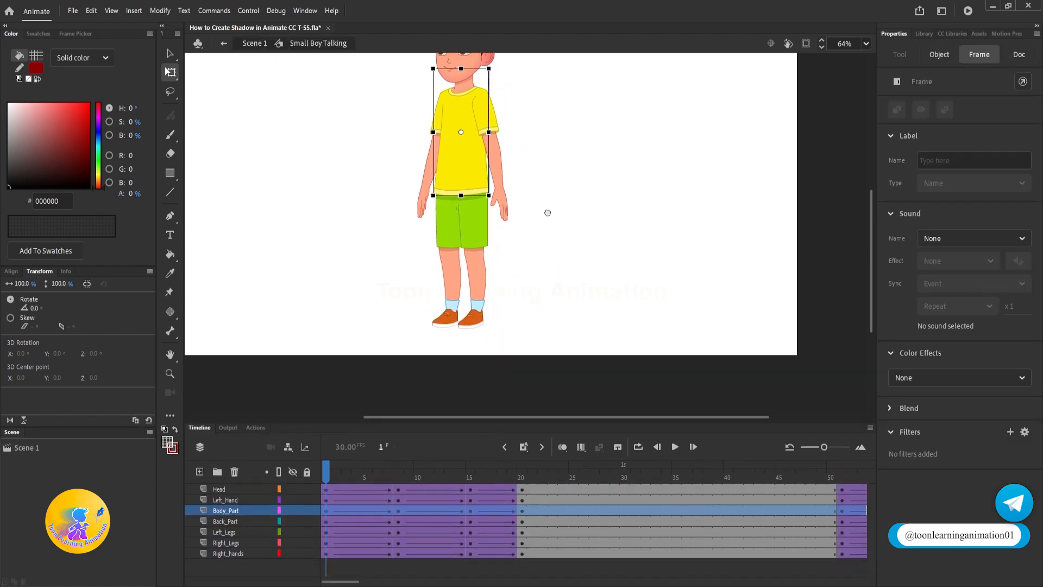
Add a new layer above the Head layer and draw a flat unfilled oval about 263 by 18 px across the boy's shoes
{"action": "scroll", "coordinate": [462, 317], "scroll_direction": "up", "scroll_amount": 4}
{"action": "left_click", "coordinate": [223, 490]}
{"action": "left_click", "coordinate": [199, 476]}
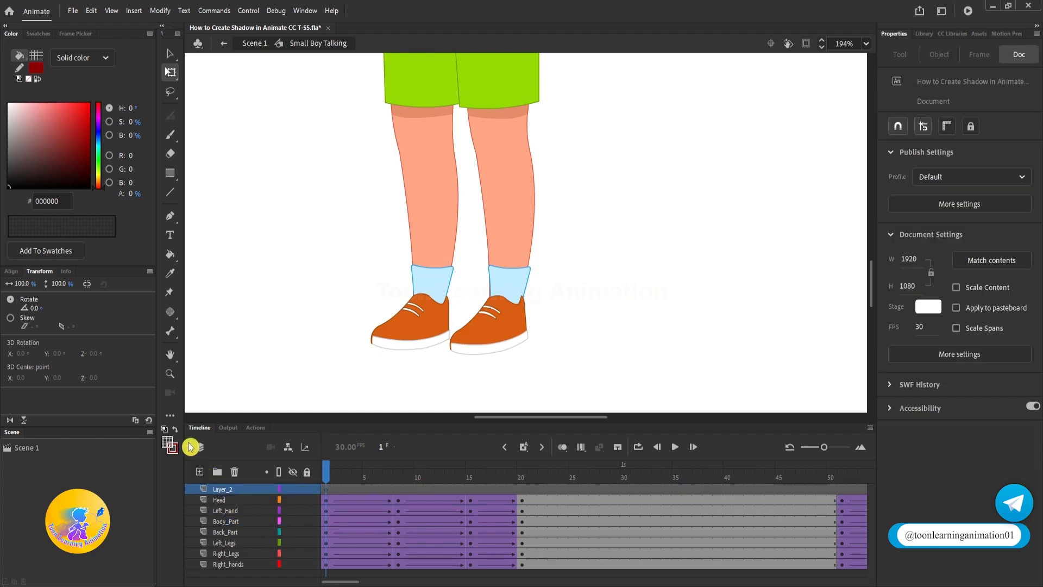
{"action": "left_click", "coordinate": [170, 173]}
{"action": "left_click", "coordinate": [226, 205]}
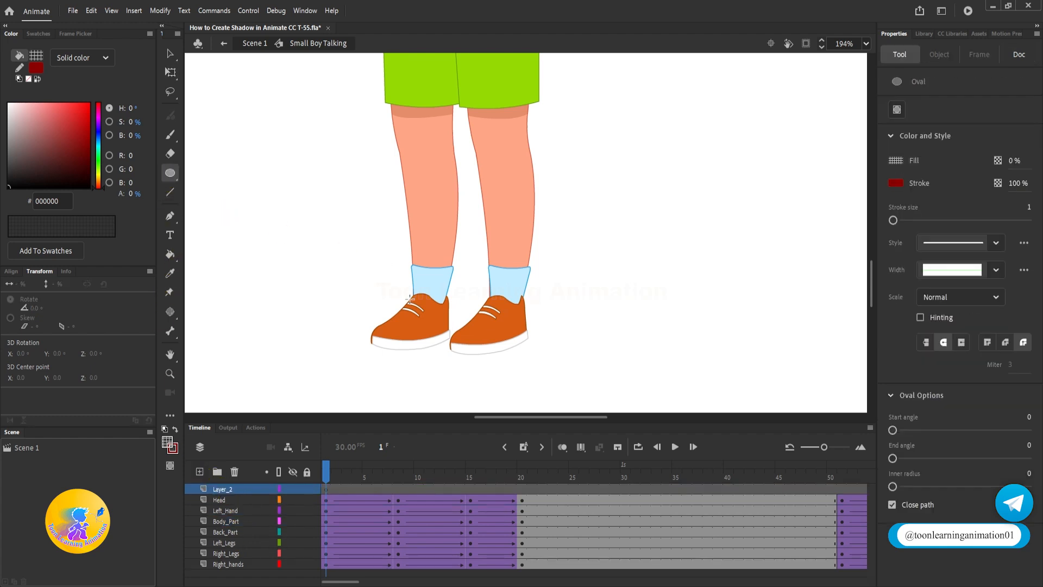
{"action": "left_click_drag", "start_coordinate": [328, 324], "coordinate": [573, 338]}
Set the fill colour to black (000000) and fill the oval across the shoes using the Paint Bucket
{"action": "key", "text": "v"}
{"action": "key", "text": "d"}
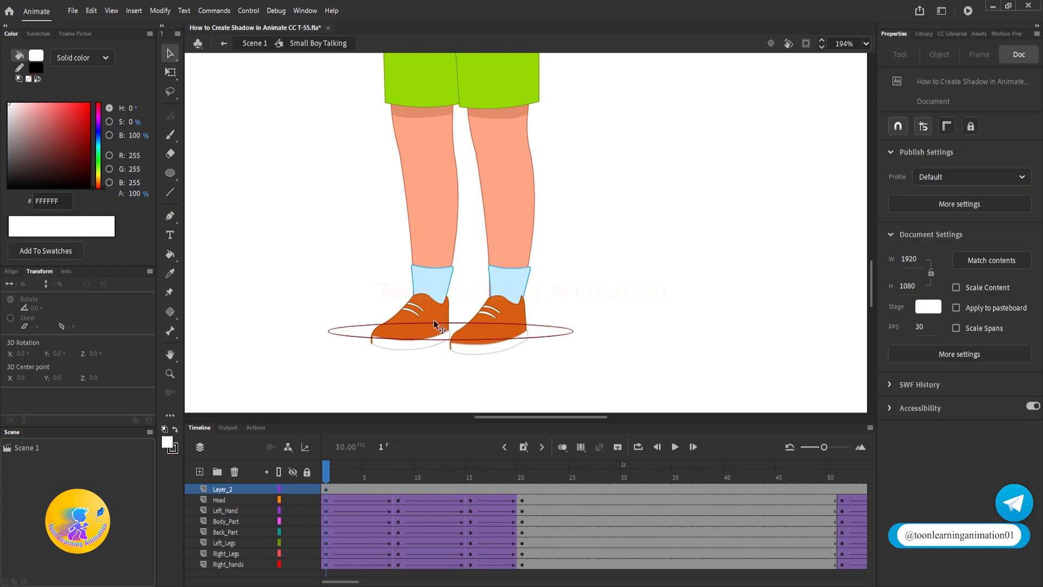
{"action": "left_click", "coordinate": [79, 167]}
{"action": "left_click_drag", "start_coordinate": [86, 177], "coordinate": [88, 187]}
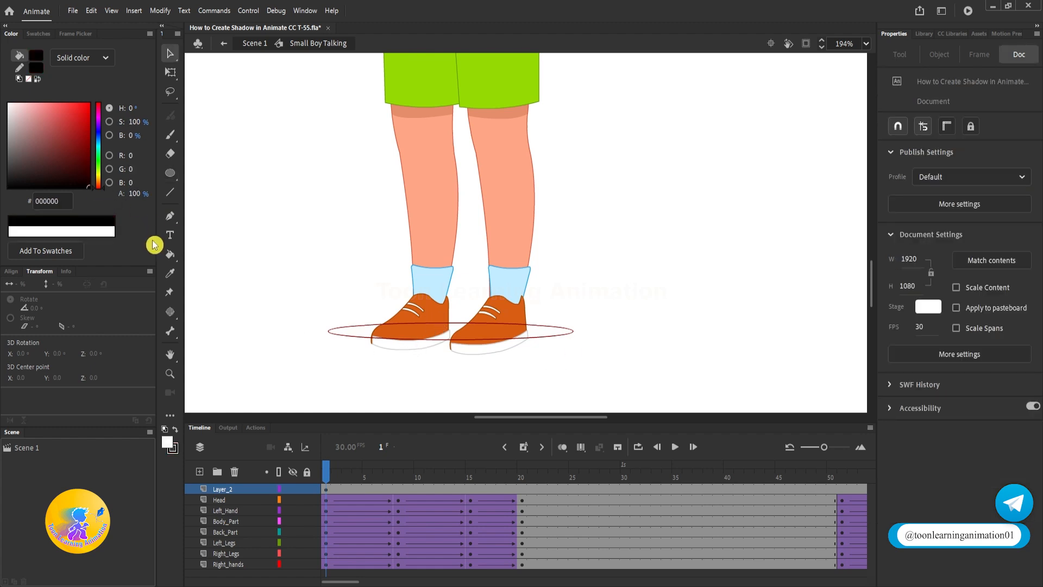
{"action": "left_click", "coordinate": [170, 254]}
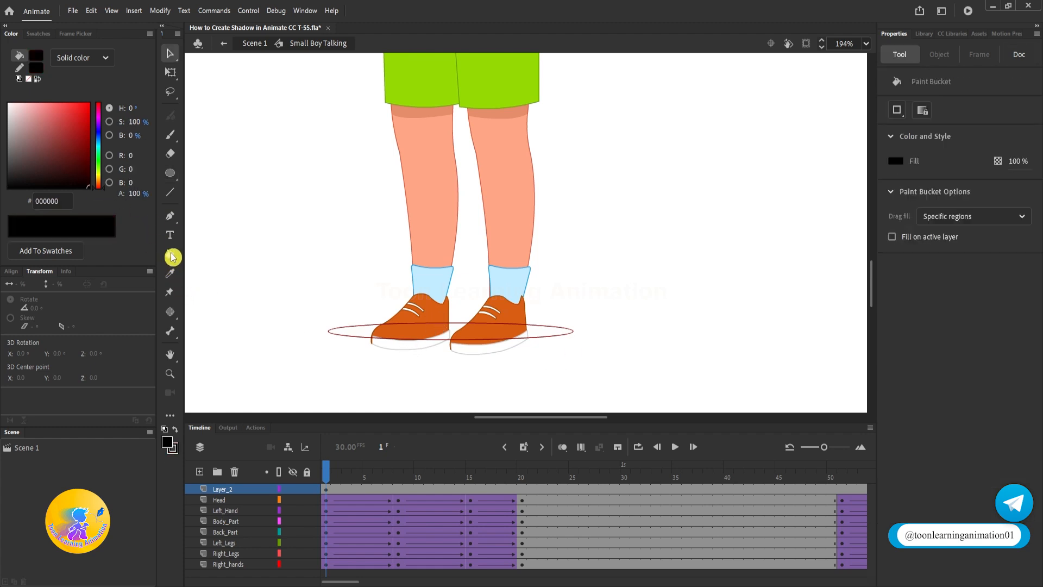
{"action": "left_click", "coordinate": [397, 338]}
Delete the oval's dark red outline and set the black fill's alpha to 35%
{"action": "left_click", "coordinate": [170, 53]}
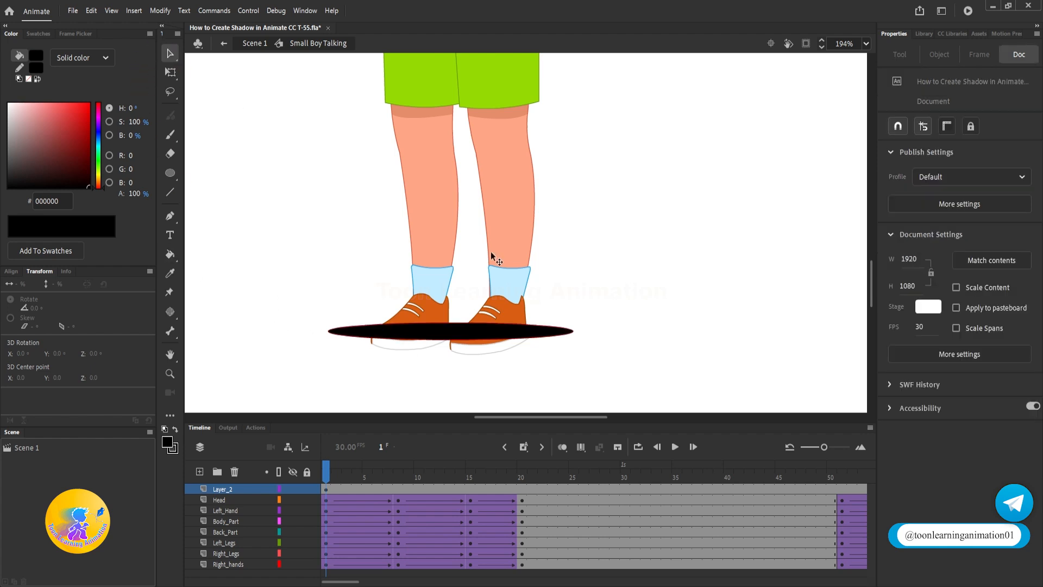
{"action": "left_click", "coordinate": [556, 336]}
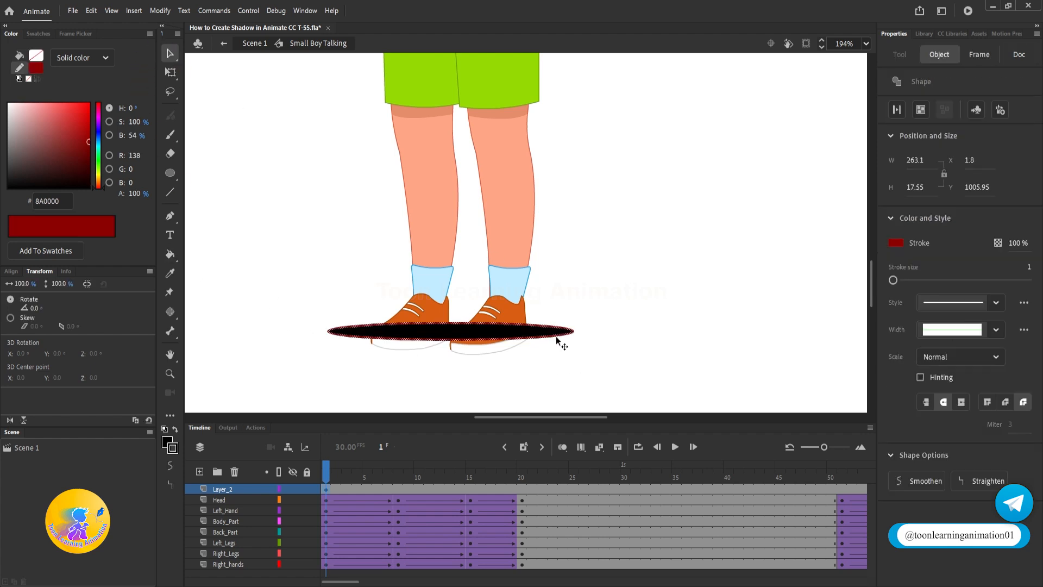
{"action": "key", "text": "Delete"}
{"action": "left_click", "coordinate": [460, 336]}
{"action": "left_click", "coordinate": [460, 333]}
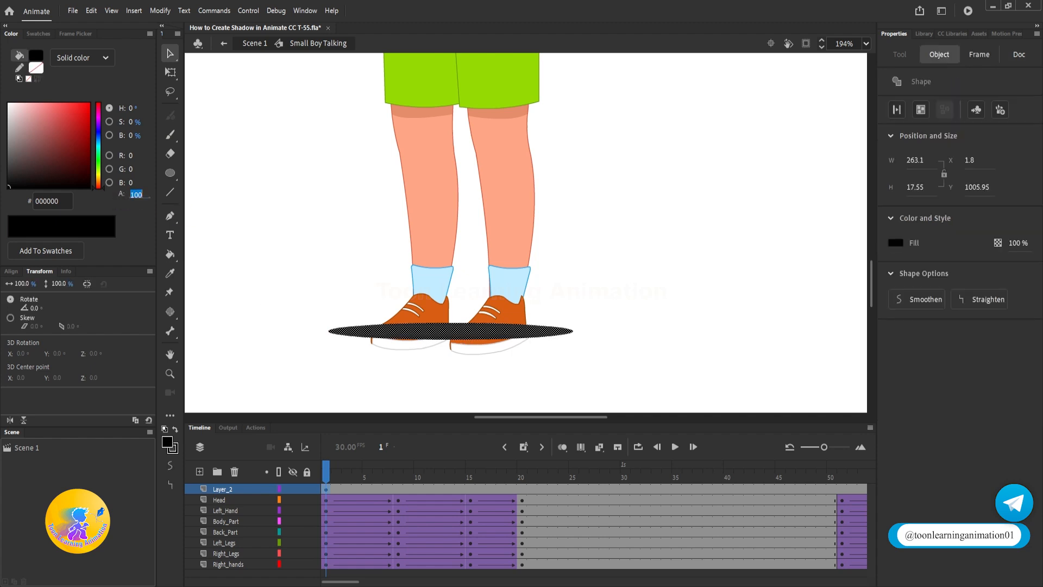
{"action": "type", "text": "35"}
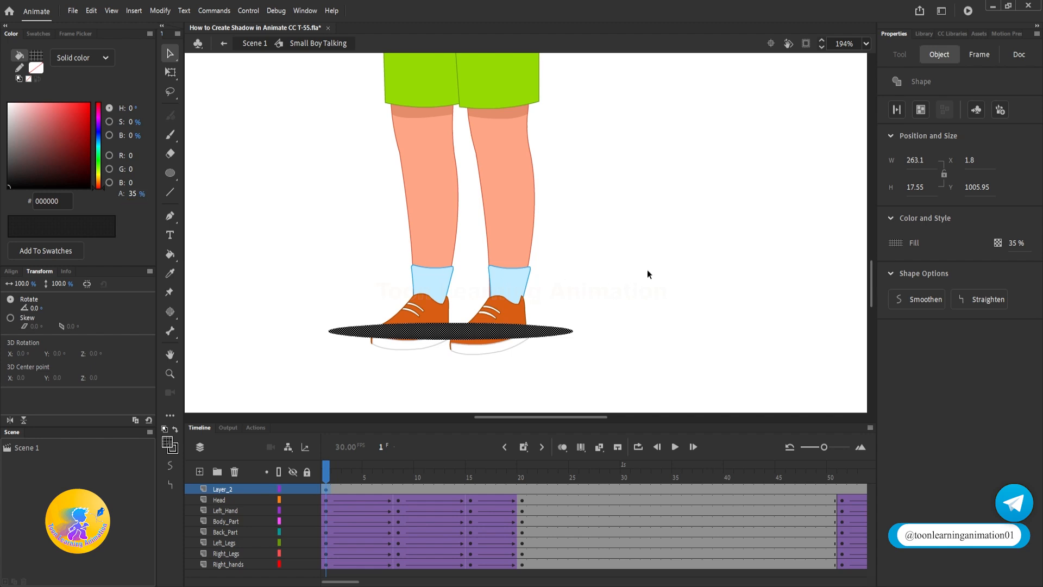
{"action": "left_click", "coordinate": [639, 275]}
Use Free Transform to make the oval taller and lower it to sit around the soles of the shoes
{"action": "scroll", "coordinate": [485, 345], "scroll_direction": "up", "scroll_amount": 2}
{"action": "left_click", "coordinate": [443, 325]}
{"action": "key", "text": "q"}
{"action": "left_click_drag", "start_coordinate": [432, 339], "coordinate": [433, 347]}
{"action": "left_click_drag", "start_coordinate": [530, 336], "coordinate": [525, 348]}
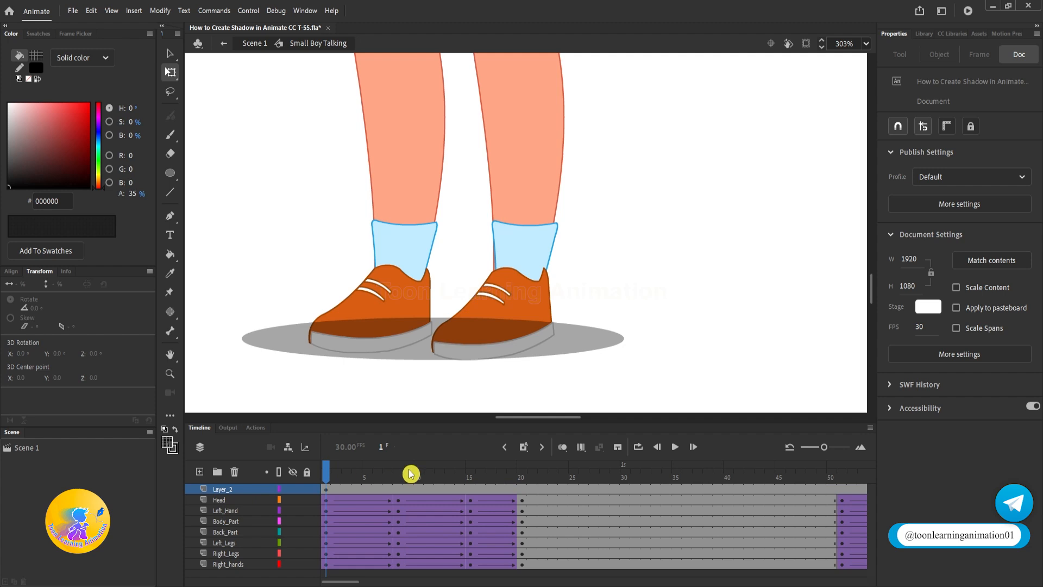
Move the shadow layer below Right_hands and enlarge the oval to about 336 by 33 px, repositioning it under both shoes
{"action": "left_click_drag", "start_coordinate": [232, 490], "coordinate": [229, 571]}
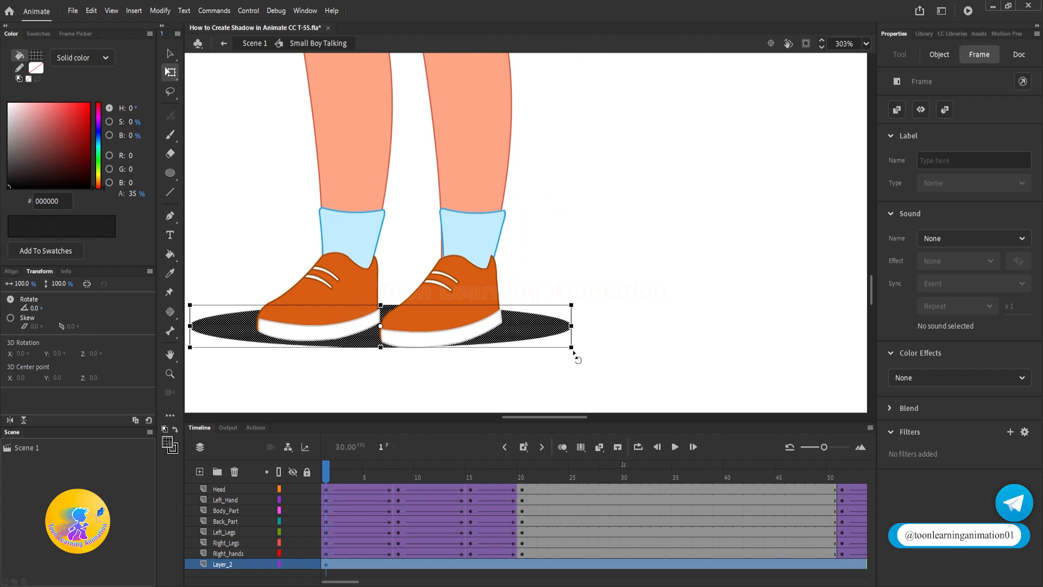
{"action": "left_click_drag", "start_coordinate": [574, 353], "coordinate": [625, 362]}
{"action": "left_click_drag", "start_coordinate": [517, 328], "coordinate": [517, 319]}
{"action": "left_click_drag", "start_coordinate": [380, 289], "coordinate": [380, 295]}
Play the talking animation to check the shadow under the moving character, and return to the first frame
{"action": "scroll", "coordinate": [408, 311], "scroll_direction": "down", "scroll_amount": 5}
{"action": "left_click", "coordinate": [601, 296]}
{"action": "left_click_drag", "start_coordinate": [535, 252], "coordinate": [523, 287]}
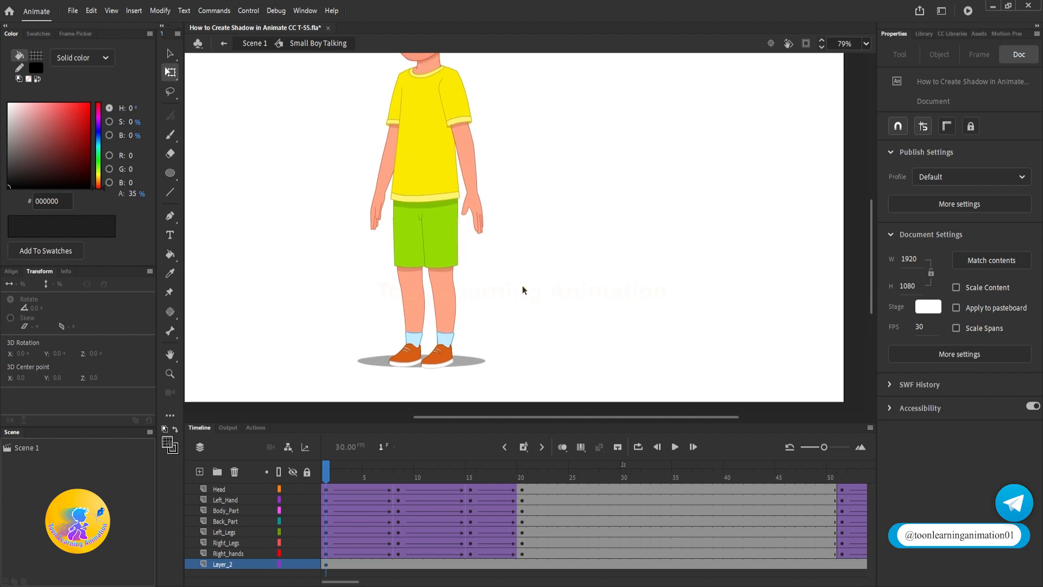
{"action": "scroll", "coordinate": [519, 288], "scroll_direction": "down", "scroll_amount": 2}
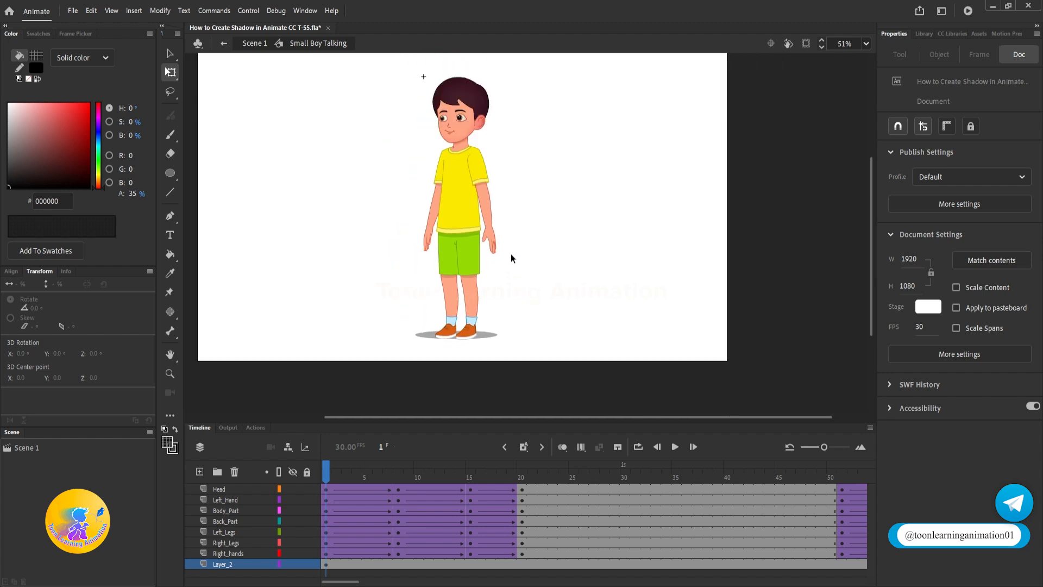
{"action": "key", "text": "Return"}
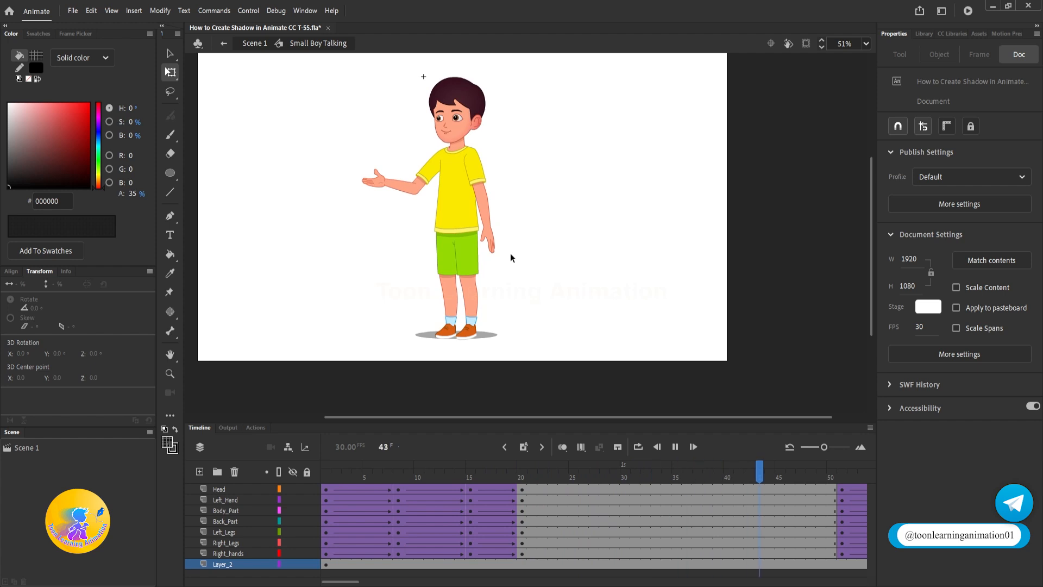
{"action": "key", "text": "Return"}
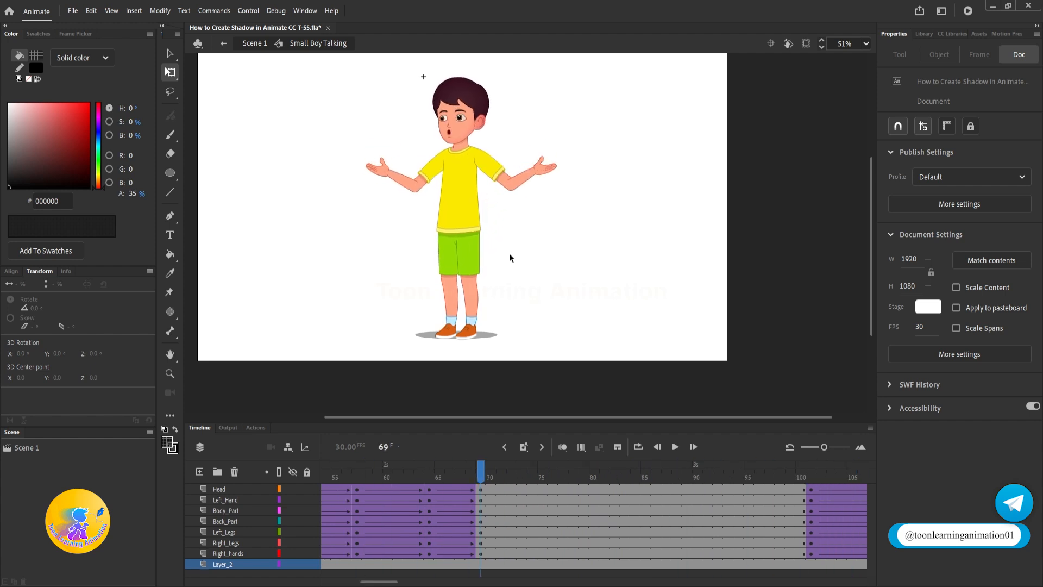
{"action": "key", "text": "shift+comma"}
Insert keyframes on the shadow layer at frames 8 and 15, matching the body-part keyframes
{"action": "scroll", "coordinate": [451, 361], "scroll_direction": "up", "scroll_amount": 3}
{"action": "left_click_drag", "start_coordinate": [595, 277], "coordinate": [548, 294]}
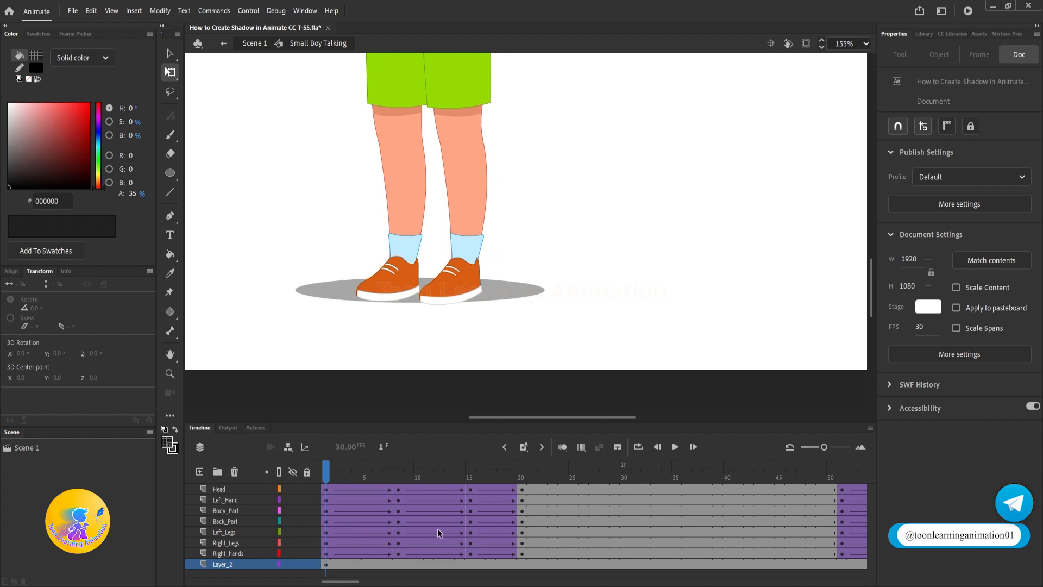
{"action": "left_click", "coordinate": [400, 567]}
{"action": "key", "text": "F6"}
{"action": "left_click", "coordinate": [470, 568]}
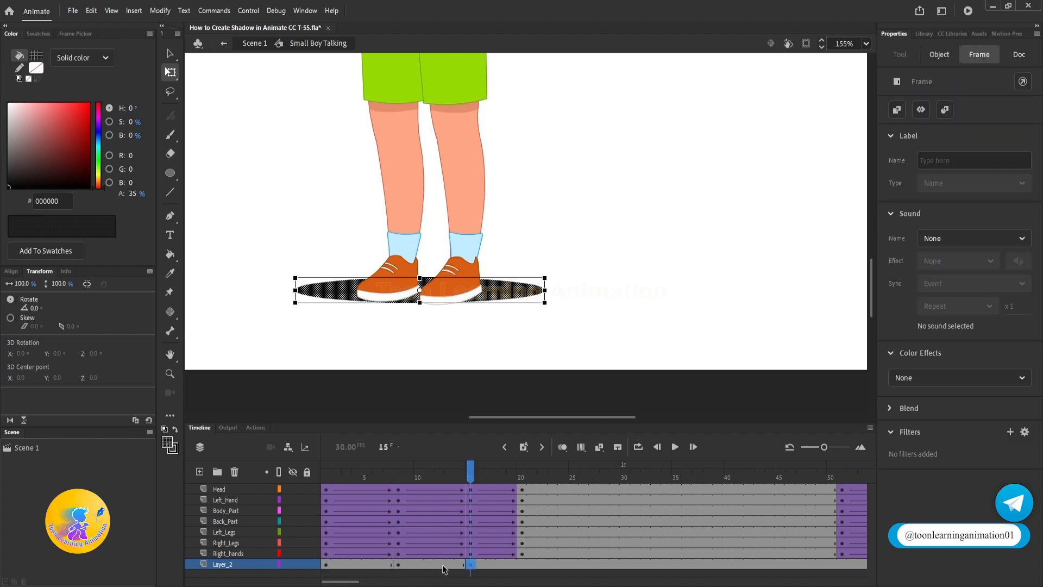
{"action": "left_click", "coordinate": [519, 573]}
Compare the boy's poses up to frame 8 and widen the shadow there to about 361 px, evenly on both sides
{"action": "left_click", "coordinate": [327, 475]}
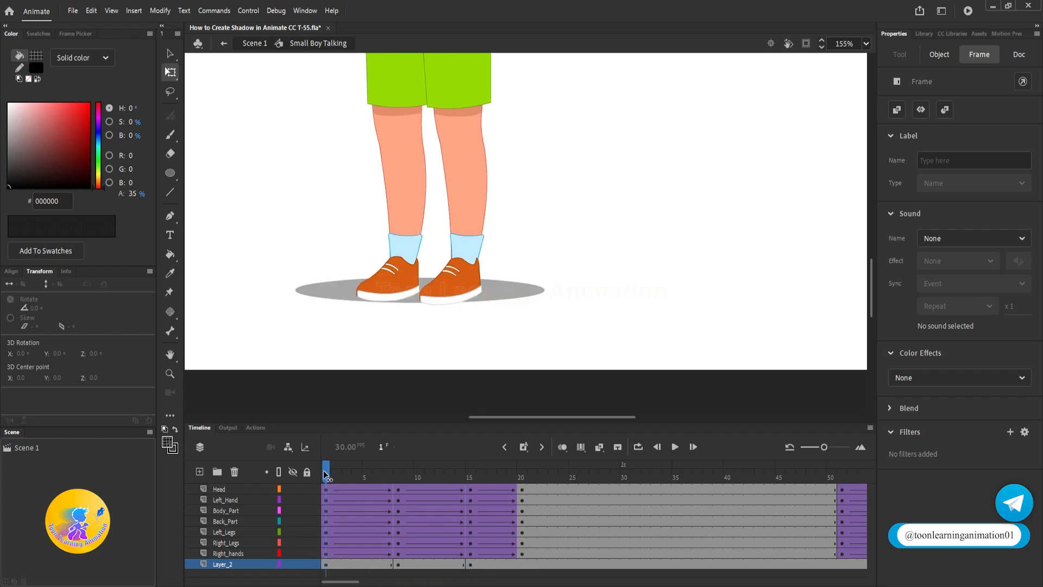
{"action": "left_click_drag", "start_coordinate": [339, 479], "coordinate": [349, 483]}
{"action": "scroll", "coordinate": [505, 362], "scroll_direction": "down", "scroll_amount": 6}
{"action": "mouse_move", "coordinate": [531, 260]}
{"action": "left_mouse_down"}
{"action": "mouse_move", "coordinate": [534, 278]}
{"action": "mouse_move", "coordinate": [531, 270]}
{"action": "left_mouse_up"}
{"action": "scroll", "coordinate": [526, 337], "scroll_direction": "up", "scroll_amount": 1}
{"action": "left_click_drag", "start_coordinate": [348, 469], "coordinate": [398, 480]}
{"action": "left_click", "coordinate": [390, 488]}
{"action": "left_click", "coordinate": [504, 363]}
{"action": "scroll", "coordinate": [505, 359], "scroll_direction": "up", "scroll_amount": 5}
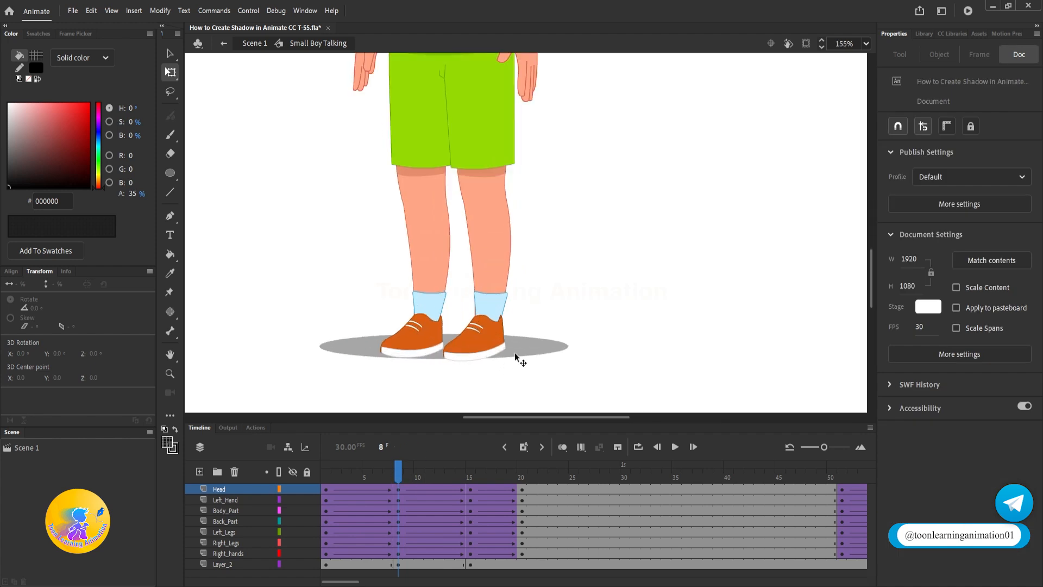
{"action": "left_click", "coordinate": [527, 348]}
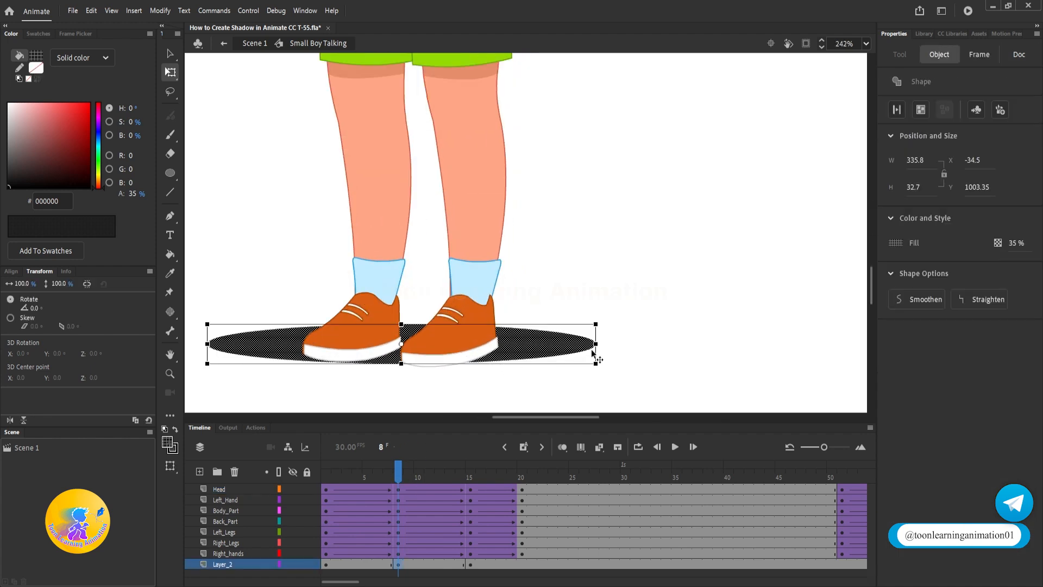
{"action": "left_click_drag", "start_coordinate": [598, 345], "coordinate": [612, 344]}
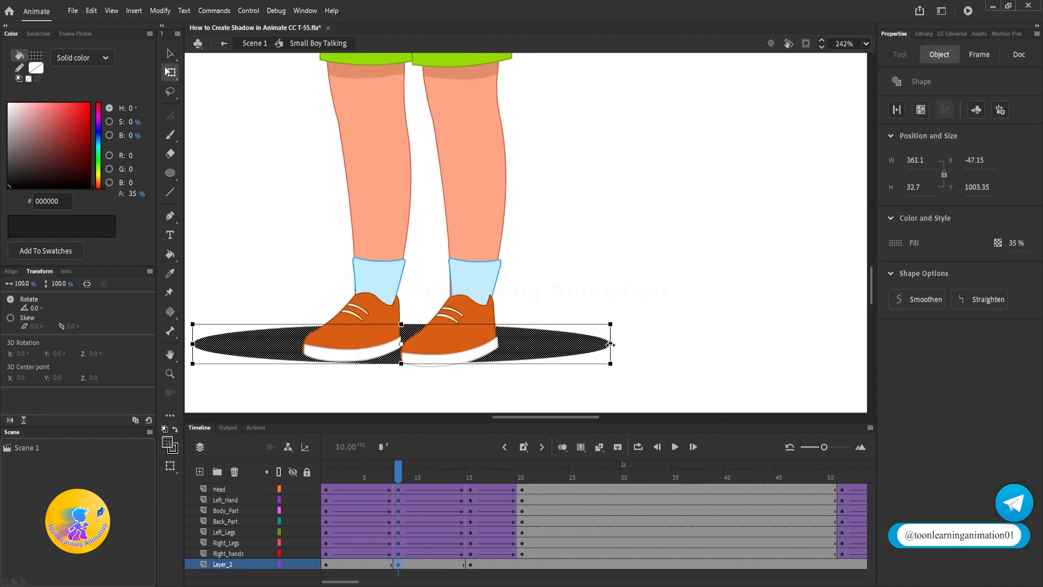
Examine how the shadow fits the boy's lowered pose at frame 8 and his raised-arm pose at frame 15
{"action": "scroll", "coordinate": [532, 363], "scroll_direction": "down", "scroll_amount": 4}
{"action": "left_click_drag", "start_coordinate": [626, 258], "coordinate": [614, 294]}
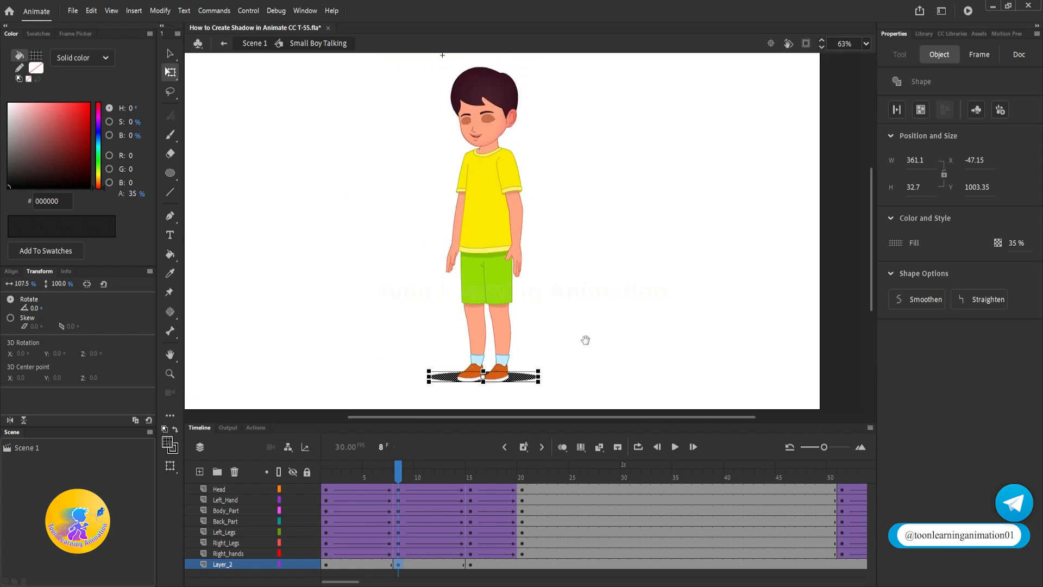
{"action": "mouse_move", "coordinate": [401, 474]}
{"action": "left_mouse_down"}
{"action": "mouse_move", "coordinate": [312, 461]}
{"action": "mouse_move", "coordinate": [395, 484]}
{"action": "left_mouse_up"}
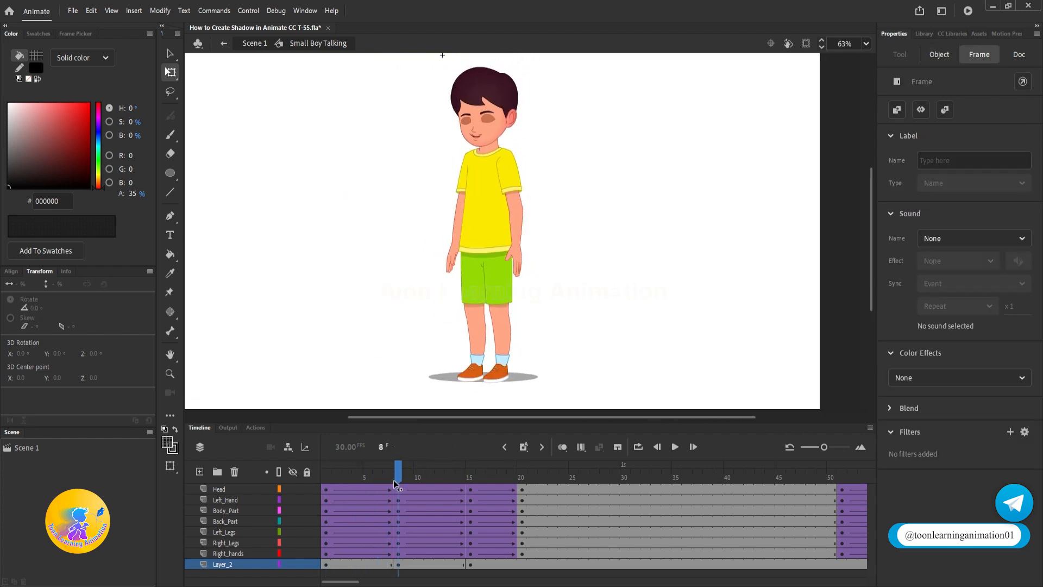
{"action": "left_click", "coordinate": [476, 407]}
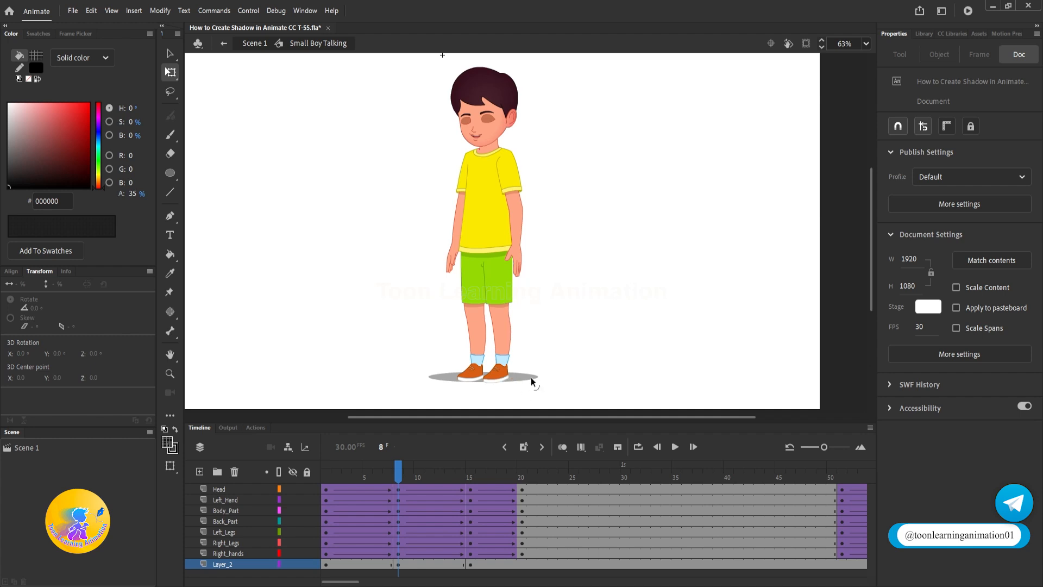
{"action": "left_click_drag", "start_coordinate": [399, 470], "coordinate": [470, 489]}
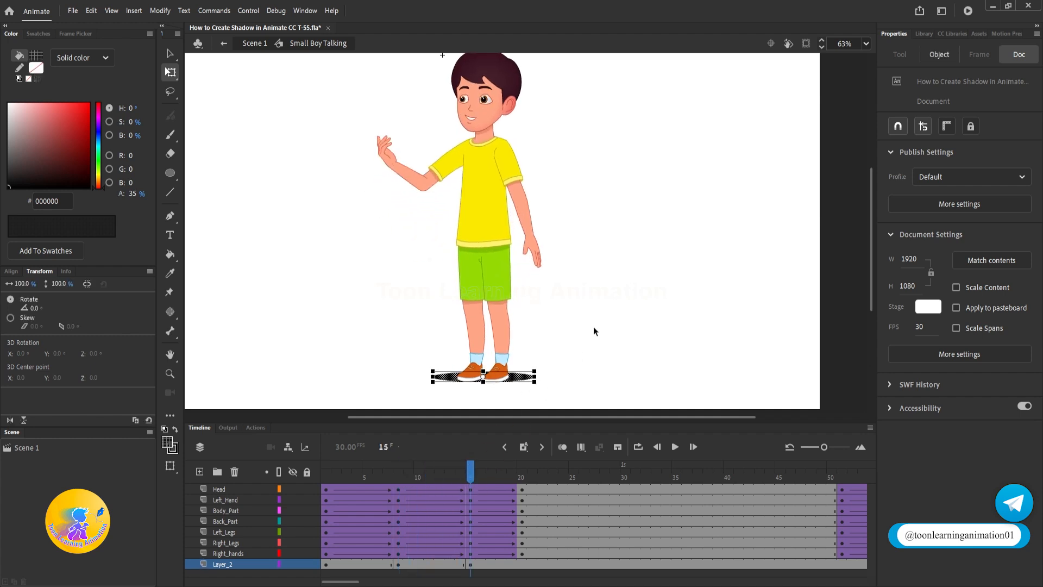
{"action": "scroll", "coordinate": [542, 372], "scroll_direction": "up", "scroll_amount": 4}
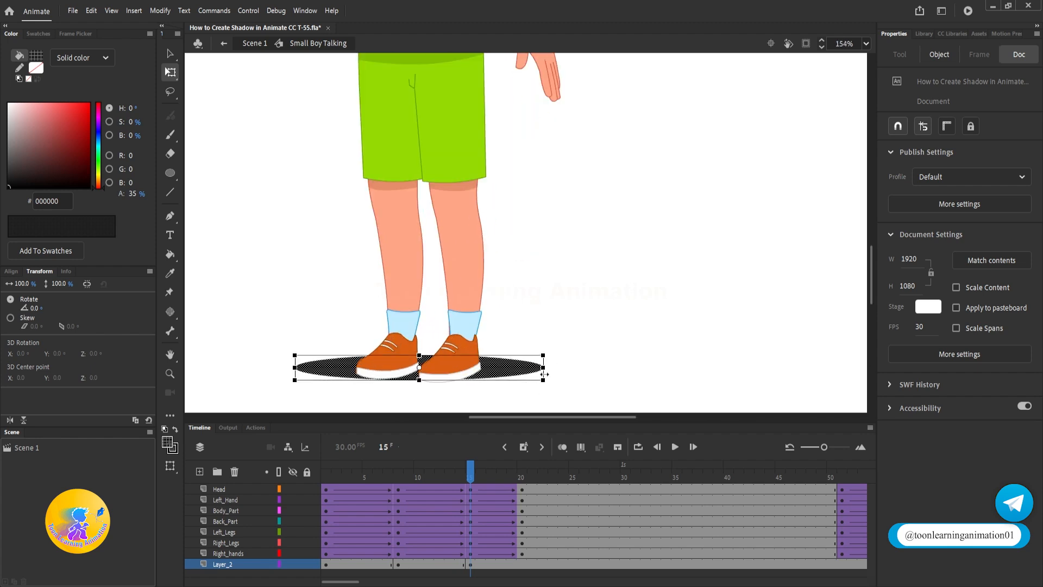
{"action": "scroll", "coordinate": [544, 373], "scroll_direction": "down", "scroll_amount": 4}
{"action": "scroll", "coordinate": [565, 312], "scroll_direction": "down", "scroll_amount": 1}
{"action": "mouse_move", "coordinate": [473, 471]}
{"action": "left_mouse_down"}
{"action": "mouse_move", "coordinate": [396, 470]}
{"action": "mouse_move", "coordinate": [471, 473]}
{"action": "left_mouse_up"}
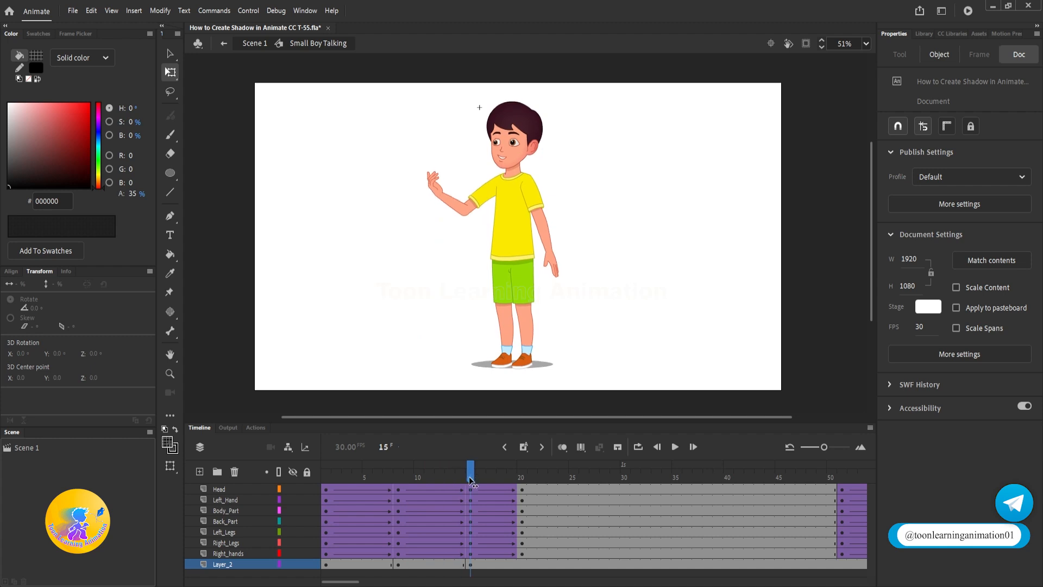
Shorten the right side of the shadow at frame 15, and insert a shadow keyframe at frame 20 to check its pose
{"action": "scroll", "coordinate": [543, 363], "scroll_direction": "up", "scroll_amount": 6}
{"action": "left_click", "coordinate": [544, 364]}
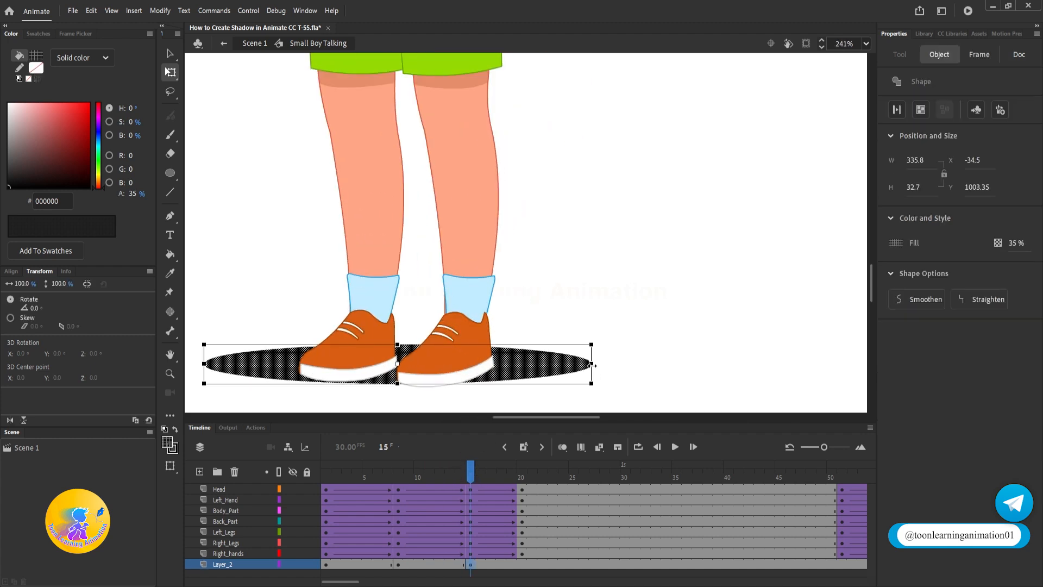
{"action": "scroll", "coordinate": [592, 370], "scroll_direction": "down", "scroll_amount": 5}
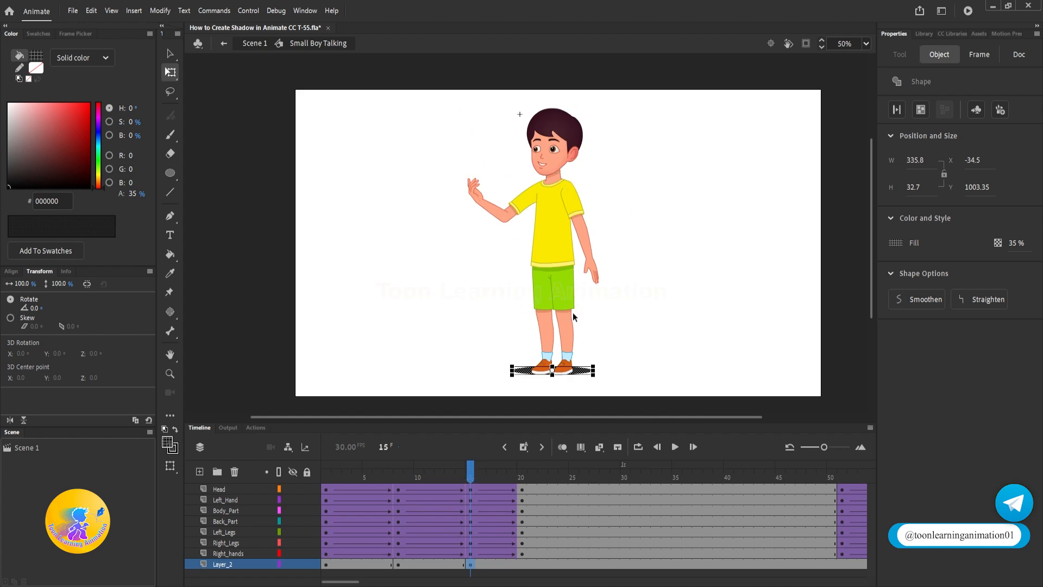
{"action": "scroll", "coordinate": [582, 378], "scroll_direction": "up", "scroll_amount": 5}
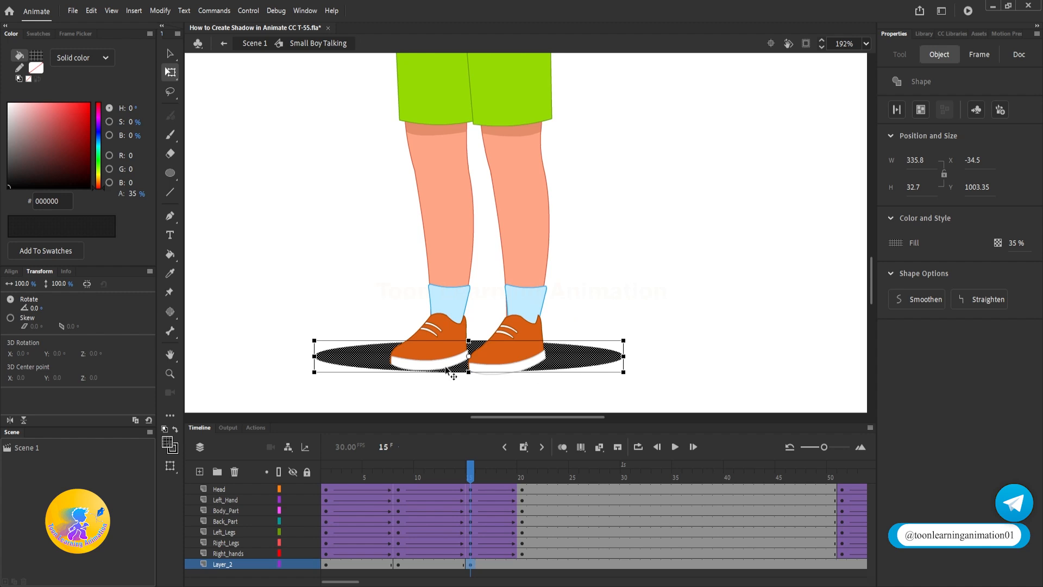
{"action": "left_click_drag", "start_coordinate": [624, 356], "coordinate": [578, 362]}
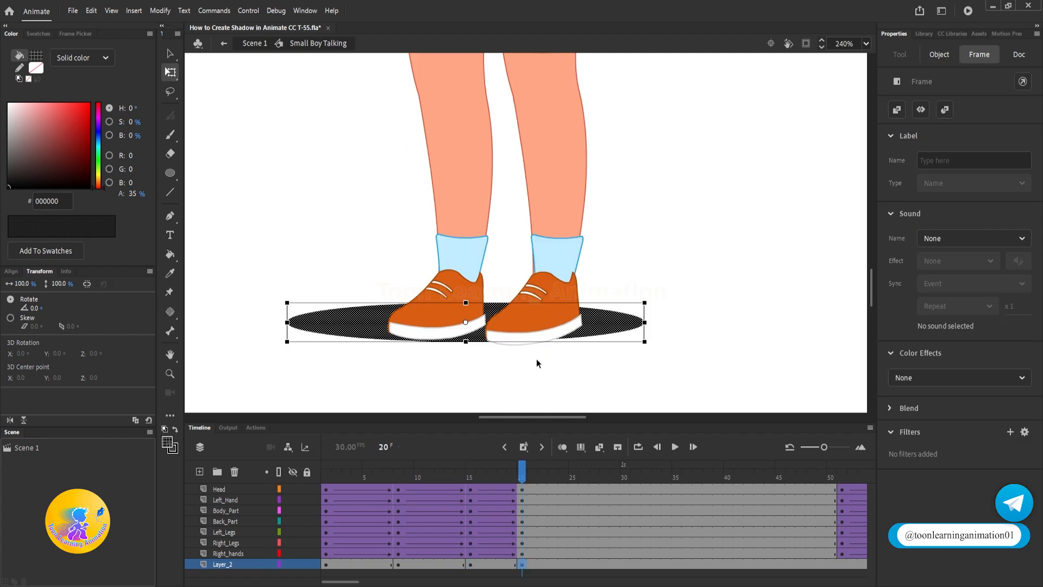
{"action": "scroll", "coordinate": [536, 363], "scroll_direction": "down", "scroll_amount": 5}
{"action": "mouse_move", "coordinate": [517, 477]}
{"action": "left_mouse_down"}
{"action": "mouse_move", "coordinate": [474, 478]}
{"action": "mouse_move", "coordinate": [521, 481]}
{"action": "left_mouse_up"}
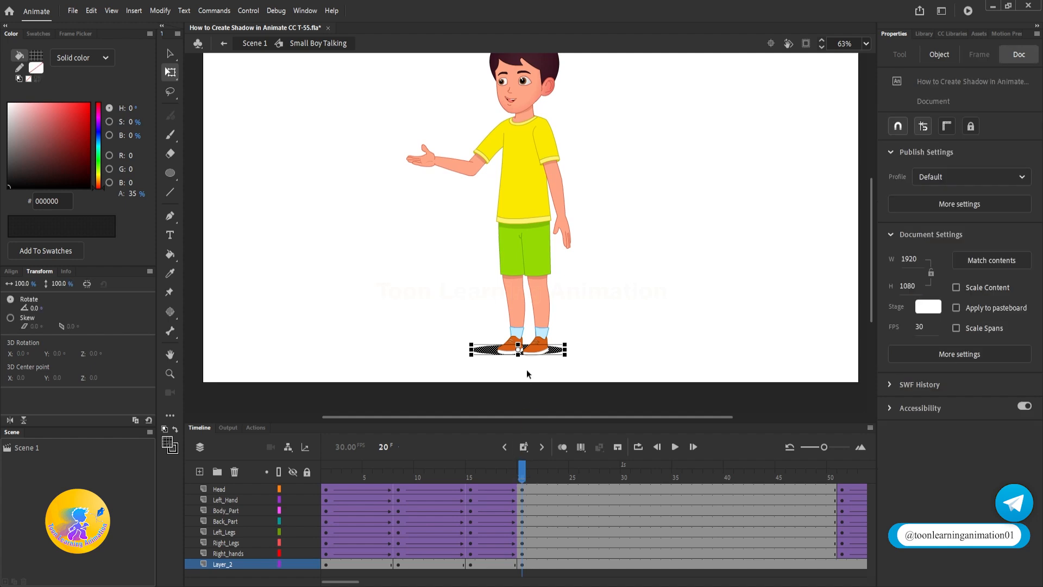
Narrow the shadow at frame 20 evenly on both sides to about 290 px wide
{"action": "left_click", "coordinate": [491, 348]}
{"action": "scroll", "coordinate": [492, 348], "scroll_direction": "down", "scroll_amount": 1}
{"action": "scroll", "coordinate": [444, 373], "scroll_direction": "up", "scroll_amount": 5}
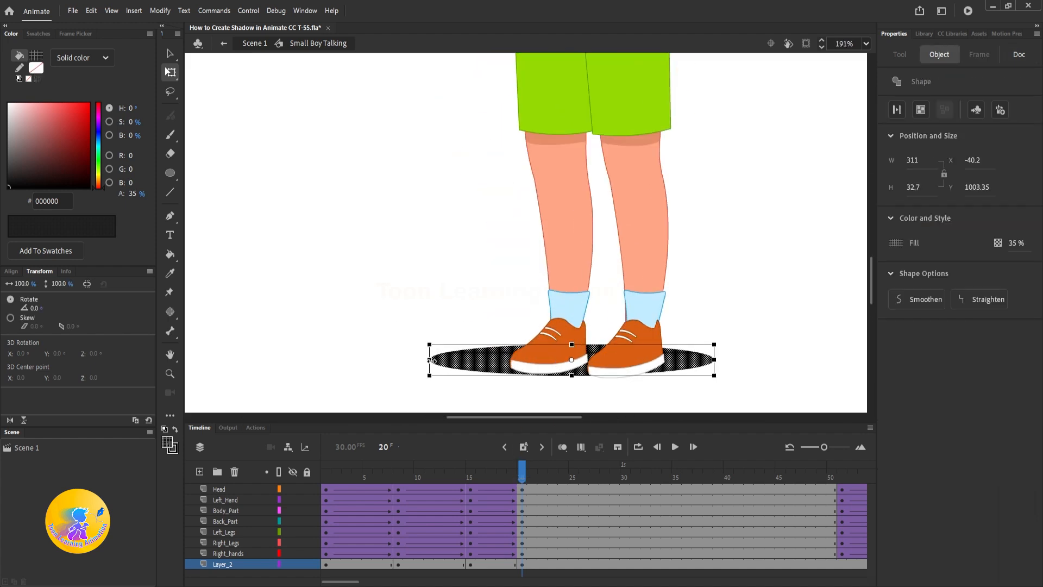
{"action": "left_click_drag", "start_coordinate": [431, 360], "coordinate": [438, 360]}
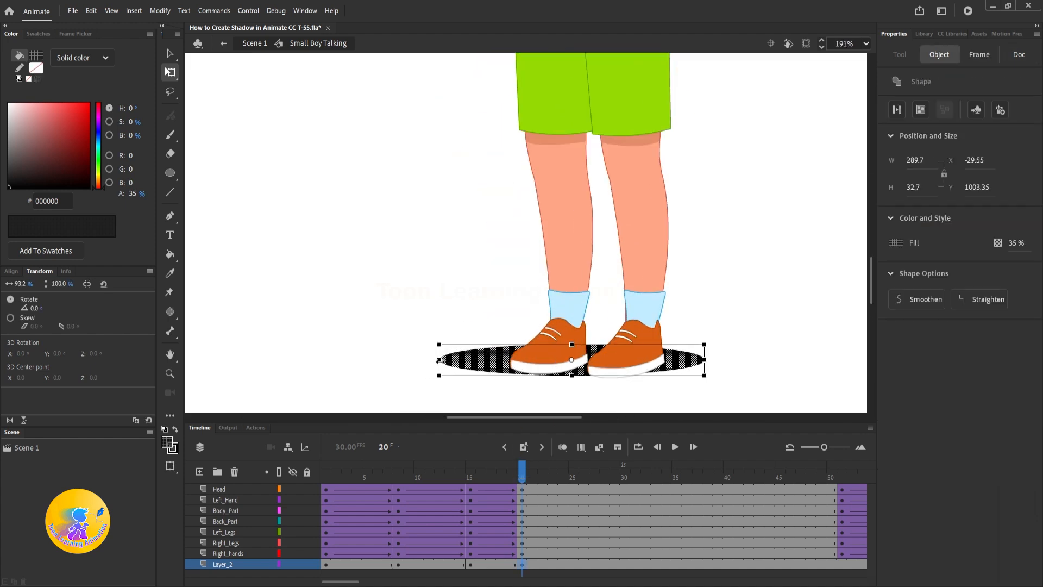
Create shape tweens between the shadow layer's keyframes from frame 1 to frame 20
{"action": "left_click", "coordinate": [359, 565]}
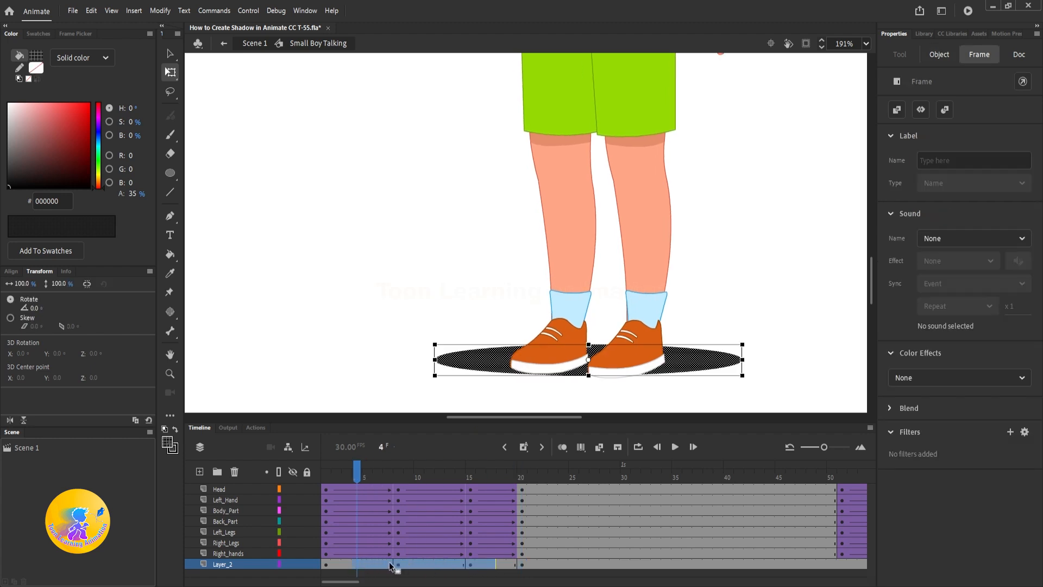
{"action": "right_click", "coordinate": [393, 565]}
{"action": "left_click", "coordinate": [466, 258]}
{"action": "key", "text": "ctrl+2"}
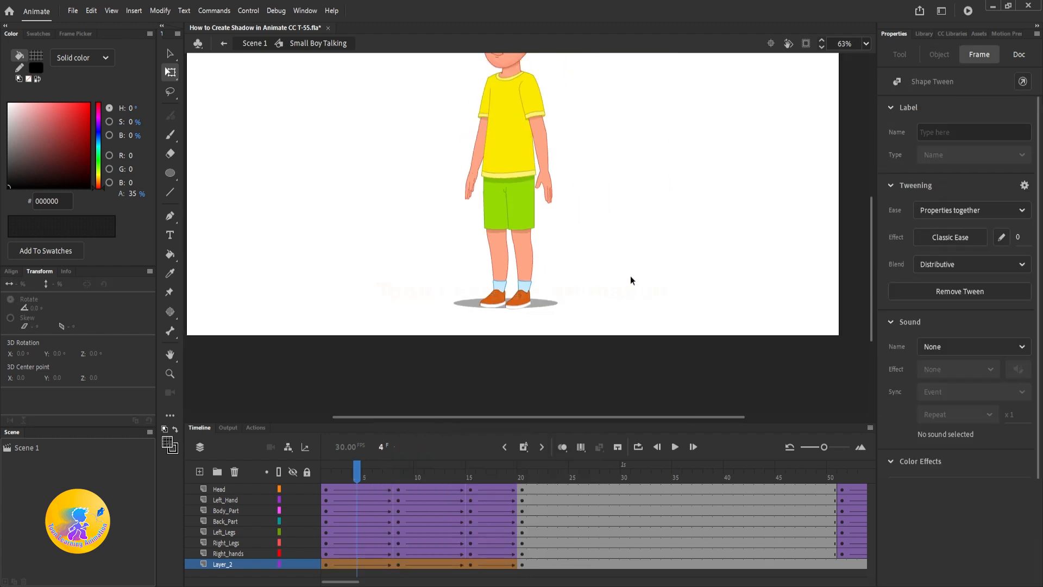
Play the animation from frame 1 and check how the tweened shadow follows the boy's movement
{"action": "left_click", "coordinate": [613, 279]}
{"action": "scroll", "coordinate": [613, 280], "scroll_direction": "up", "scroll_amount": 2}
{"action": "left_click_drag", "start_coordinate": [388, 479], "coordinate": [325, 480]}
{"action": "left_click_drag", "start_coordinate": [621, 258], "coordinate": [614, 290]}
{"action": "key", "text": "Return"}
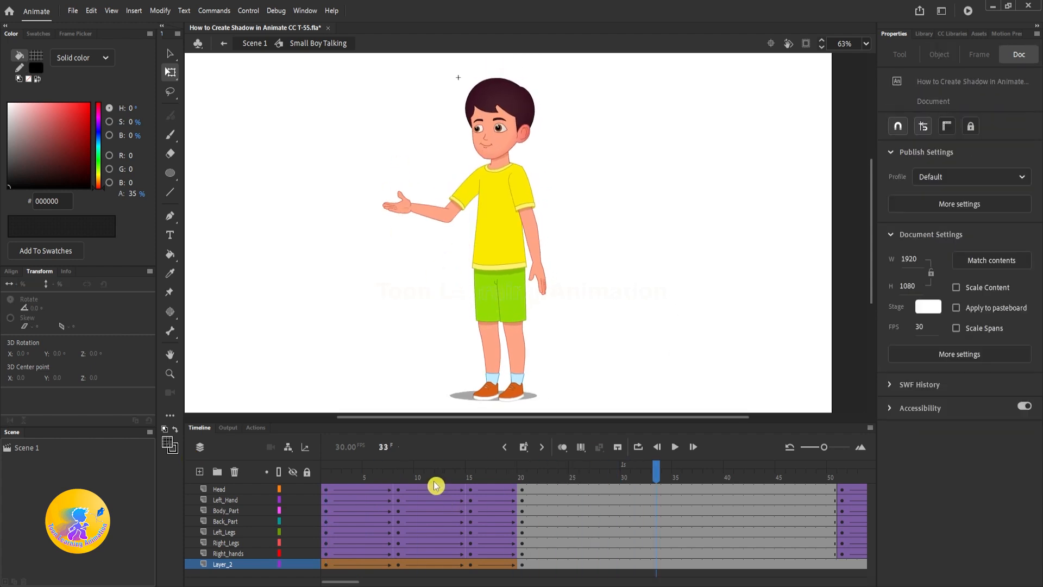
{"action": "left_click", "coordinate": [395, 492]}
{"action": "left_click_drag", "start_coordinate": [395, 493], "coordinate": [312, 484]}
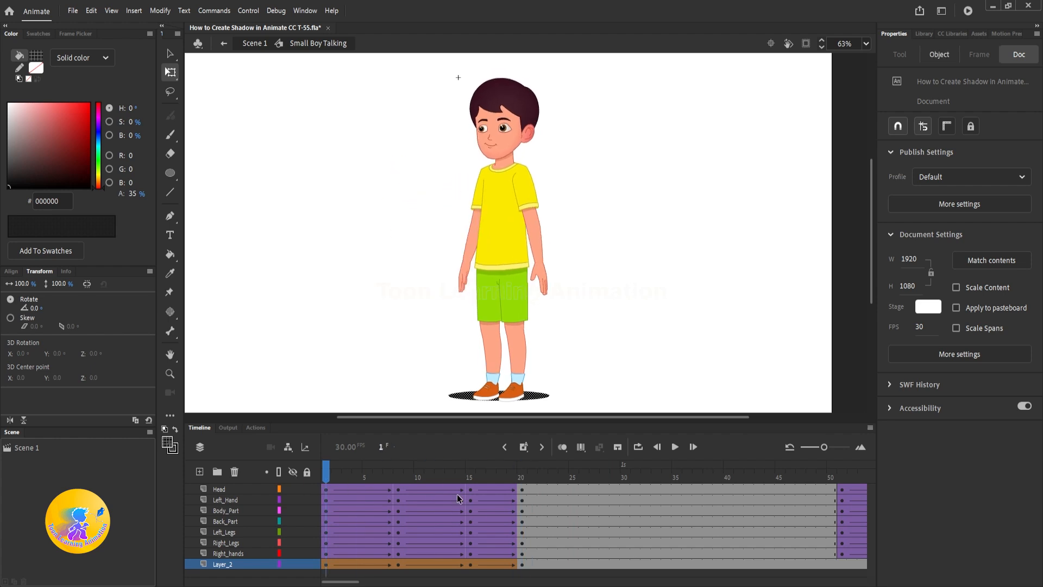
Widen the shadow at frame 20 on both sides to about 309 px
{"action": "left_click", "coordinate": [525, 471]}
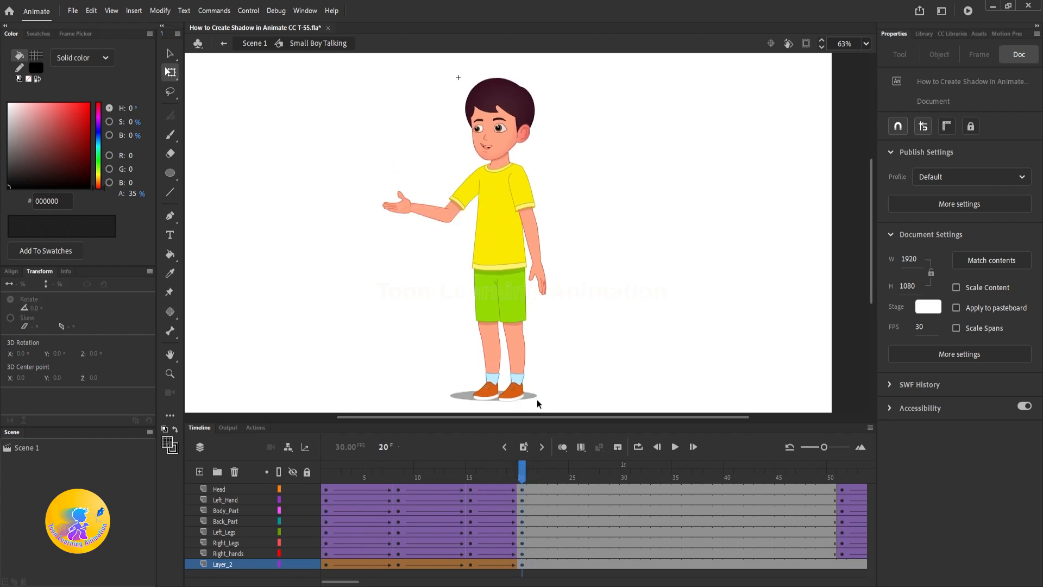
{"action": "scroll", "coordinate": [539, 403], "scroll_direction": "up", "scroll_amount": 5}
{"action": "scroll", "coordinate": [583, 321], "scroll_direction": "down", "scroll_amount": 4}
{"action": "scroll", "coordinate": [542, 325], "scroll_direction": "down", "scroll_amount": 2}
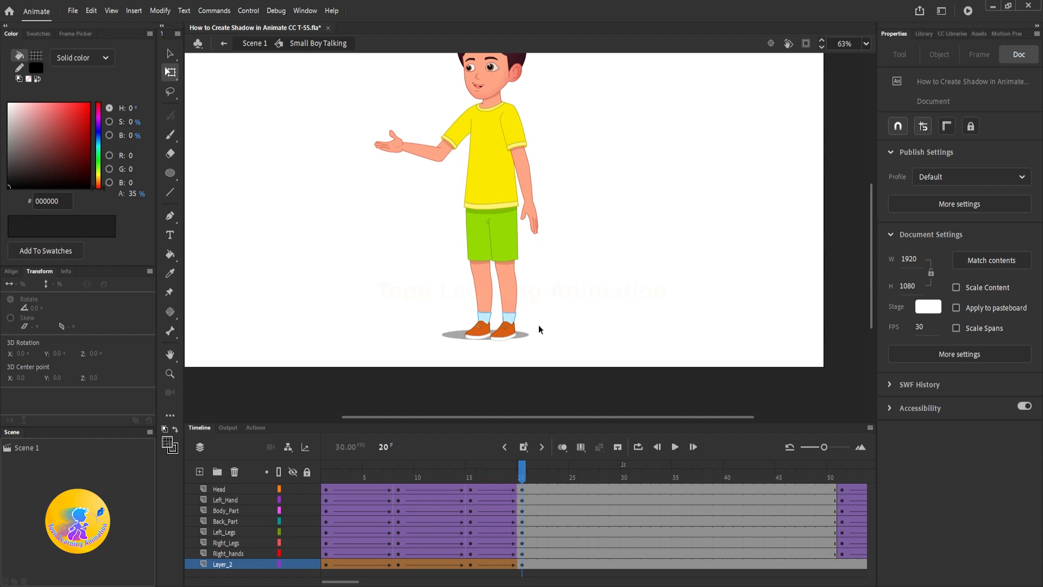
{"action": "scroll", "coordinate": [542, 325], "scroll_direction": "up", "scroll_amount": 5}
{"action": "left_click", "coordinate": [501, 348]}
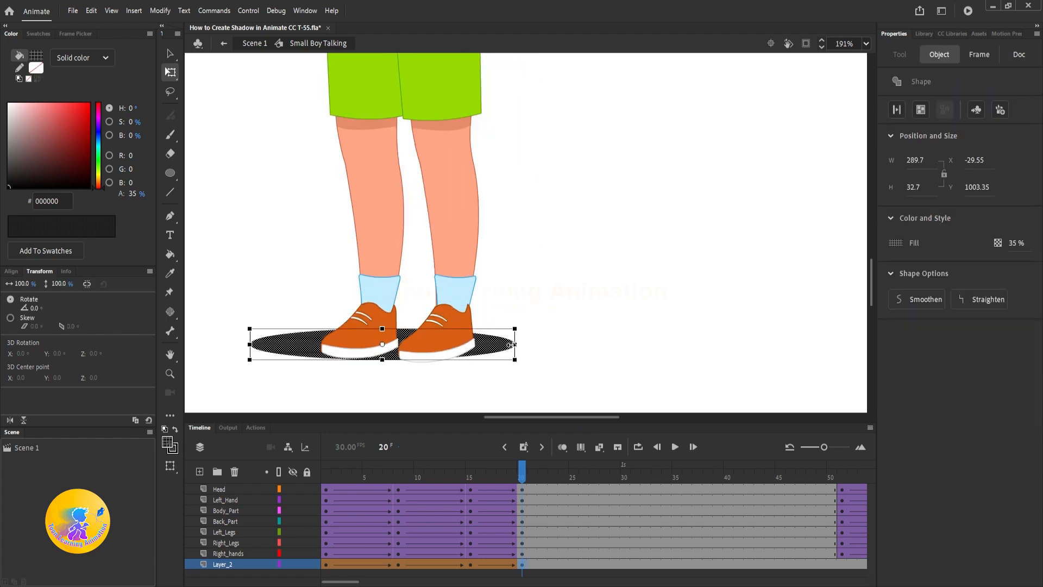
{"action": "left_click_drag", "start_coordinate": [518, 344], "coordinate": [530, 345]}
{"action": "left_click_drag", "start_coordinate": [250, 345], "coordinate": [241, 344]}
{"action": "scroll", "coordinate": [454, 302], "scroll_direction": "down", "scroll_amount": 5}
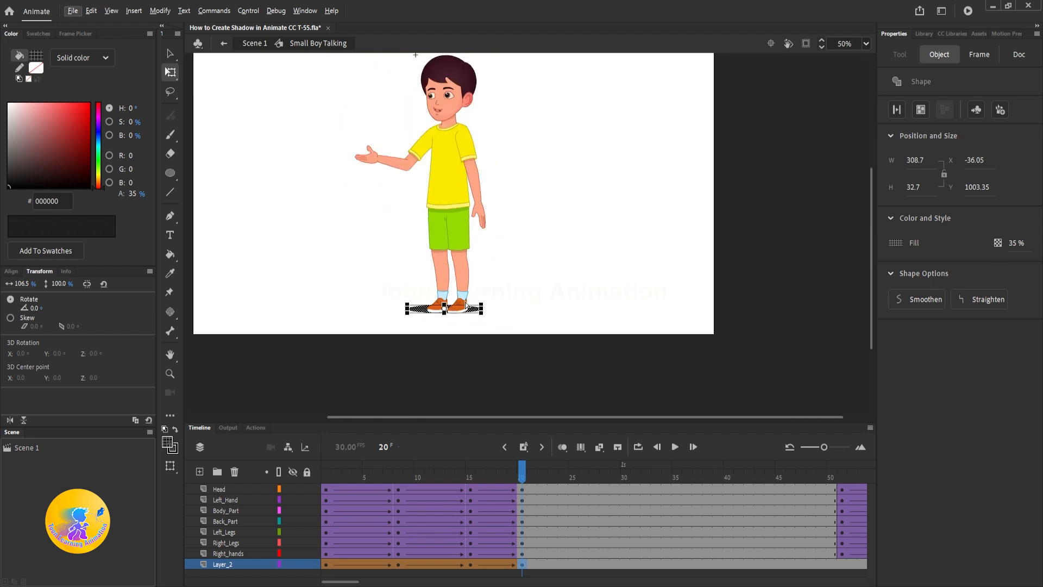
Replay the animation several times from frame 1, examining the shadow both at full-figure view and close to the feet
{"action": "left_click_drag", "start_coordinate": [508, 479], "coordinate": [269, 465]}
{"action": "left_click", "coordinate": [626, 256]}
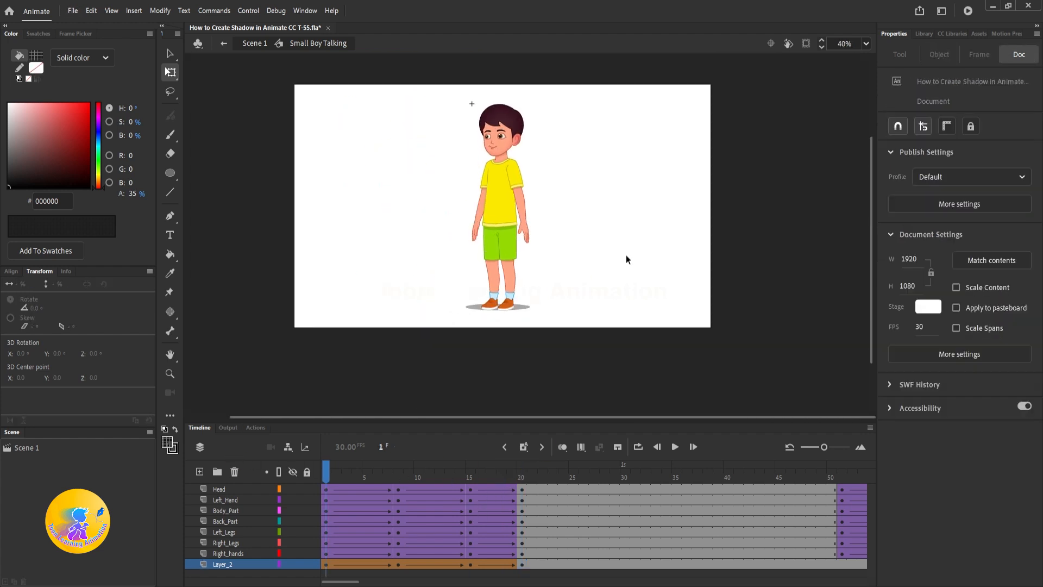
{"action": "key", "text": "Return"}
{"action": "key", "text": "Return"}
{"action": "left_click_drag", "start_coordinate": [493, 470], "coordinate": [321, 465]}
{"action": "key", "text": "Return"}
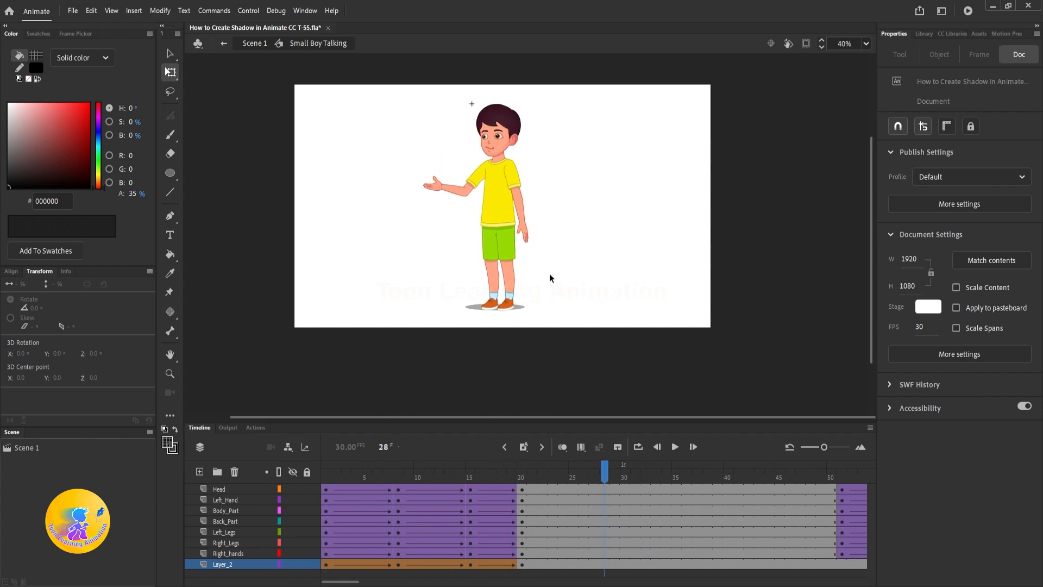
{"action": "scroll", "coordinate": [487, 314], "scroll_direction": "up", "scroll_amount": 4}
{"action": "left_click", "coordinate": [326, 471]}
{"action": "key", "text": "Return"}
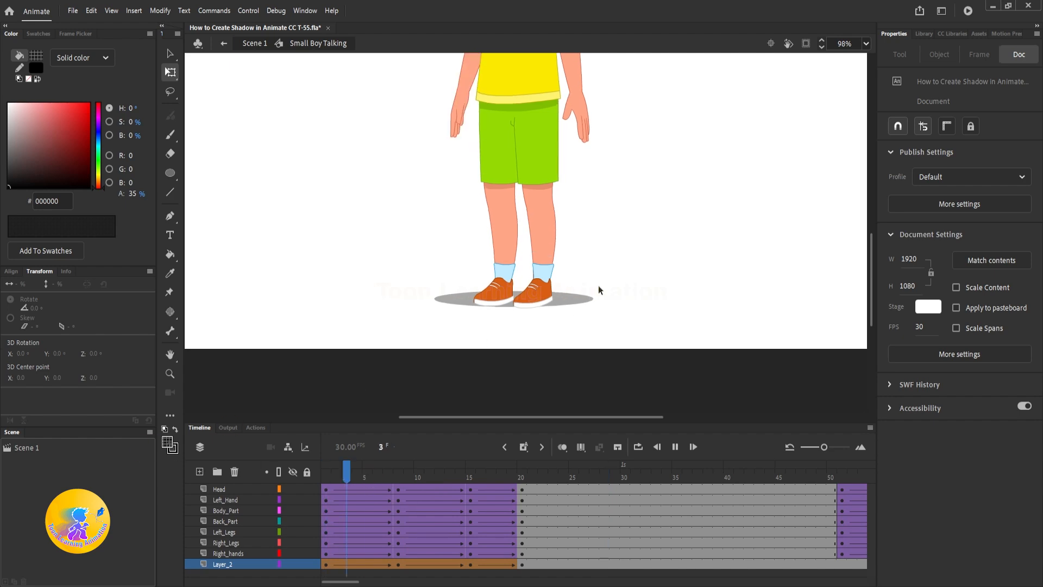
{"action": "key", "text": "Return"}
{"action": "scroll", "coordinate": [553, 342], "scroll_direction": "down", "scroll_amount": 3}
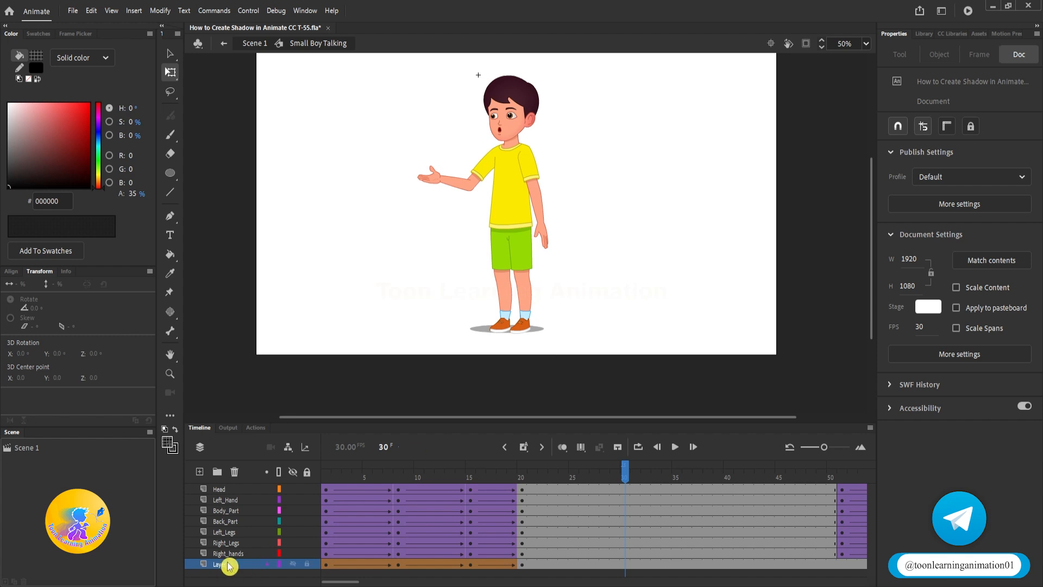
Delete the shadow layer Layer_2 from the boy's symbol and return to frame 1 of Scene 1
{"action": "left_click", "coordinate": [235, 471]}
{"action": "double_click", "coordinate": [652, 322]}
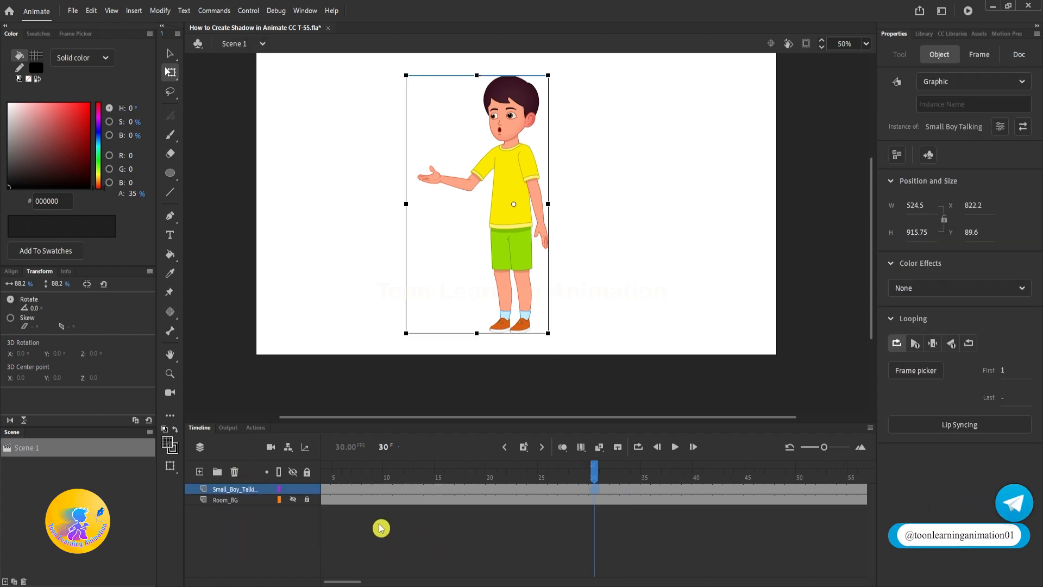
{"action": "key", "text": "shift+comma"}
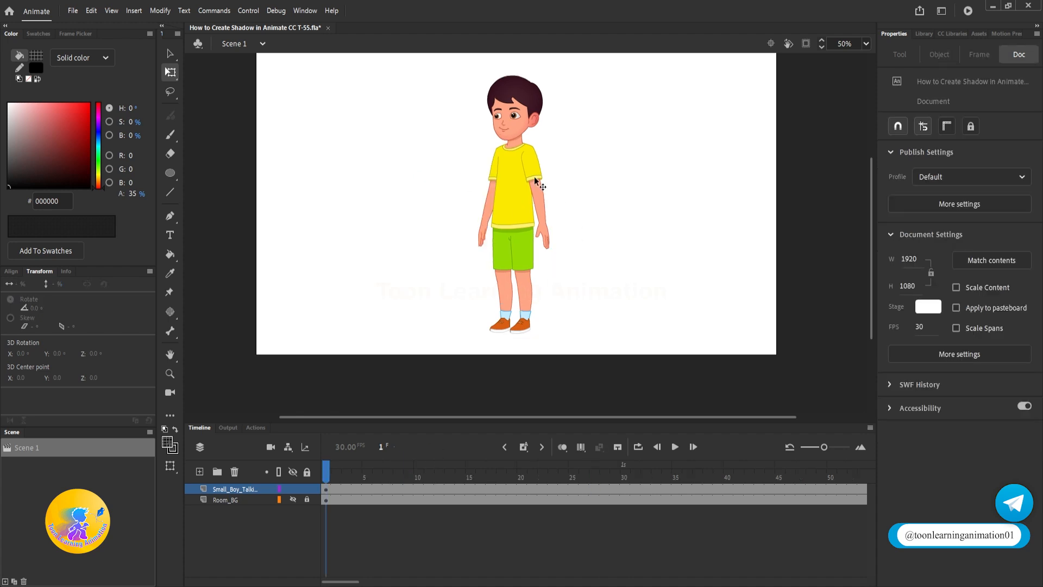
Duplicate the Small Boy Talking instance beside the original on its right, at about X 1199
{"action": "left_click", "coordinate": [519, 183]}
{"action": "left_click_drag", "start_coordinate": [673, 203], "coordinate": [654, 263]}
{"action": "left_click_drag", "start_coordinate": [555, 286], "coordinate": [551, 252]}
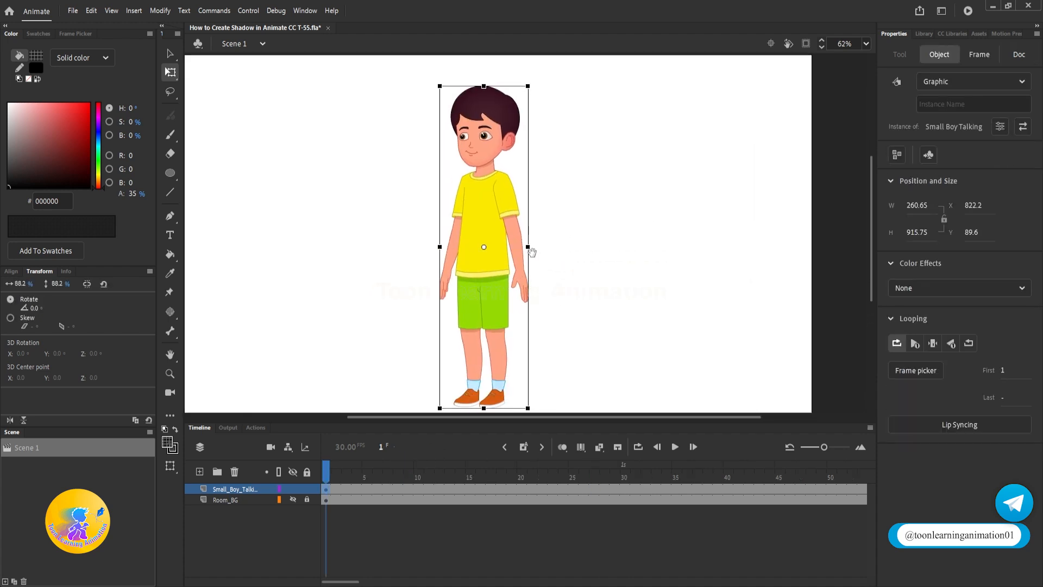
{"action": "left_click_drag", "start_coordinate": [475, 221], "coordinate": [603, 220]}
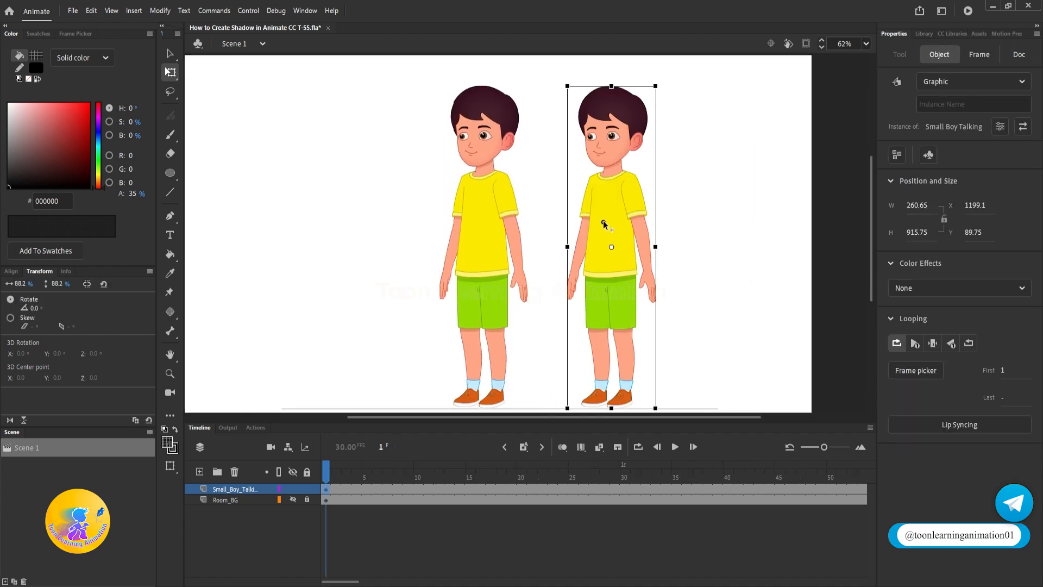
{"action": "scroll", "coordinate": [537, 223], "scroll_direction": "right", "scroll_amount": 2}
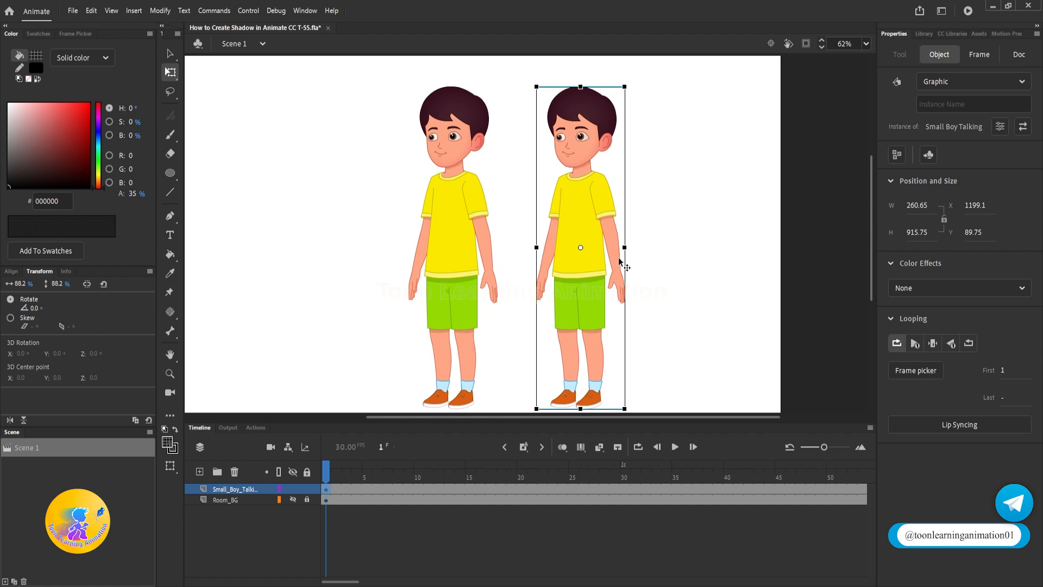
Play both boy instances together to compare their motion, and return to frame 1
{"action": "left_click", "coordinate": [703, 230]}
{"action": "key", "text": "Return"}
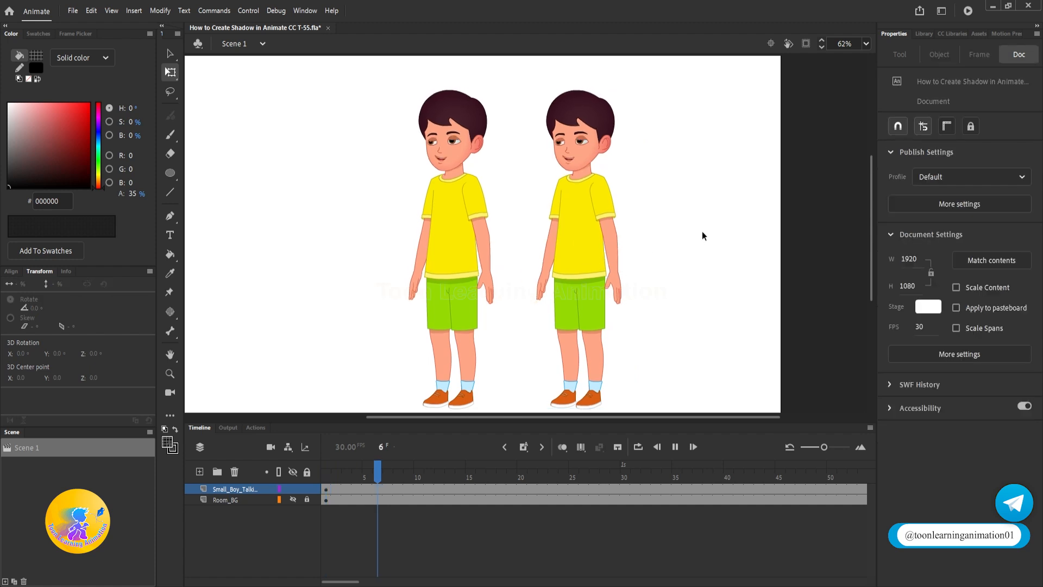
{"action": "key", "text": "Return"}
{"action": "key", "text": "shift+comma"}
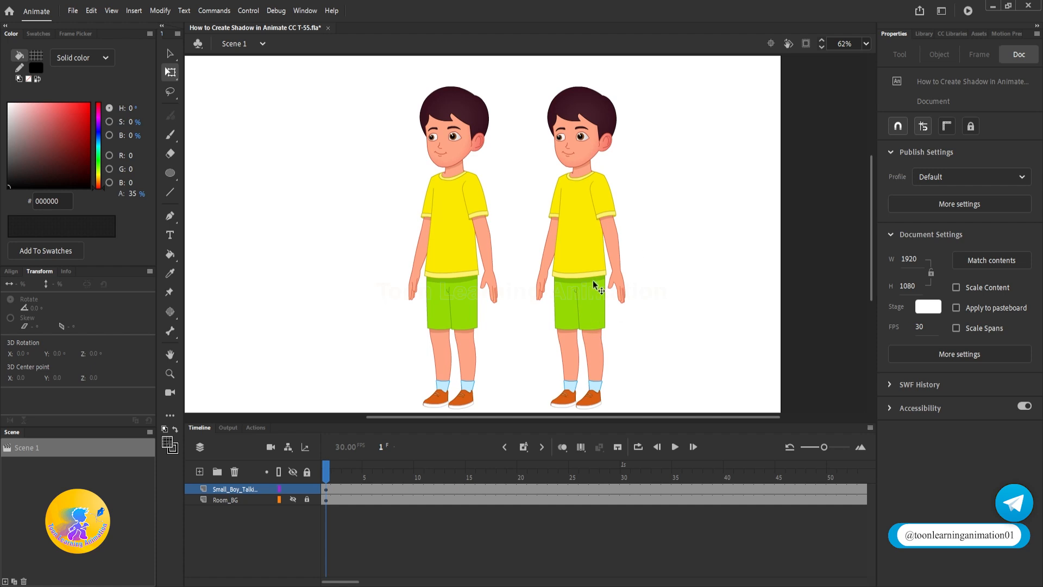
Try rotating the left arm outward by about 54° inside the duplicate's symbol to compare both instances
{"action": "double_click", "coordinate": [585, 243]}
{"action": "left_click", "coordinate": [622, 299]}
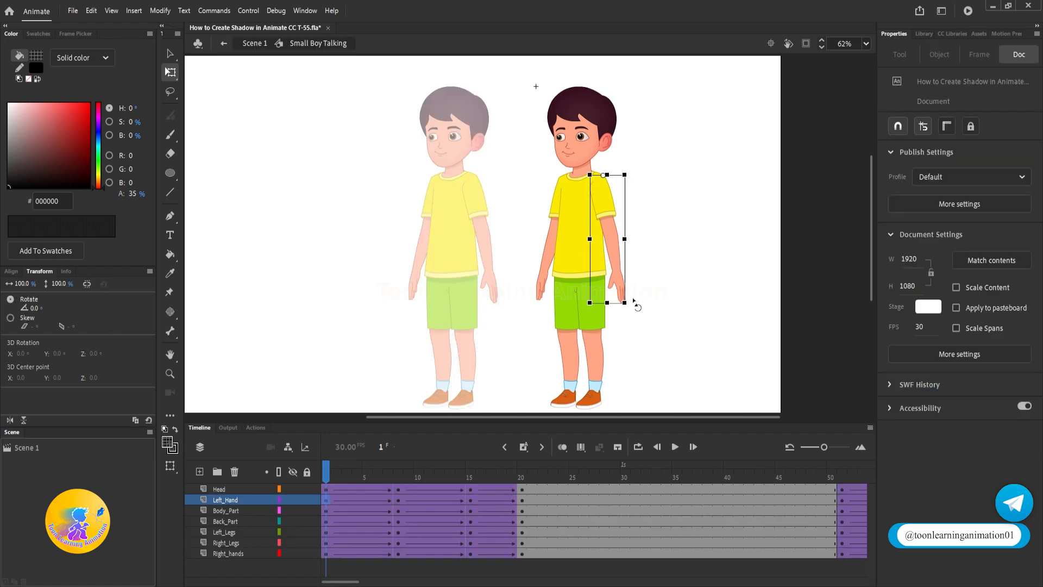
{"action": "left_click_drag", "start_coordinate": [636, 310], "coordinate": [713, 232]}
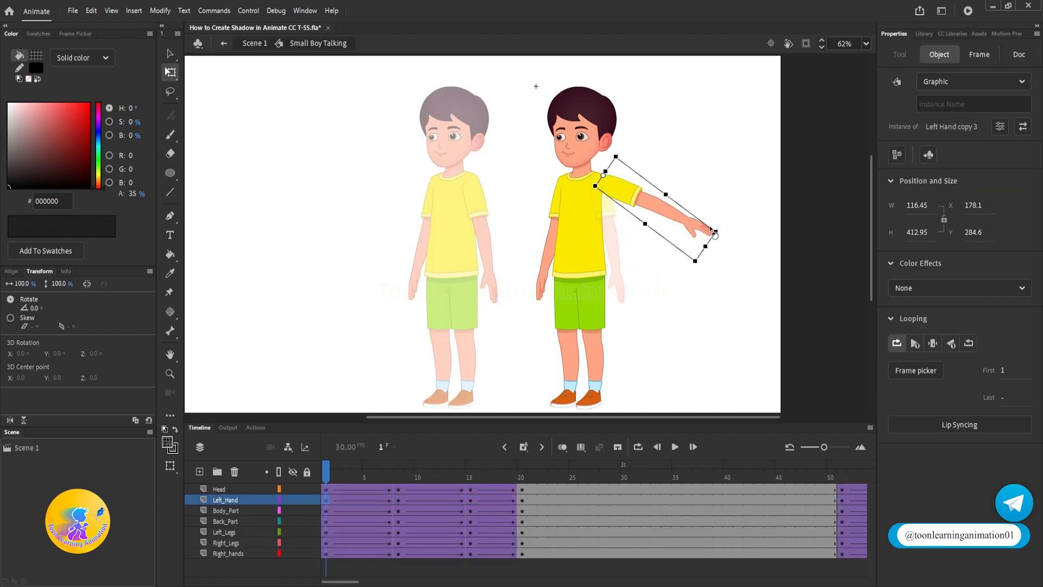
{"action": "left_click", "coordinate": [753, 283]}
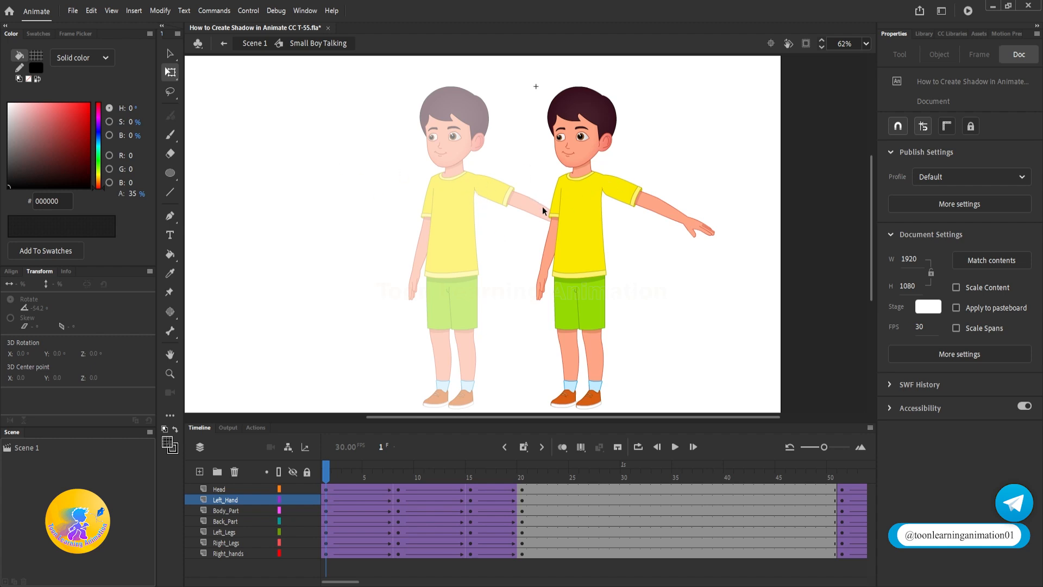
Undo the left arm's rotation and return to Scene 1
{"action": "key", "text": "ctrl+z"}
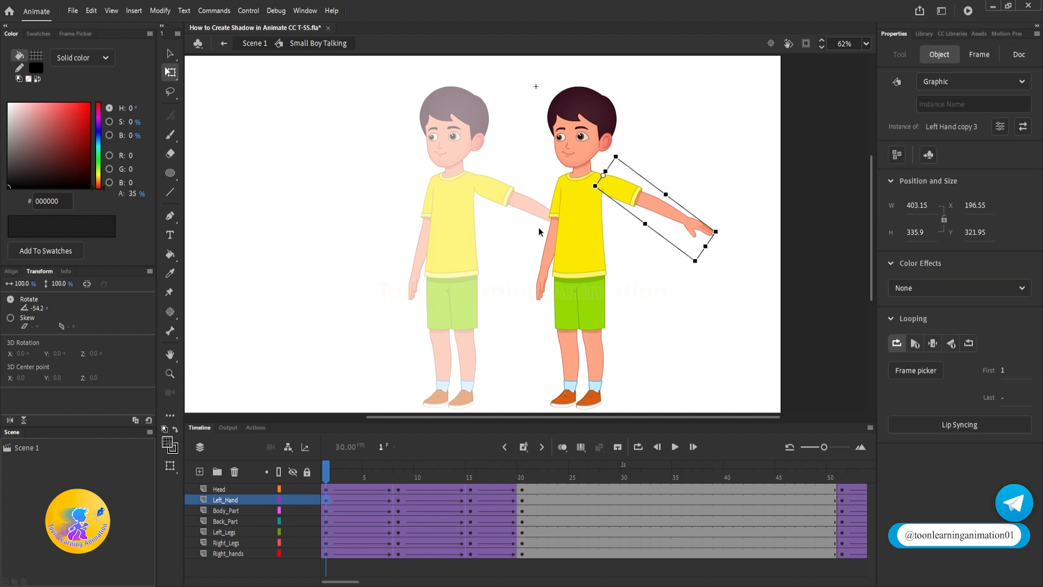
{"action": "key", "text": "ctrl+z"}
{"action": "left_click", "coordinate": [710, 251]}
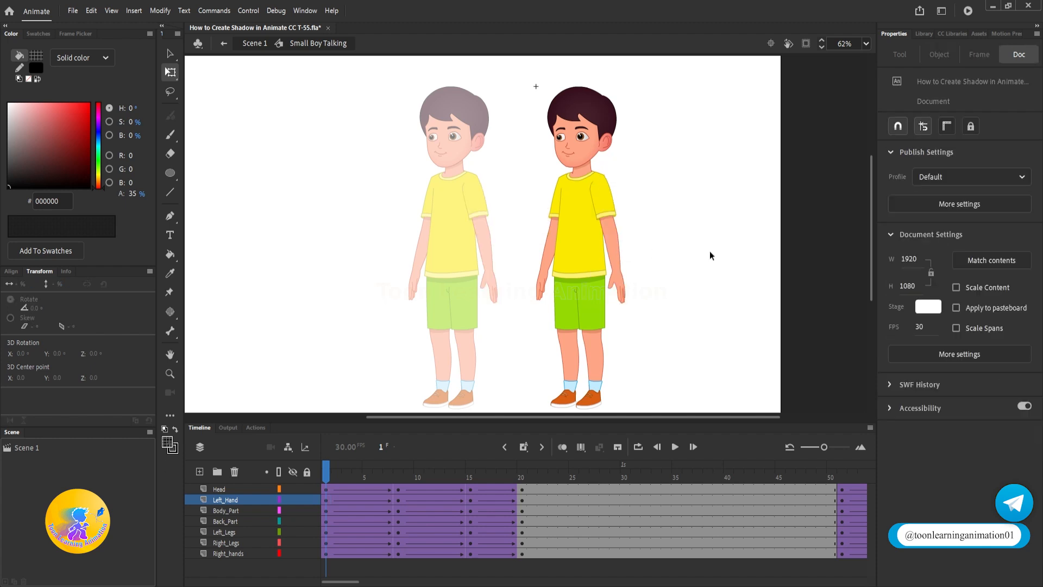
{"action": "double_click", "coordinate": [710, 251]}
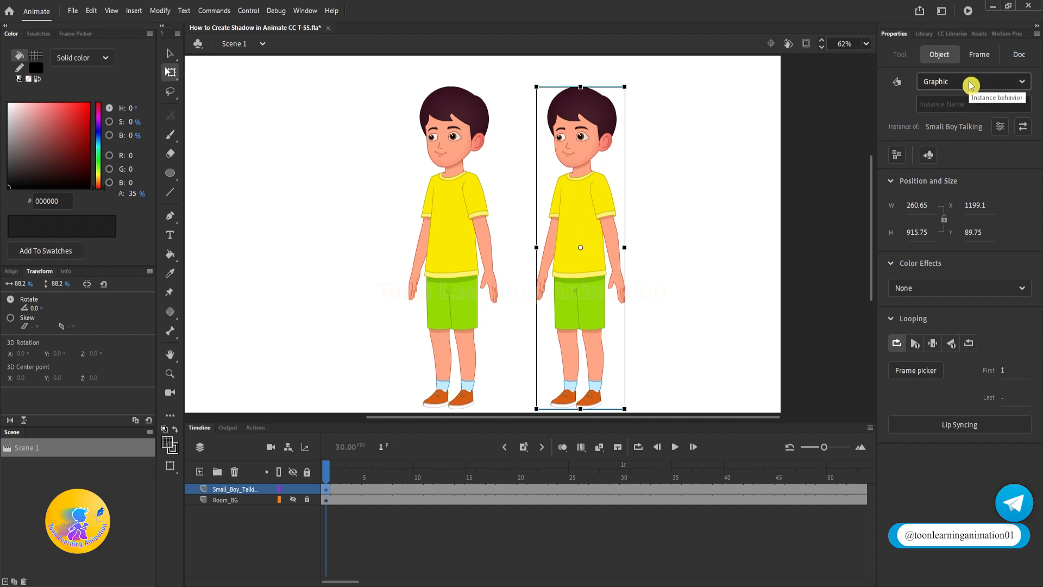
Apply a Brightness color effect of -100% to the right-hand copy of the boy
{"action": "left_click", "coordinate": [936, 292]}
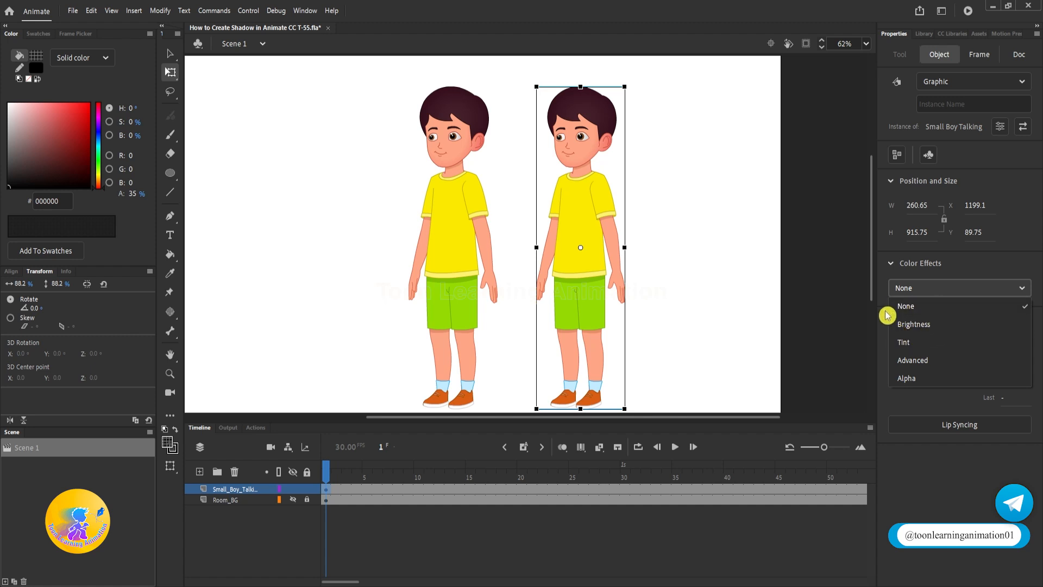
{"action": "left_click", "coordinate": [906, 325]}
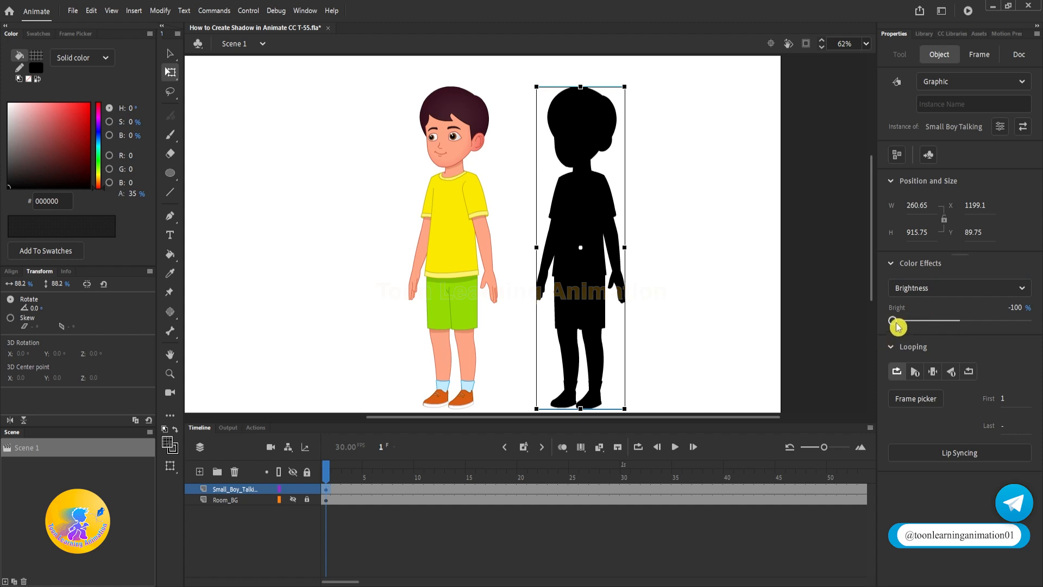
Try 100% brightness on the copy, view it against the dark pasteboard, and restore its position and -100% brightness
{"action": "left_click_drag", "start_coordinate": [896, 324], "coordinate": [1039, 331]}
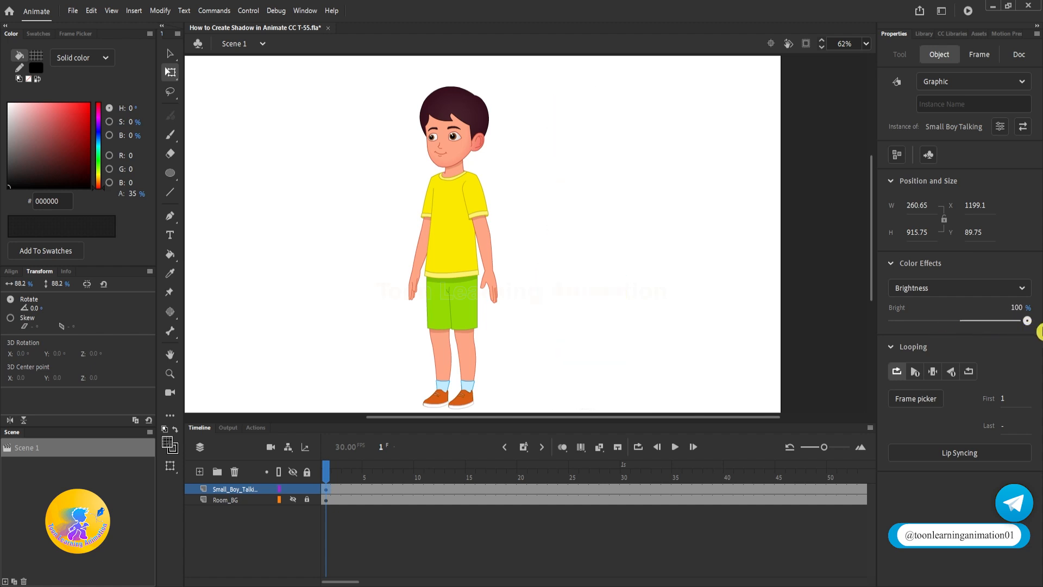
{"action": "left_click_drag", "start_coordinate": [592, 206], "coordinate": [815, 205]}
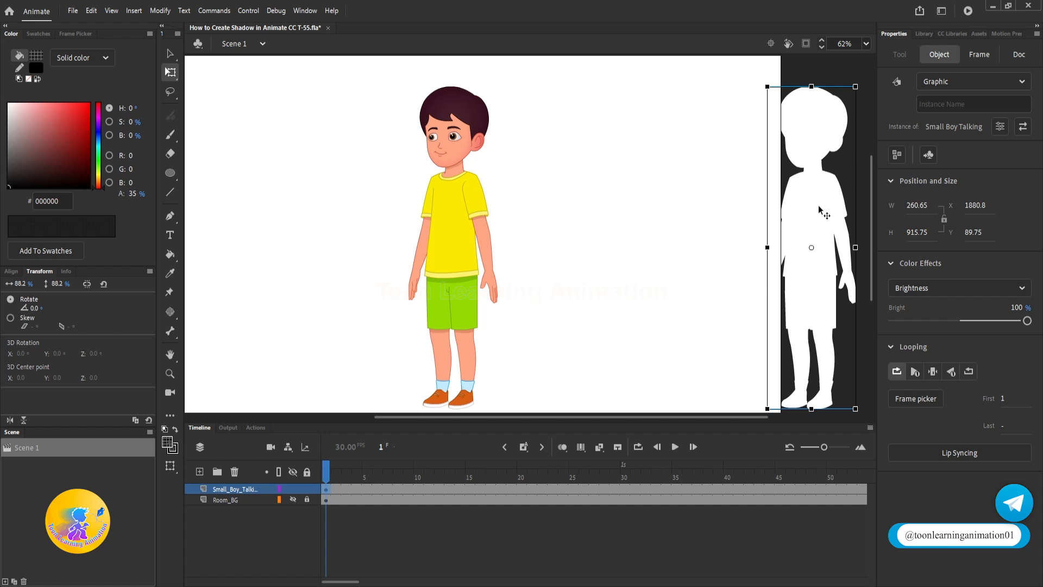
{"action": "key", "text": "ctrl+z"}
{"action": "left_click_drag", "start_coordinate": [1027, 321], "coordinate": [882, 325]}
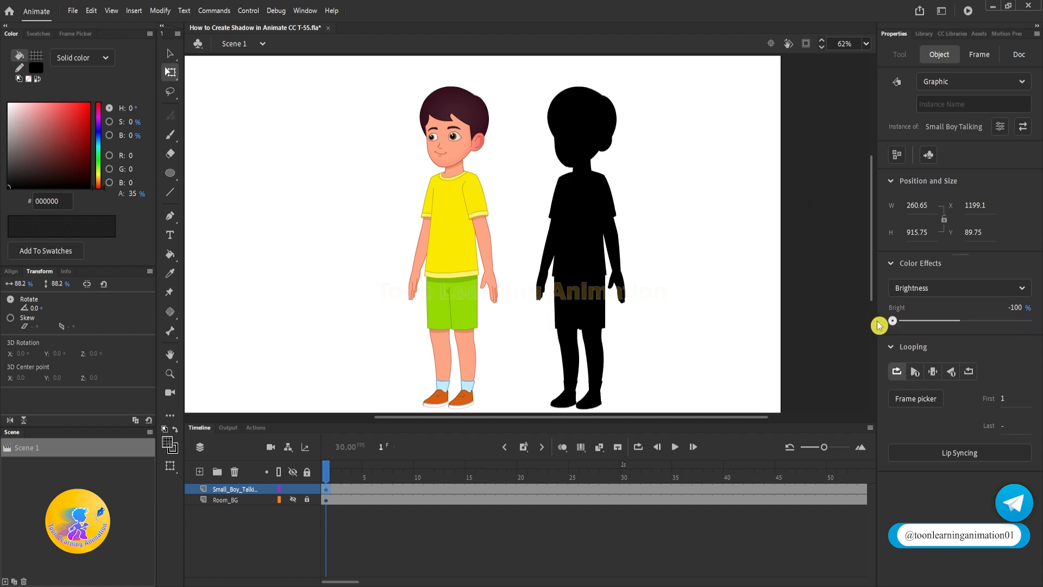
Scrub to frame 31 to compare the silhouette's pose with the boy's, and open the silhouette's symbol for editing
{"action": "left_click", "coordinate": [395, 535]}
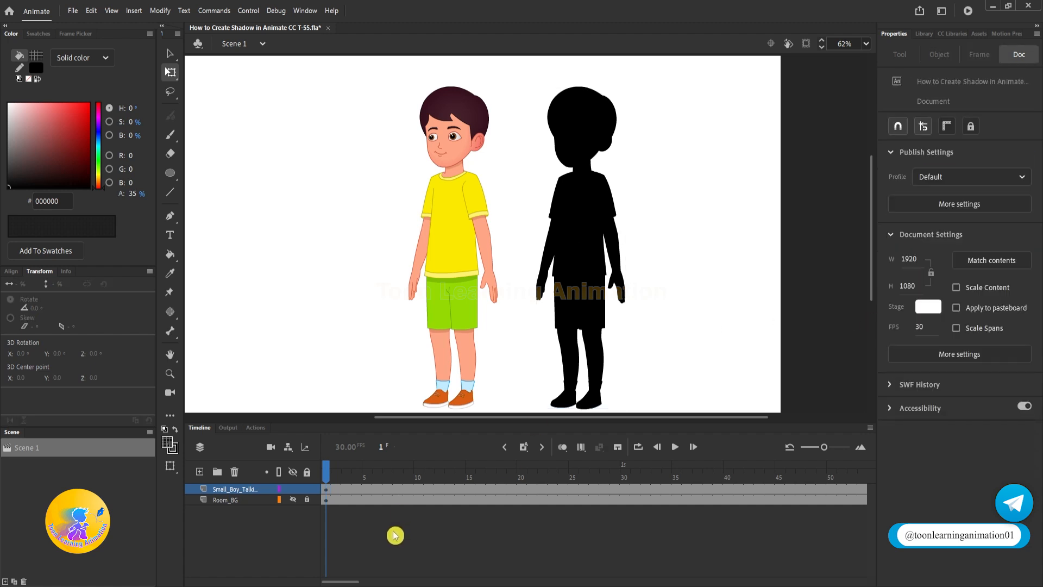
{"action": "left_click_drag", "start_coordinate": [326, 468], "coordinate": [636, 468]}
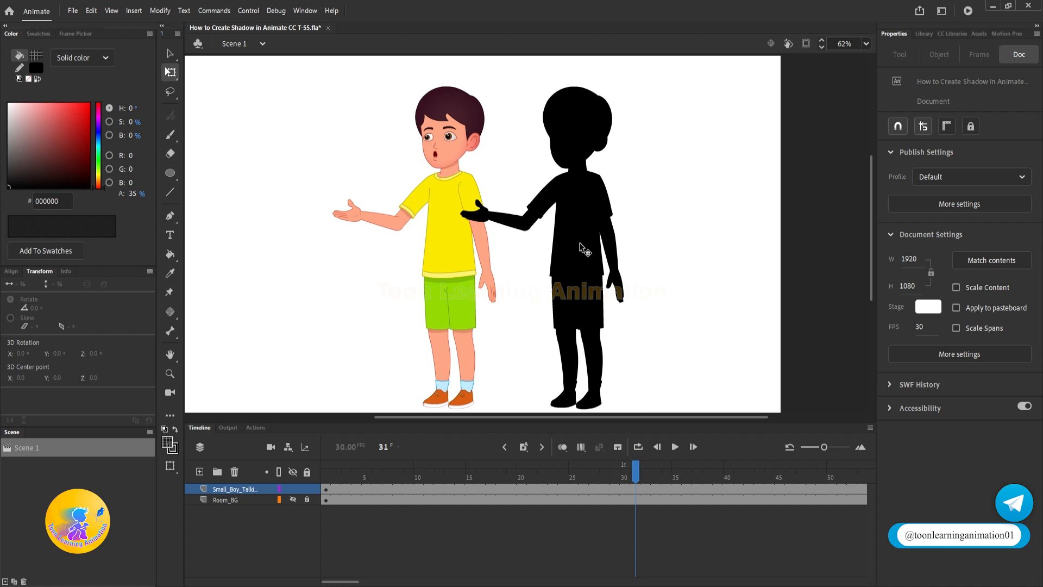
{"action": "double_click", "coordinate": [594, 210]}
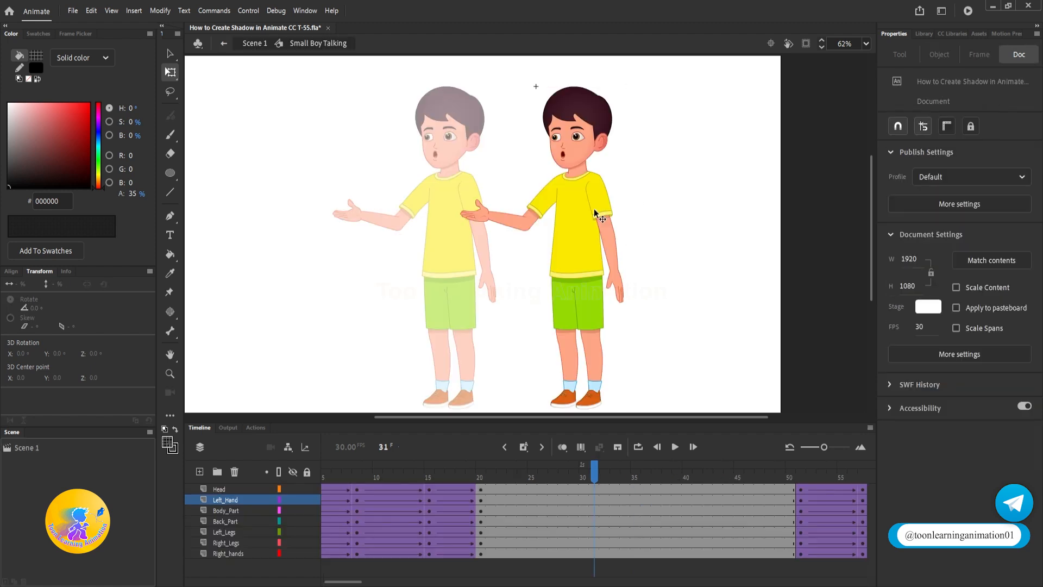
Leave the symbol's editing mode, return to Scene 1 and go back to frame 1
{"action": "double_click", "coordinate": [753, 227]}
{"action": "left_click", "coordinate": [753, 227]}
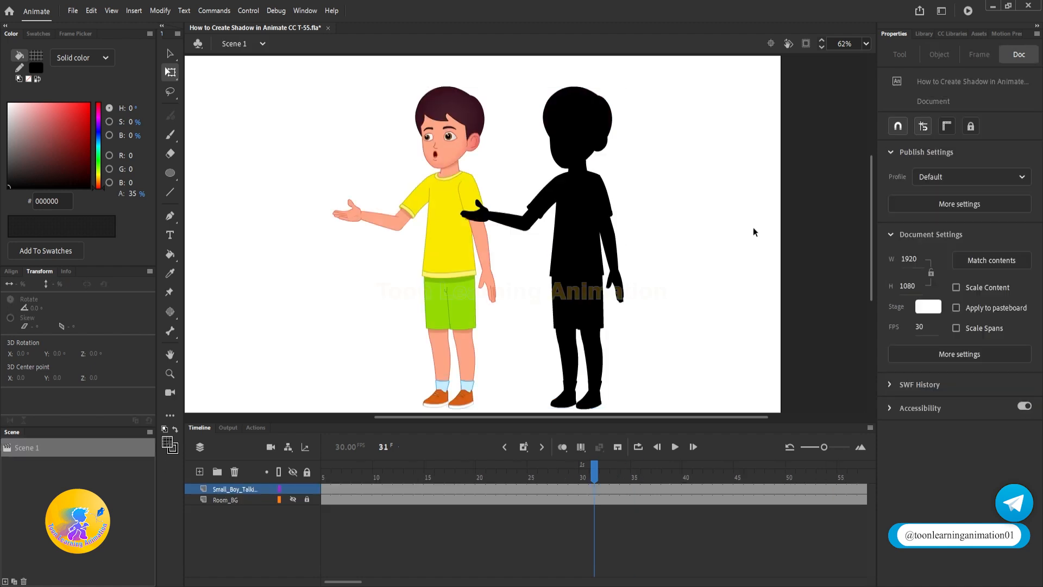
{"action": "key", "text": "shift+comma"}
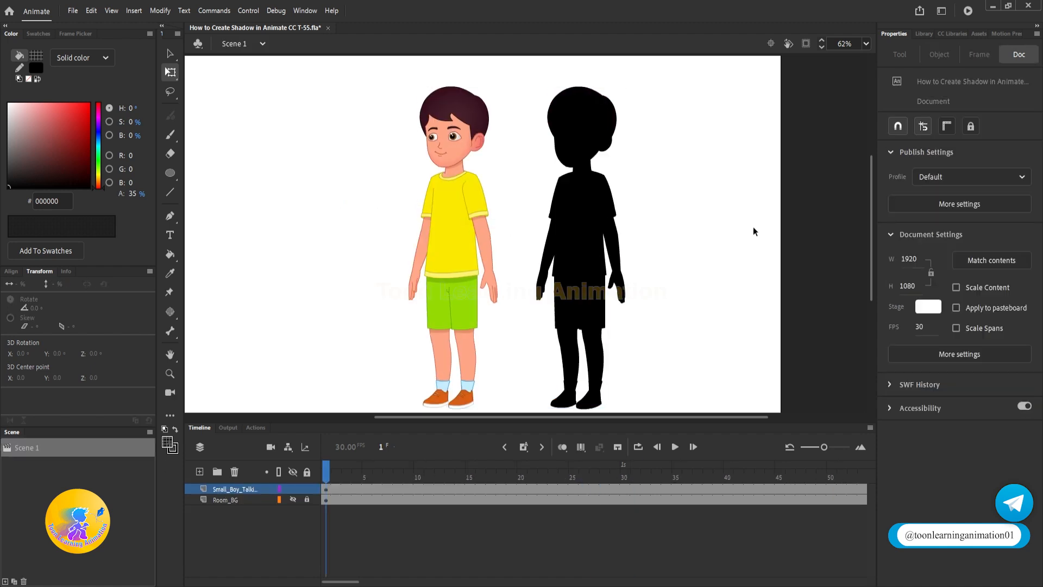
Remove the Brightness effect from the black silhouette by setting its color effect to None
{"action": "left_click", "coordinate": [600, 212]}
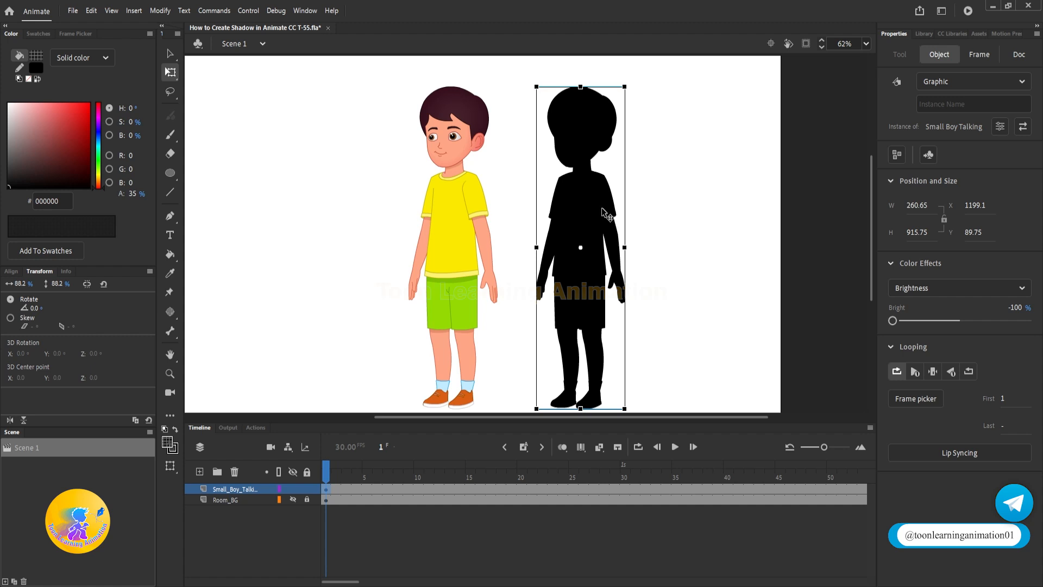
{"action": "left_click", "coordinate": [924, 289]}
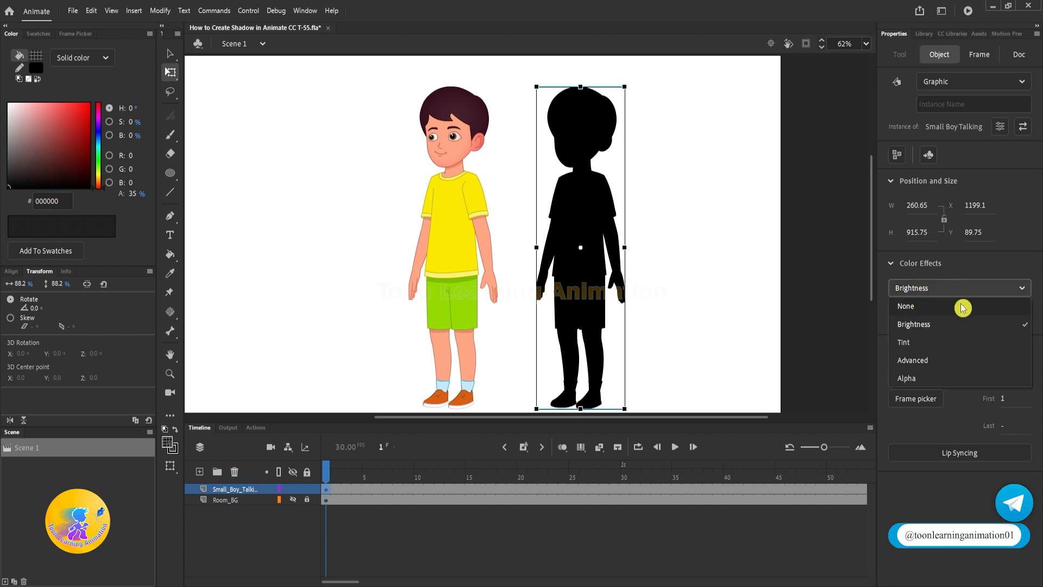
{"action": "left_click", "coordinate": [935, 307]}
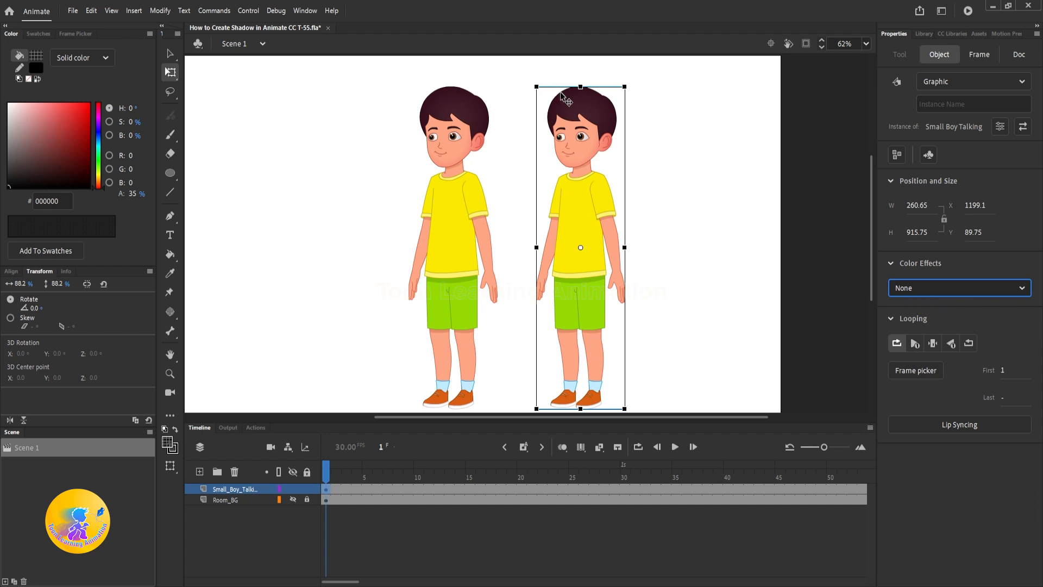
Choose a Tint color effect for the right-hand boy and set its Blue value to 255
{"action": "left_click", "coordinate": [935, 296]}
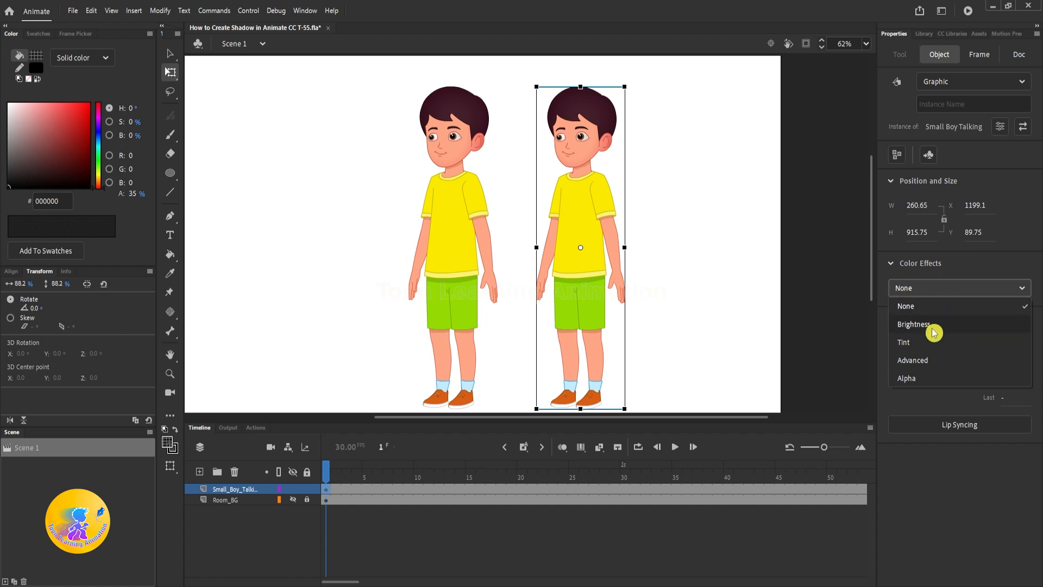
{"action": "left_click", "coordinate": [906, 343]}
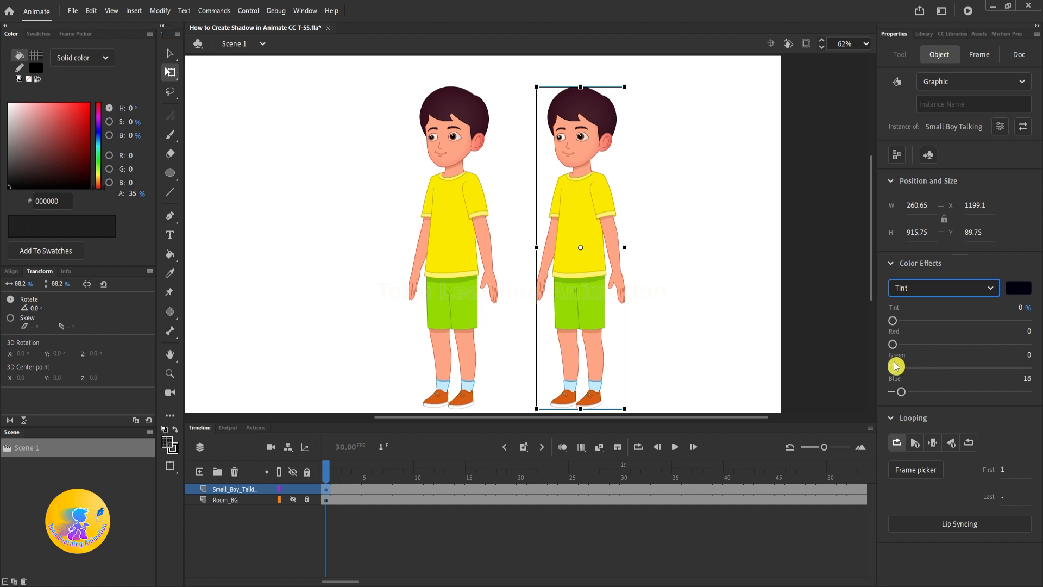
{"action": "left_click", "coordinate": [903, 393]}
{"action": "left_click_drag", "start_coordinate": [933, 398], "coordinate": [1039, 391]}
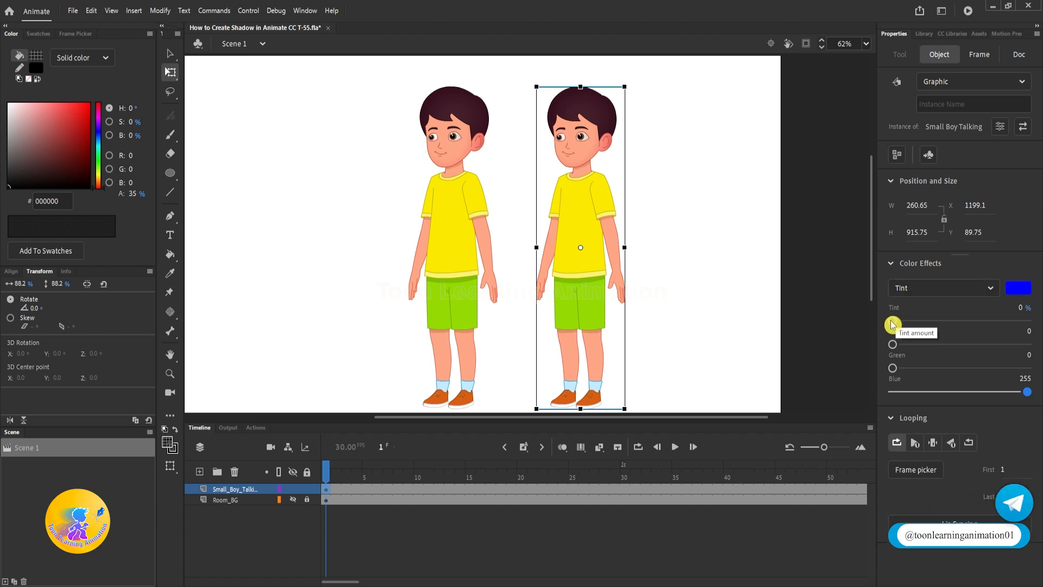
Raise the copy's tint amount to 35% and on to 100%, and lower its Blue value to 0
{"action": "left_click_drag", "start_coordinate": [897, 320], "coordinate": [940, 321]}
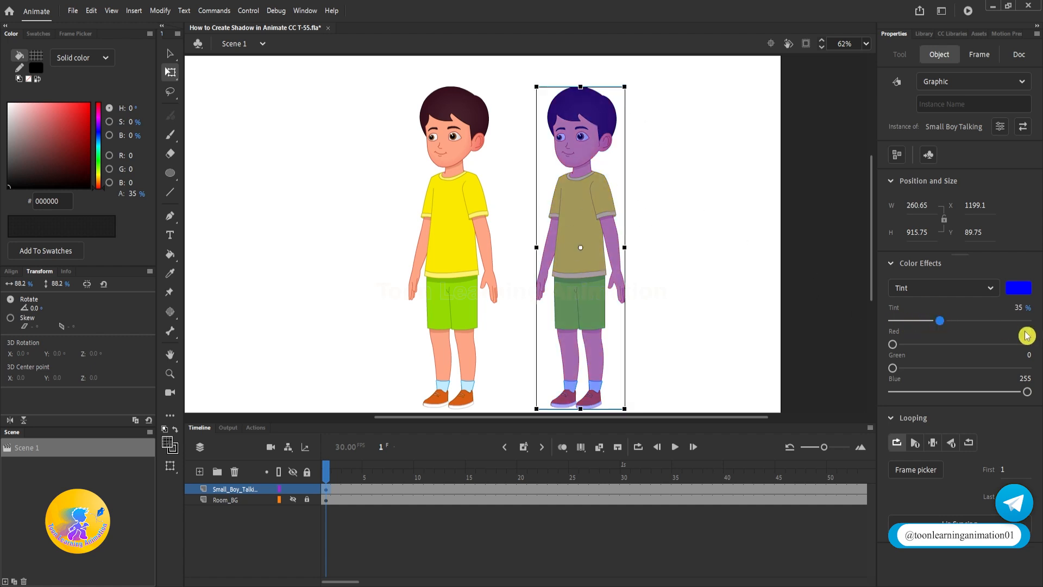
{"action": "left_click_drag", "start_coordinate": [941, 322], "coordinate": [1038, 322]}
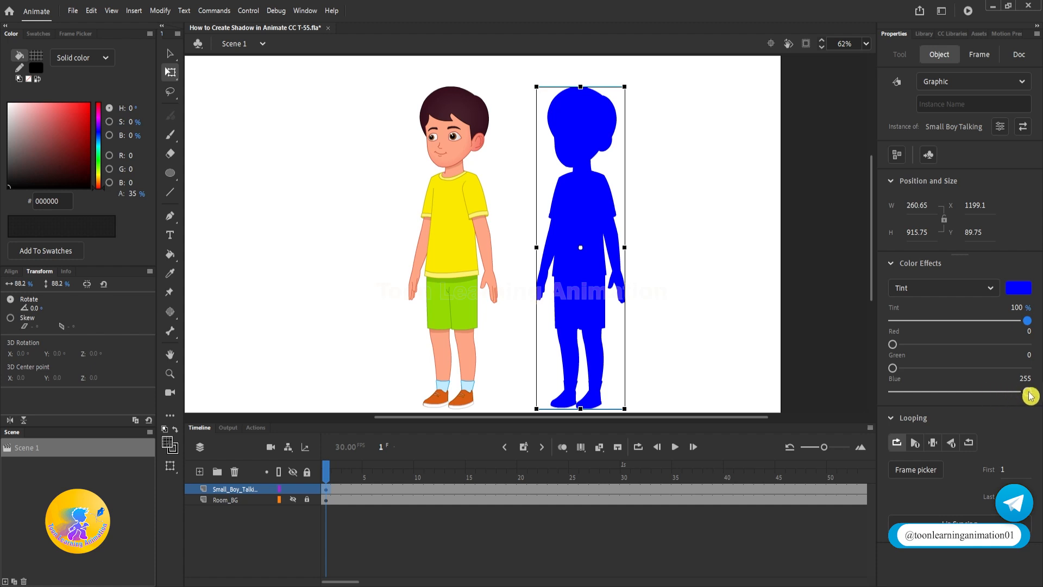
{"action": "left_click_drag", "start_coordinate": [913, 396], "coordinate": [870, 401]}
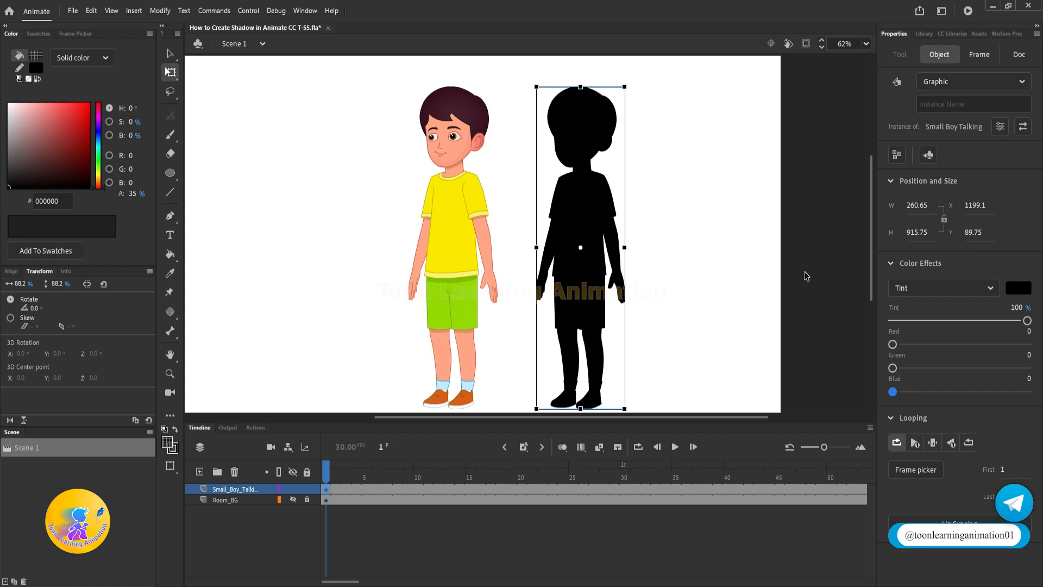
{"action": "mouse_move", "coordinate": [1027, 322]}
{"action": "left_mouse_down"}
{"action": "mouse_move", "coordinate": [892, 328]}
{"action": "mouse_move", "coordinate": [1042, 318]}
{"action": "left_mouse_up"}
Replace the copy's Tint with an Advanced color effect, setting Red, Green and Blue to -100%
{"action": "left_click", "coordinate": [936, 289]}
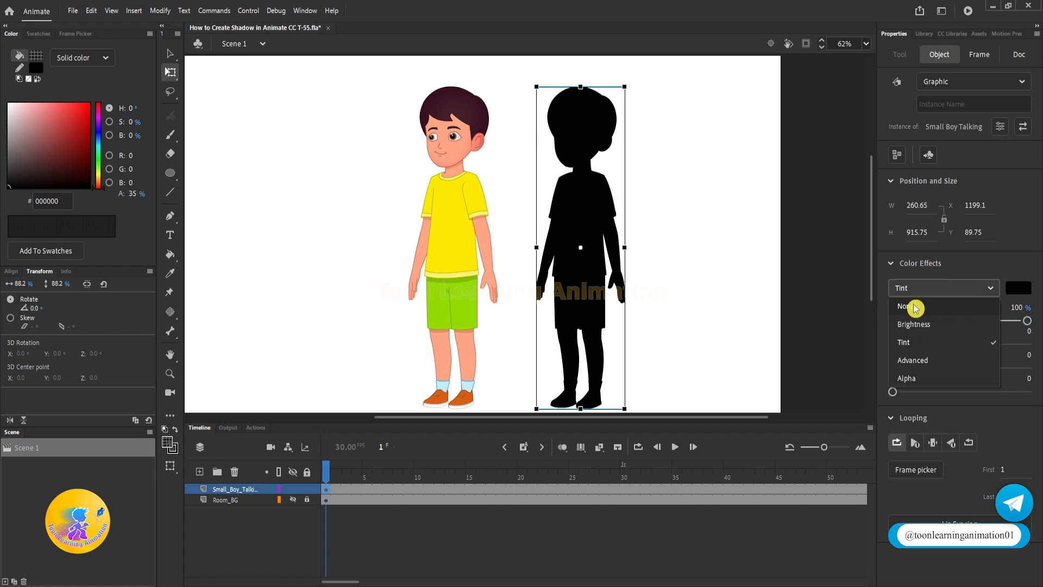
{"action": "left_click", "coordinate": [916, 307]}
{"action": "left_click", "coordinate": [939, 290]}
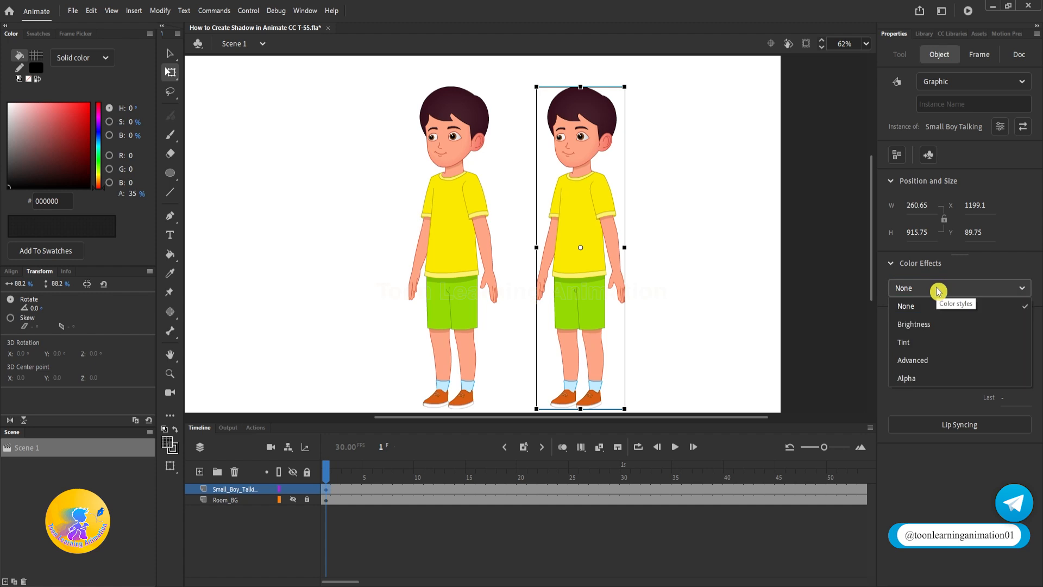
{"action": "left_click", "coordinate": [926, 365]}
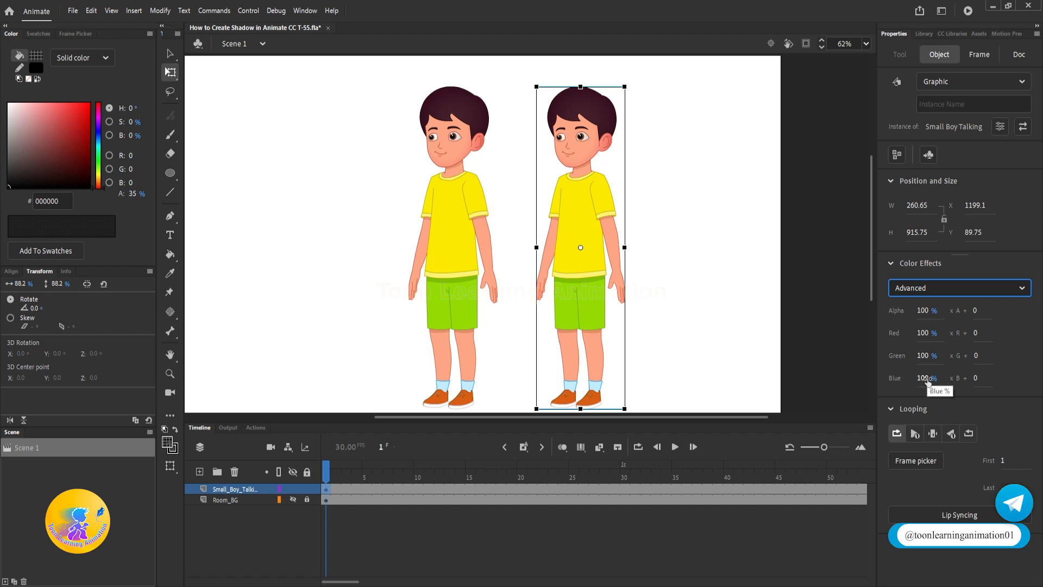
{"action": "left_click_drag", "start_coordinate": [924, 334], "coordinate": [799, 328]}
{"action": "left_click_drag", "start_coordinate": [925, 356], "coordinate": [815, 356]}
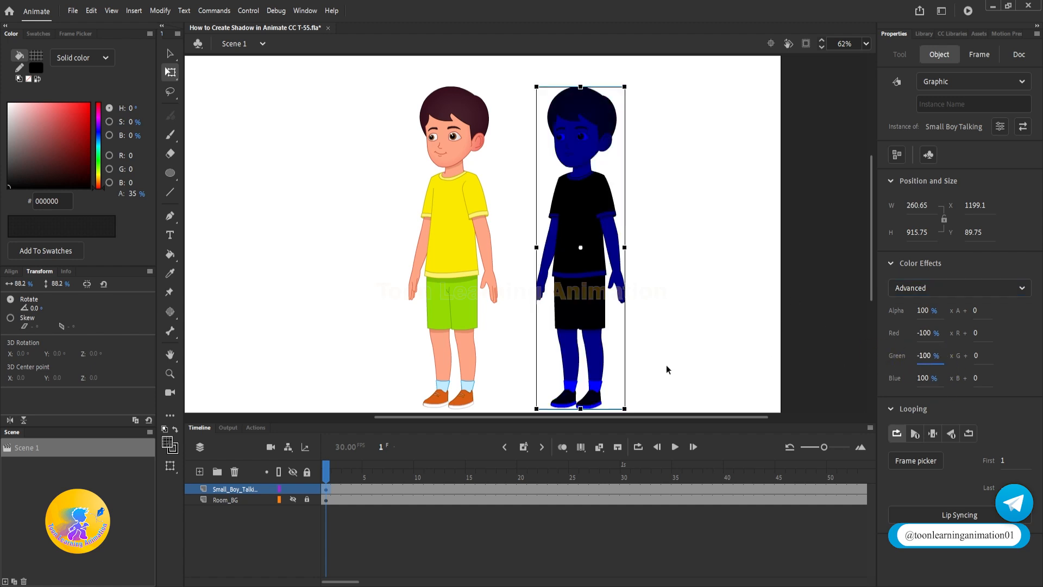
{"action": "left_click_drag", "start_coordinate": [923, 379], "coordinate": [663, 361]}
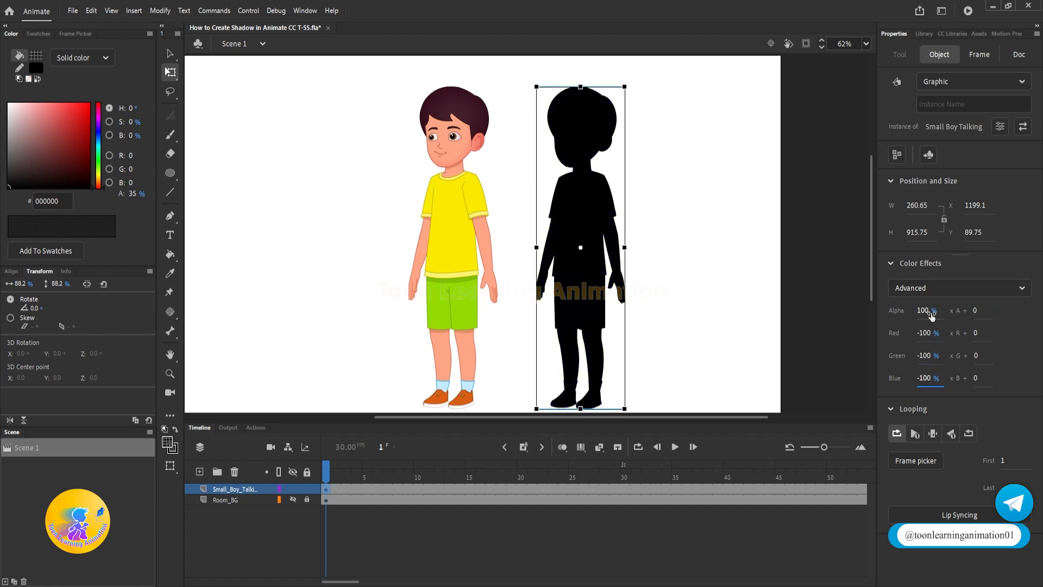
Lower the silhouette's Alpha to 60% in its Advanced color effect
{"action": "left_click_drag", "start_coordinate": [925, 314], "coordinate": [900, 310]}
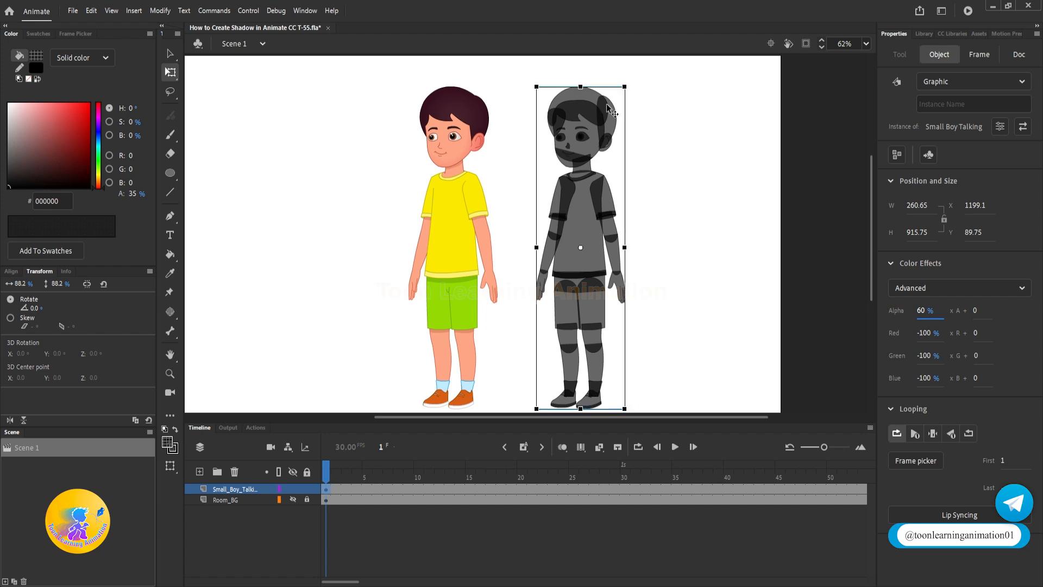
{"action": "scroll", "coordinate": [618, 173], "scroll_direction": "up", "scroll_amount": 5, "text": "ctrl"}
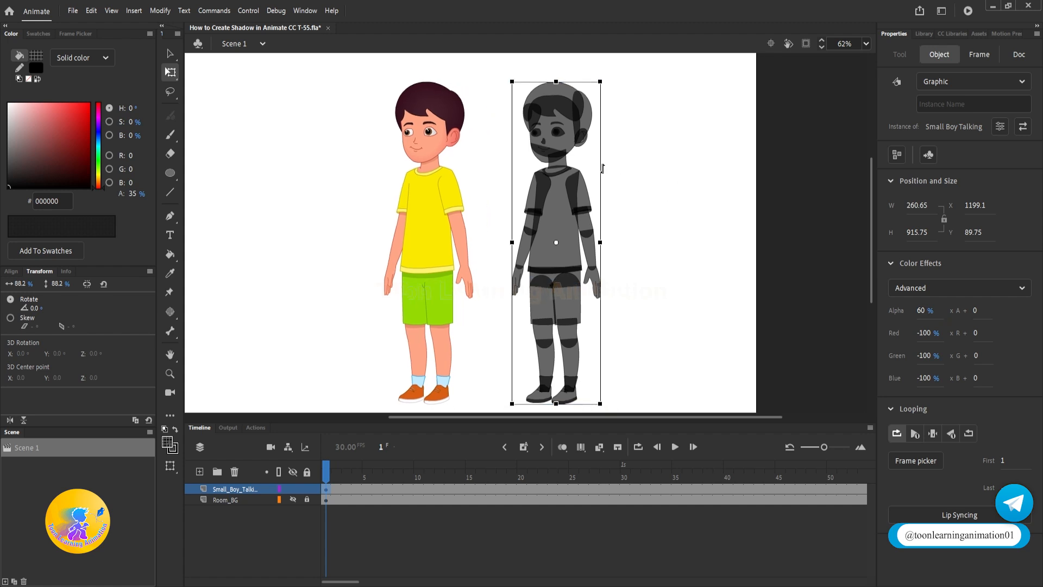
{"action": "left_click_drag", "start_coordinate": [669, 236], "coordinate": [589, 191]}
{"action": "scroll", "coordinate": [598, 224], "scroll_direction": "down", "scroll_amount": 3, "text": "ctrl"}
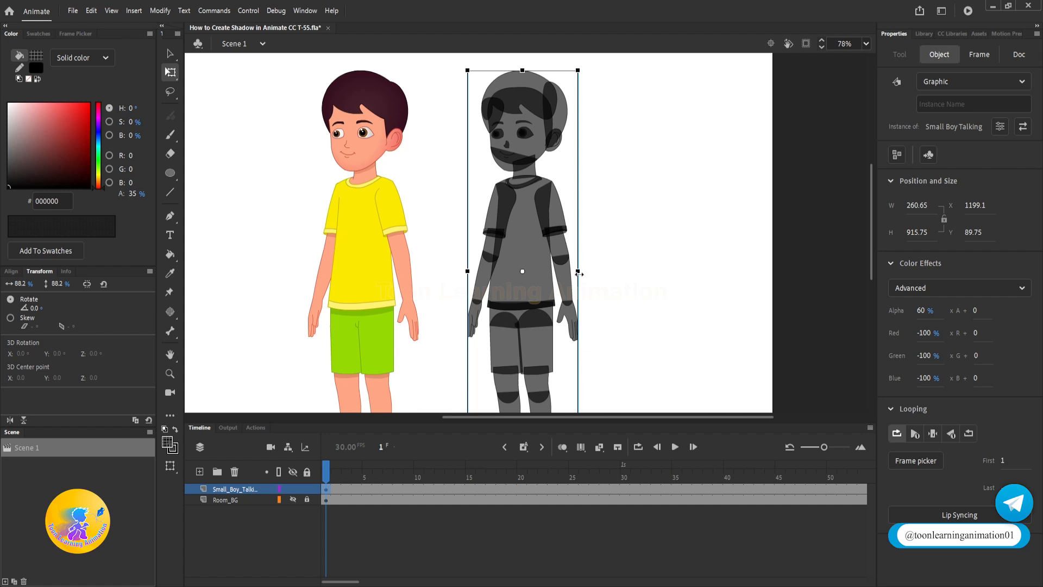
Draw an oval about 188 by 163 px with a 35% black fill on the empty stage beside the silhouette
{"action": "left_click", "coordinate": [170, 173]}
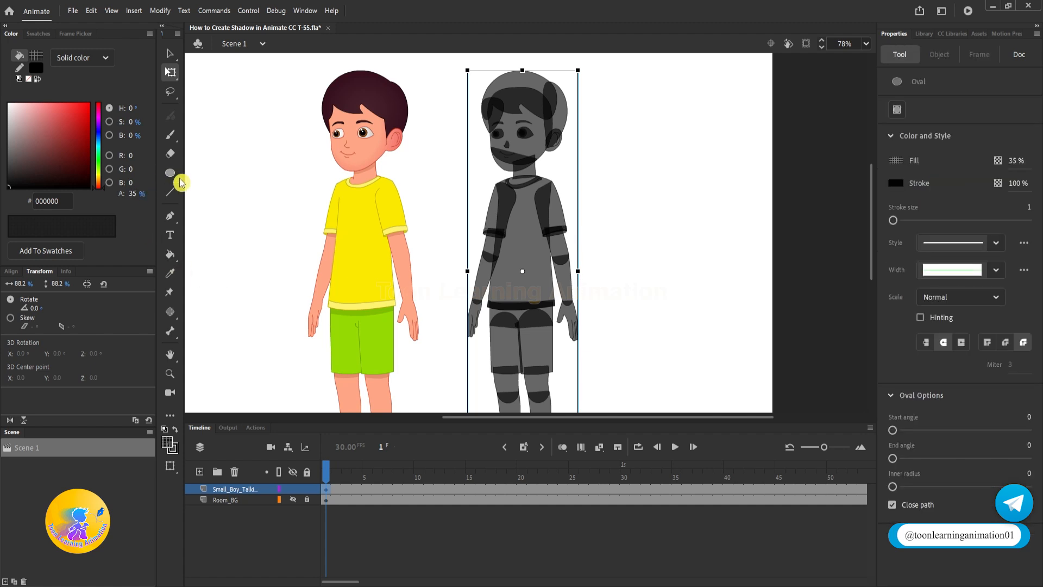
{"action": "mouse_move", "coordinate": [631, 172]}
{"action": "left_mouse_down"}
{"action": "mouse_move", "coordinate": [673, 225]}
{"action": "mouse_move", "coordinate": [710, 244]}
{"action": "left_mouse_up"}
{"action": "left_click", "coordinate": [169, 54]}
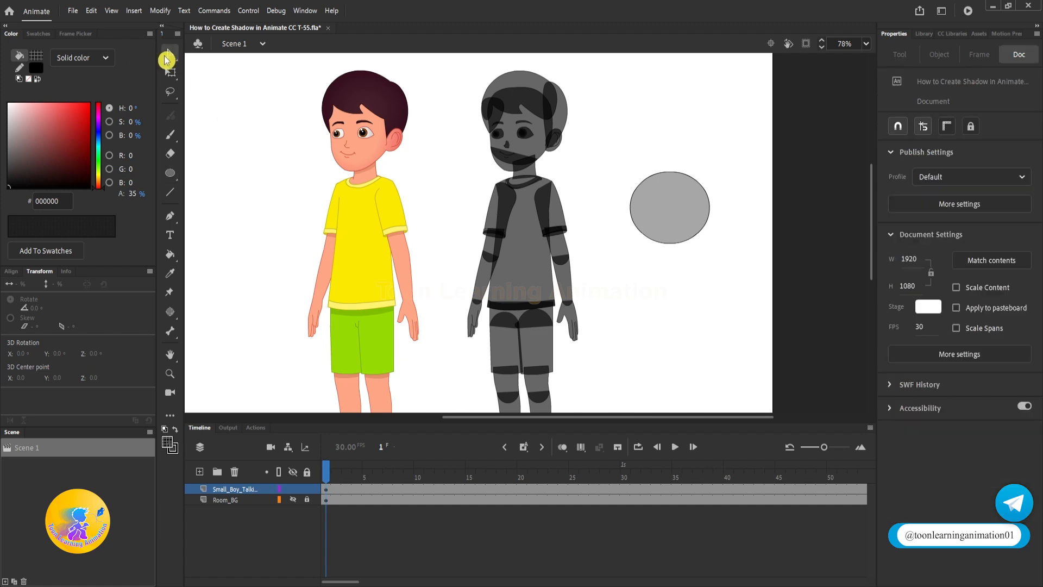
Select the oval's fill and outline together and group them
{"action": "left_click", "coordinate": [663, 207]}
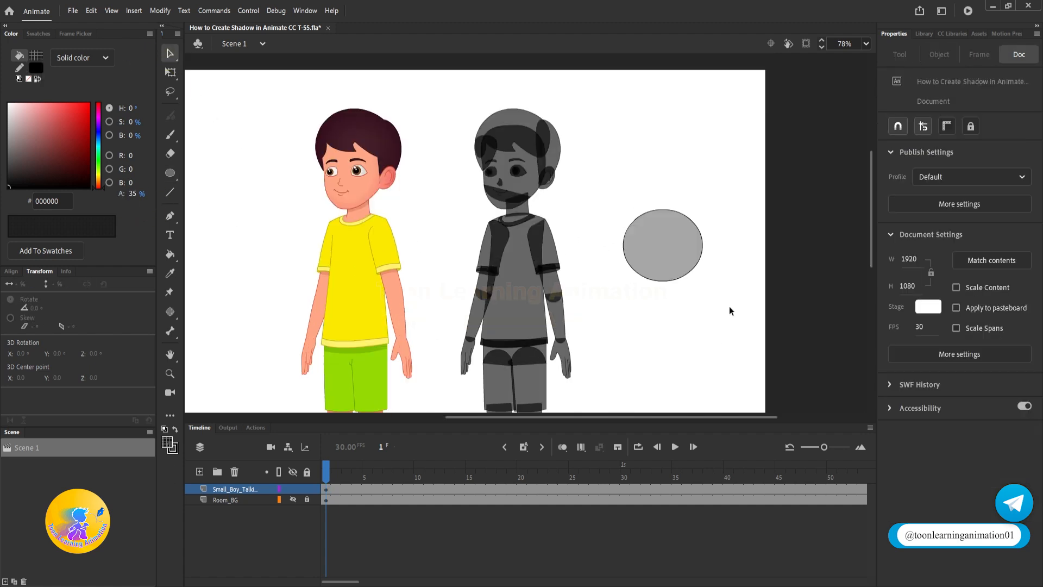
{"action": "scroll", "coordinate": [733, 244], "scroll_direction": "up", "scroll_amount": 4}
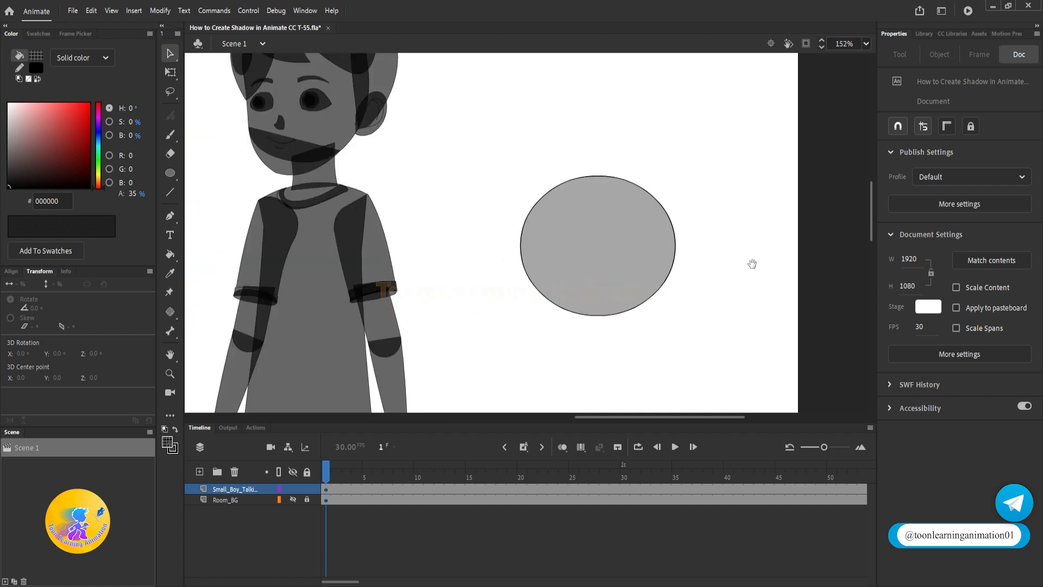
{"action": "left_click_drag", "start_coordinate": [762, 263], "coordinate": [693, 255]}
{"action": "left_click", "coordinate": [513, 238]}
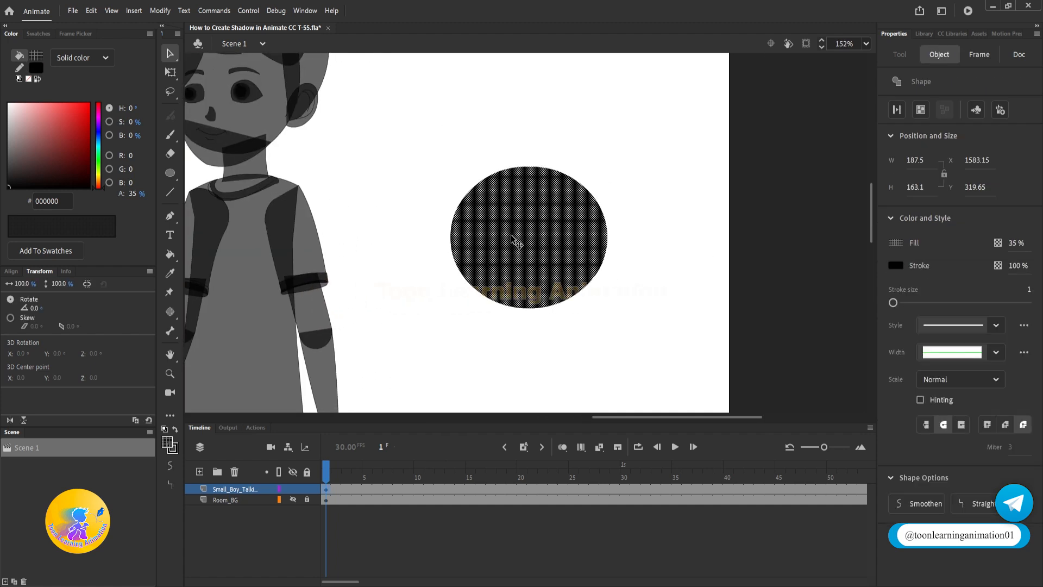
{"action": "key", "text": "ctrl+g"}
{"action": "left_click", "coordinate": [662, 271]}
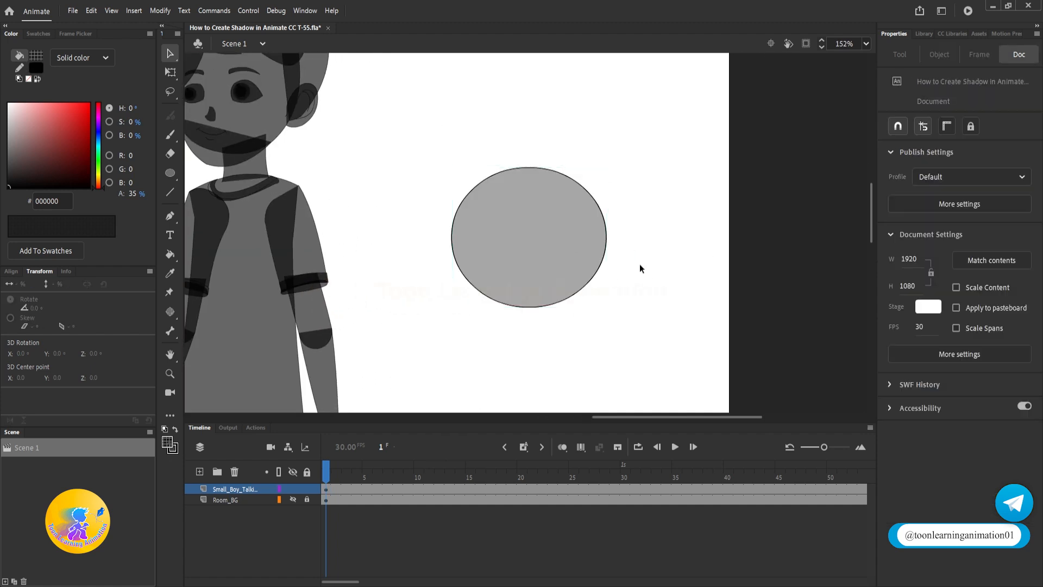
Duplicate the grouped oval horizontally at X 1697.75 so the copy partly overlaps the original
{"action": "left_click", "coordinate": [552, 249]}
{"action": "left_click_drag", "start_coordinate": [531, 249], "coordinate": [616, 253]}
{"action": "left_click", "coordinate": [628, 349]}
{"action": "left_click_drag", "start_coordinate": [629, 348], "coordinate": [626, 252]}
Select each of the two ovals in turn and examine the area where their transparent fills overlap
{"action": "left_click", "coordinate": [532, 169]}
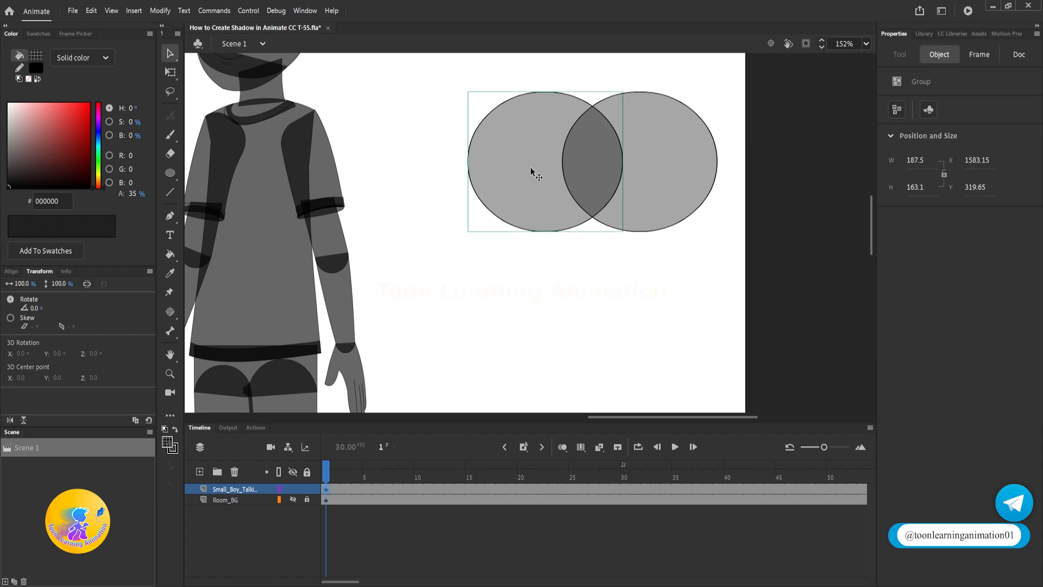
{"action": "left_click", "coordinate": [674, 193]}
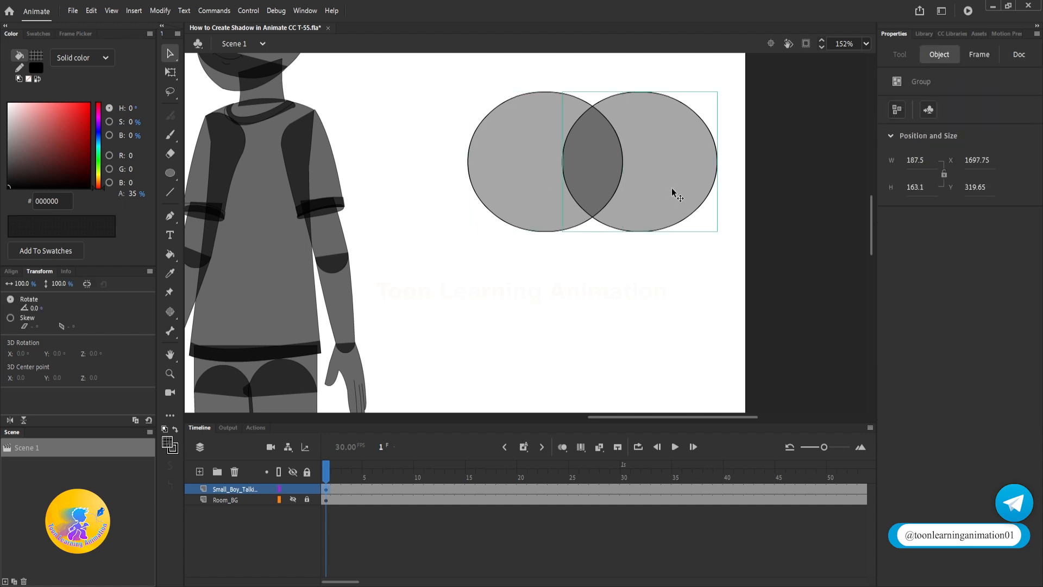
{"action": "left_click_drag", "start_coordinate": [614, 173], "coordinate": [614, 230]}
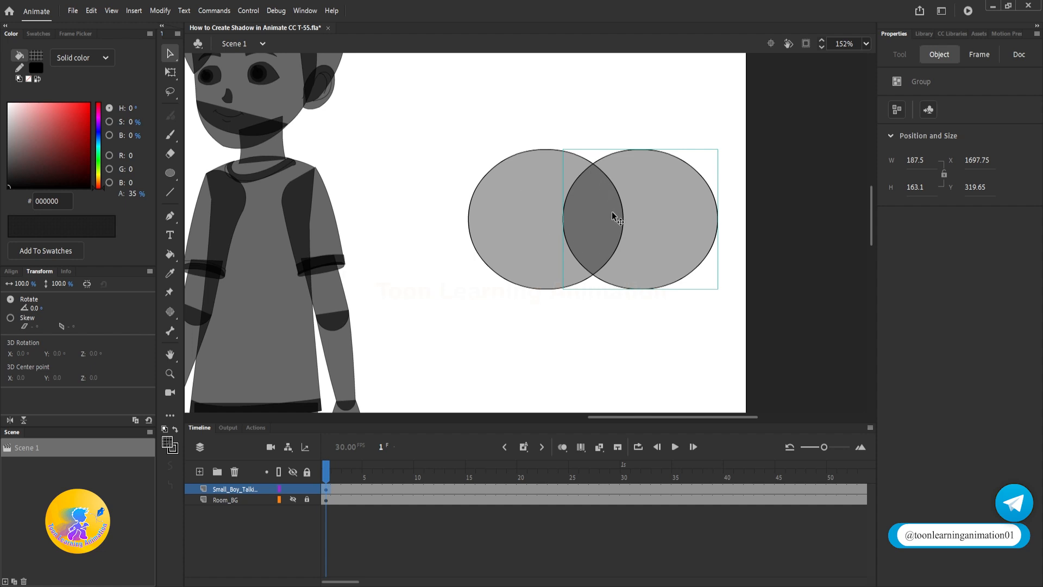
{"action": "left_click_drag", "start_coordinate": [599, 229], "coordinate": [701, 161]}
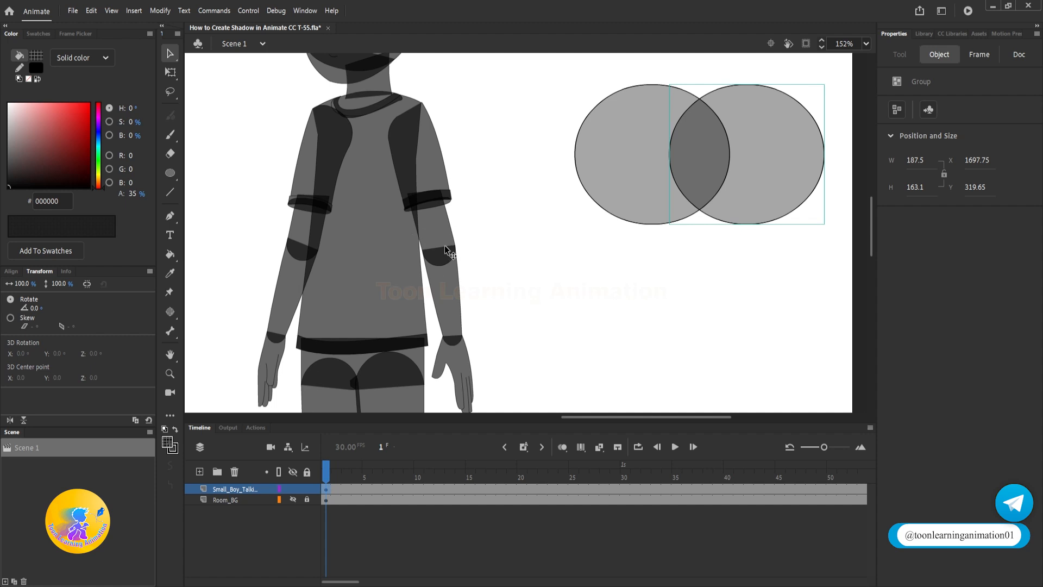
Examine the overlapping body parts of the semi-transparent silhouette closely, especially around the elbow joint
{"action": "scroll", "coordinate": [455, 282], "scroll_direction": "up", "scroll_amount": 3}
{"action": "left_click", "coordinate": [456, 281]}
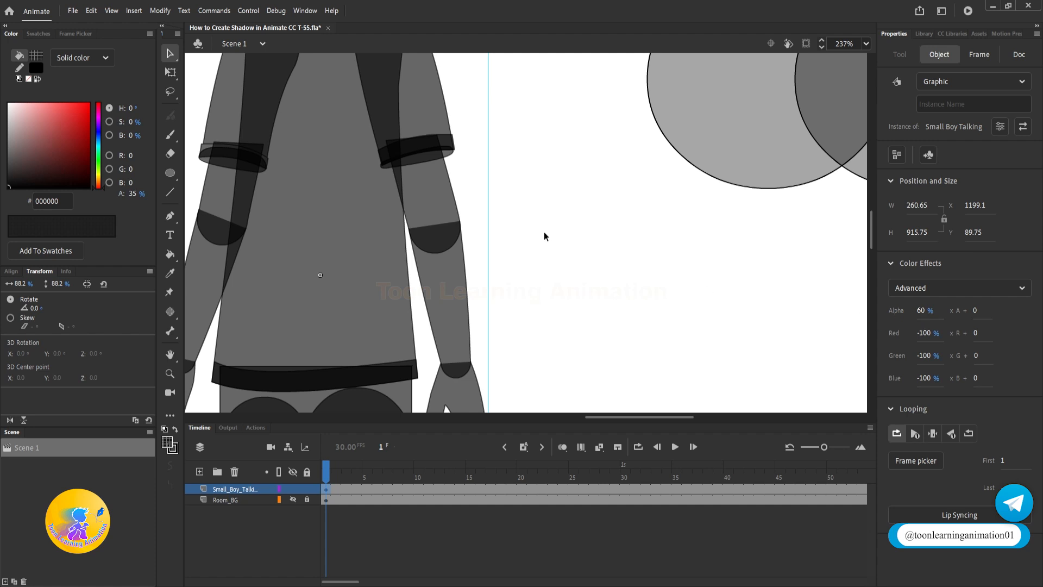
{"action": "left_click_drag", "start_coordinate": [538, 240], "coordinate": [578, 274]}
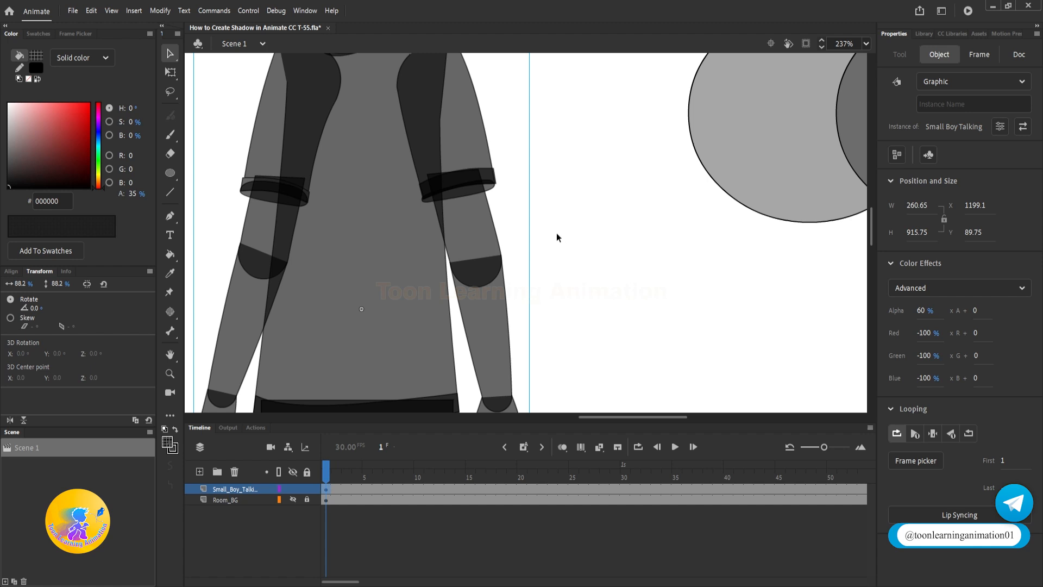
{"action": "left_click_drag", "start_coordinate": [556, 232], "coordinate": [546, 194]}
{"action": "left_click_drag", "start_coordinate": [493, 236], "coordinate": [472, 250]}
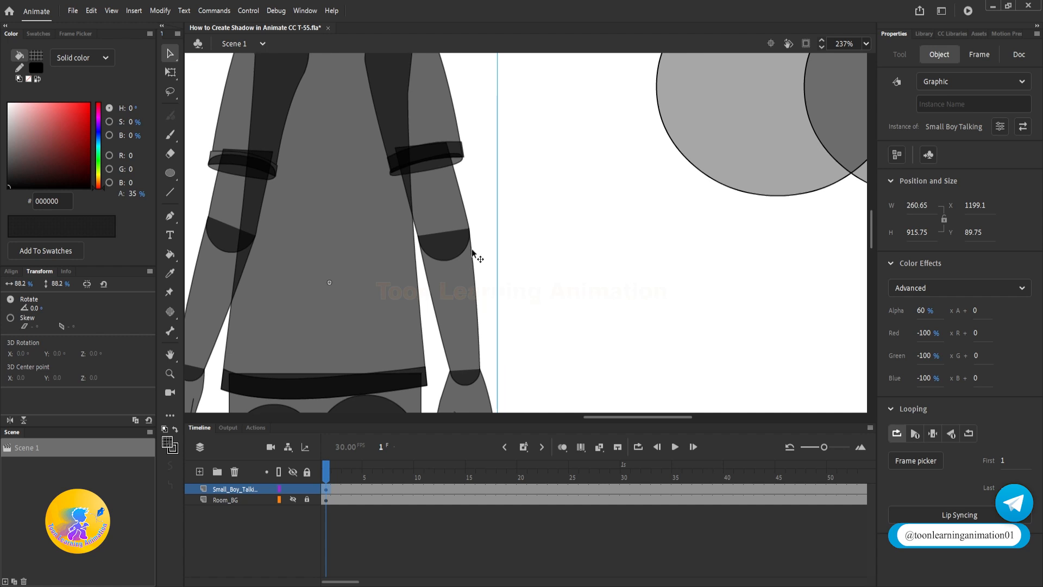
{"action": "scroll", "coordinate": [472, 251], "scroll_direction": "up", "scroll_amount": 5}
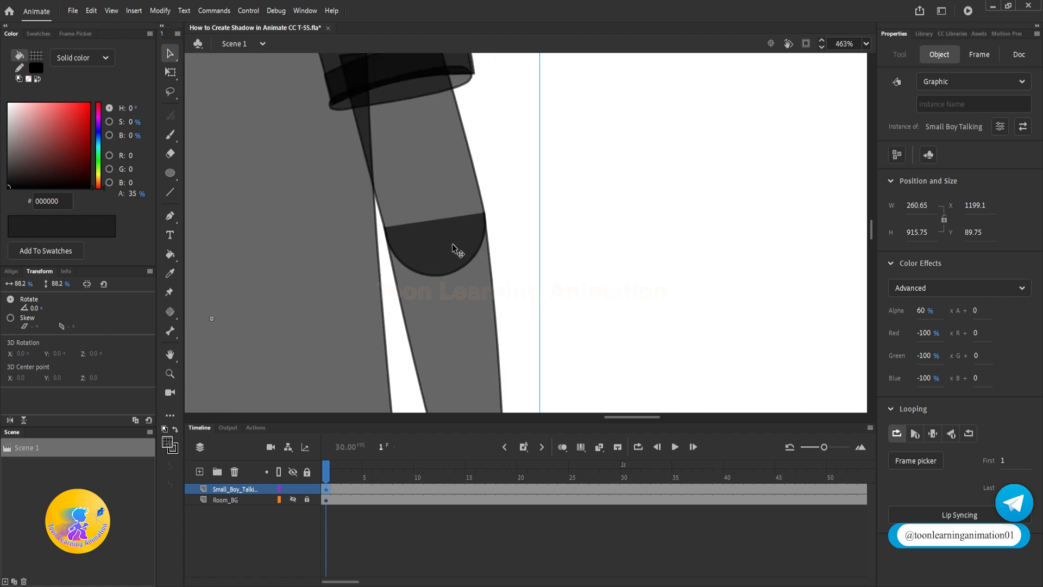
{"action": "scroll", "coordinate": [468, 260], "scroll_direction": "down", "scroll_amount": 2}
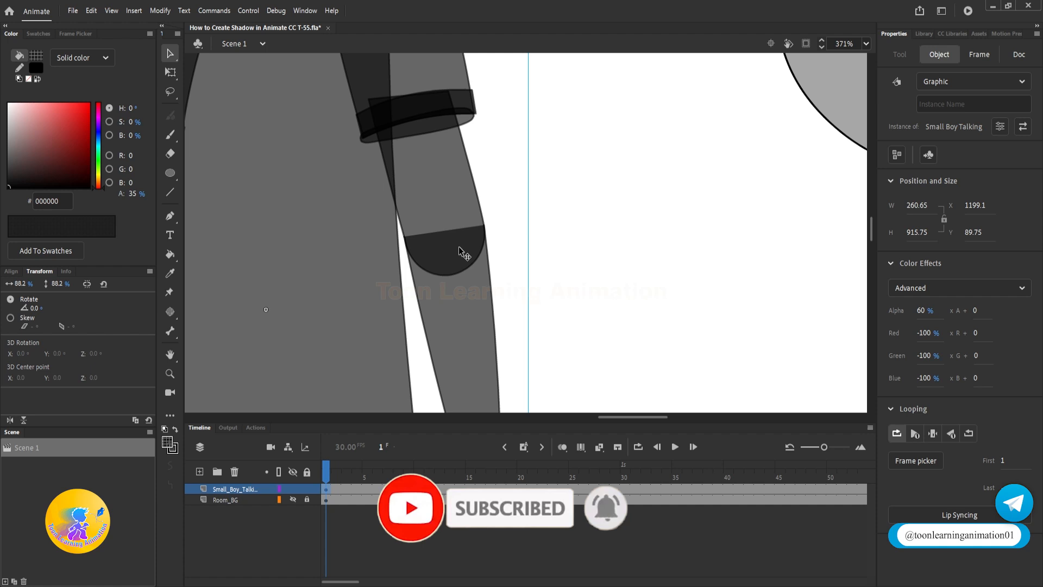
{"action": "scroll", "coordinate": [460, 252], "scroll_direction": "down", "scroll_amount": 5}
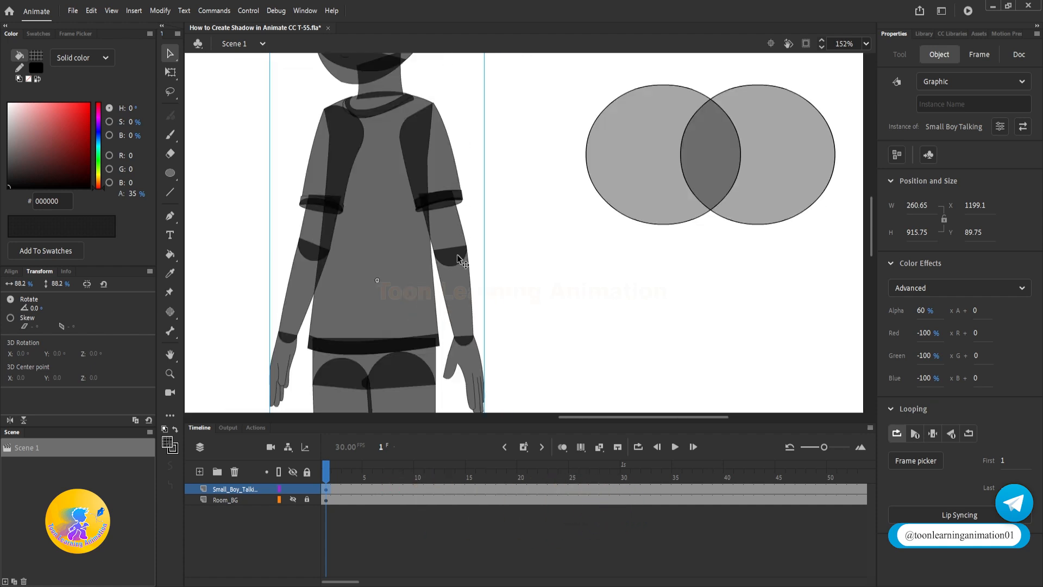
Delete both overlapping demonstration ovals beside the silhouette
{"action": "left_click", "coordinate": [463, 283]}
{"action": "scroll", "coordinate": [464, 278], "scroll_direction": "down", "scroll_amount": 5}
{"action": "scroll", "coordinate": [693, 292], "scroll_direction": "up", "scroll_amount": 3}
{"action": "left_click_drag", "start_coordinate": [773, 150], "coordinate": [572, 260]}
{"action": "key", "text": "Delete"}
Remove the Advanced color effect from the semi-transparent silhouette by setting its color style to None
{"action": "left_click", "coordinate": [461, 253]}
{"action": "left_click", "coordinate": [1004, 287]}
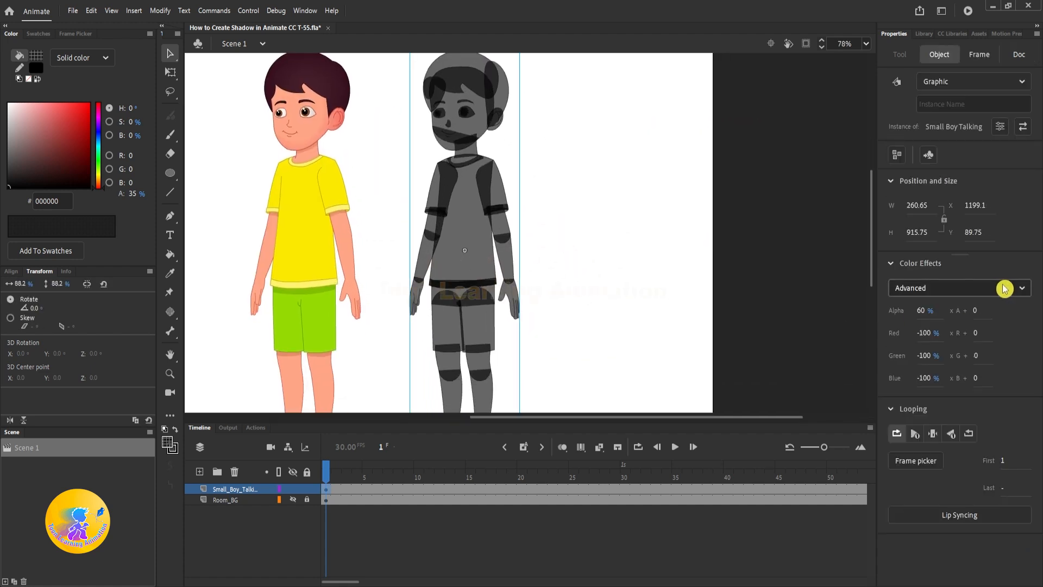
{"action": "left_click", "coordinate": [954, 293]}
{"action": "left_click", "coordinate": [915, 309]}
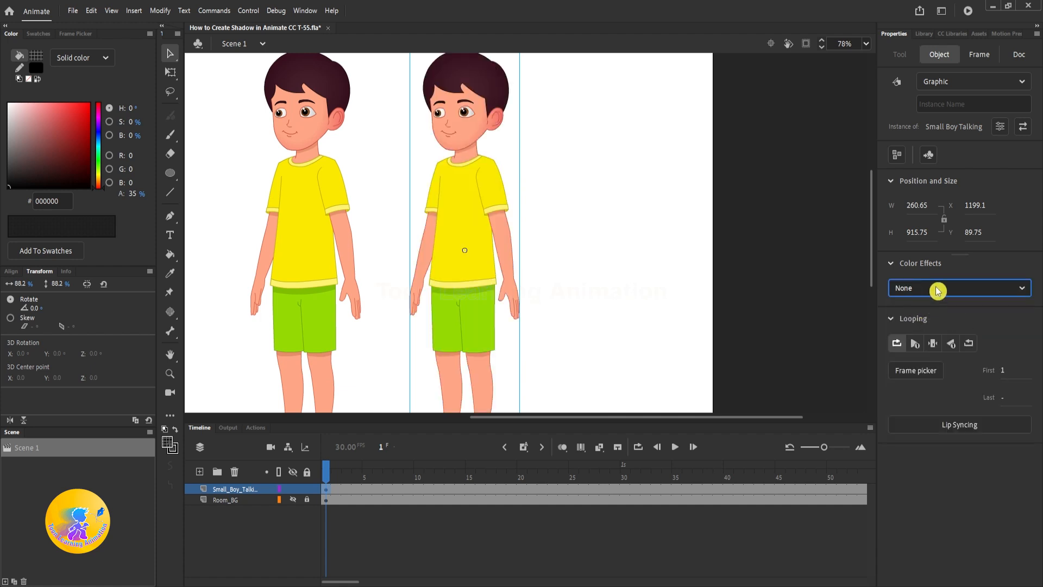
Try the Alpha color effect on the duplicate boy, raise it to 100%, and reset the style to None
{"action": "left_click", "coordinate": [937, 291]}
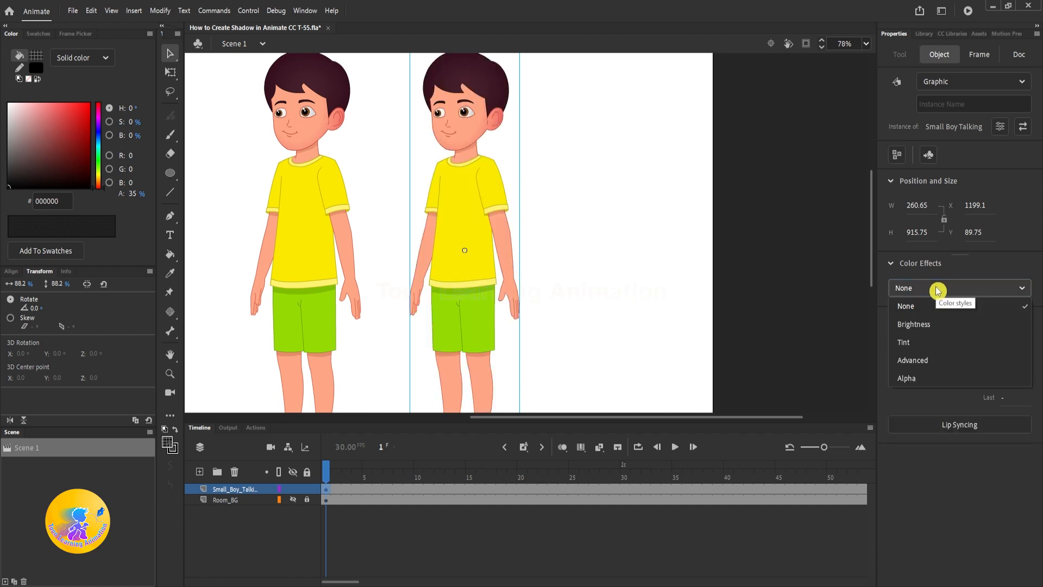
{"action": "left_click", "coordinate": [924, 377]}
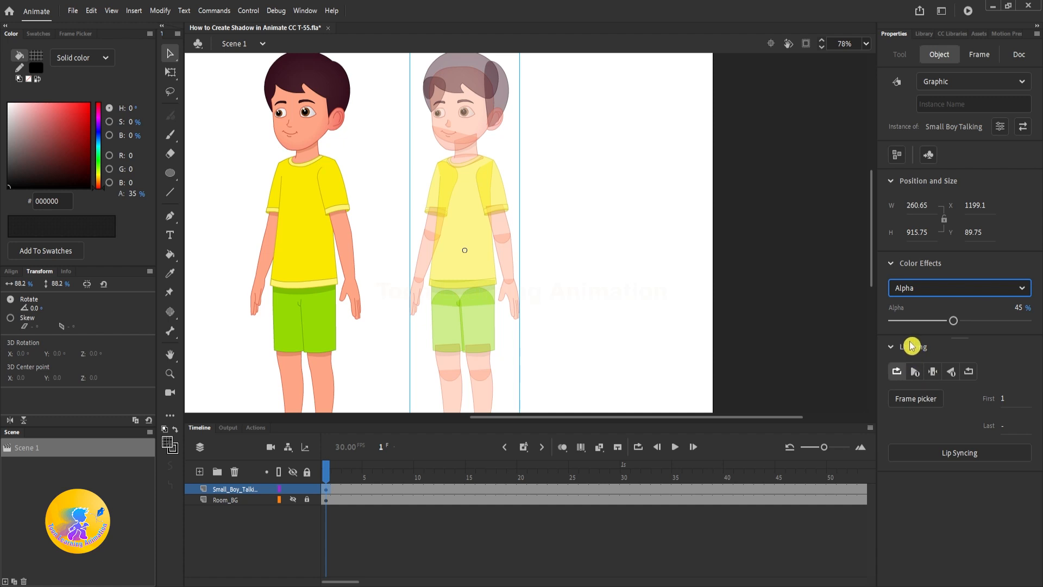
{"action": "left_click_drag", "start_coordinate": [953, 321], "coordinate": [981, 322]}
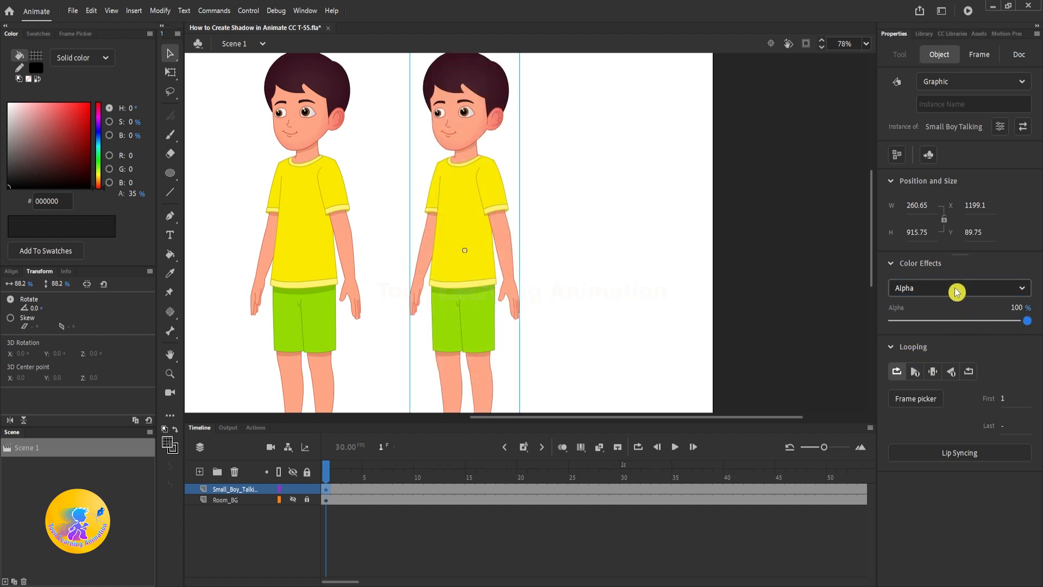
{"action": "left_click", "coordinate": [894, 288]}
{"action": "left_click", "coordinate": [923, 306]}
Turn the duplicate boy into a solid black silhouette with a 100% black Tint color effect
{"action": "left_click_drag", "start_coordinate": [607, 239], "coordinate": [612, 257]}
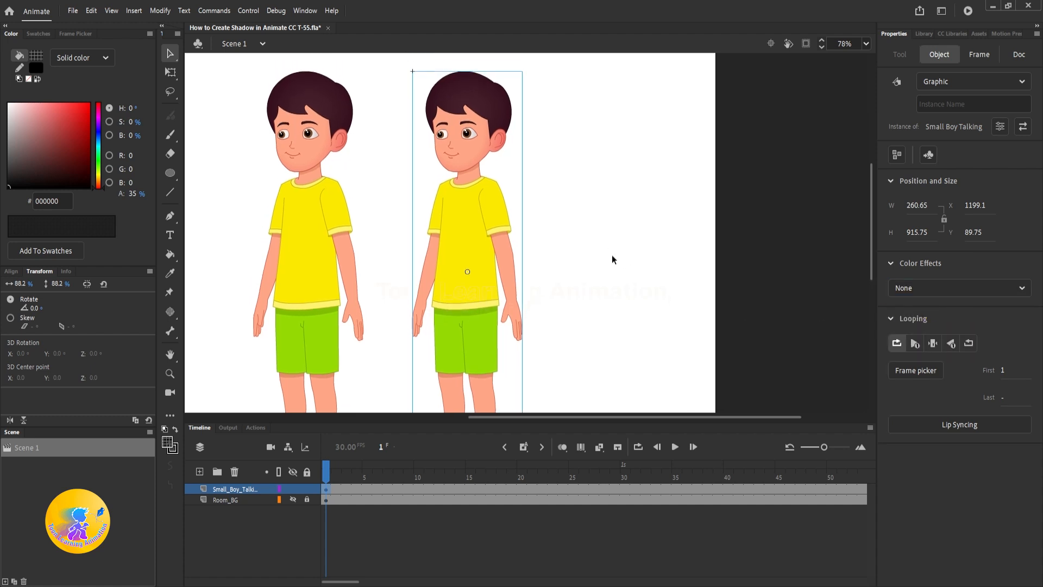
{"action": "left_click_drag", "start_coordinate": [611, 251], "coordinate": [596, 220]}
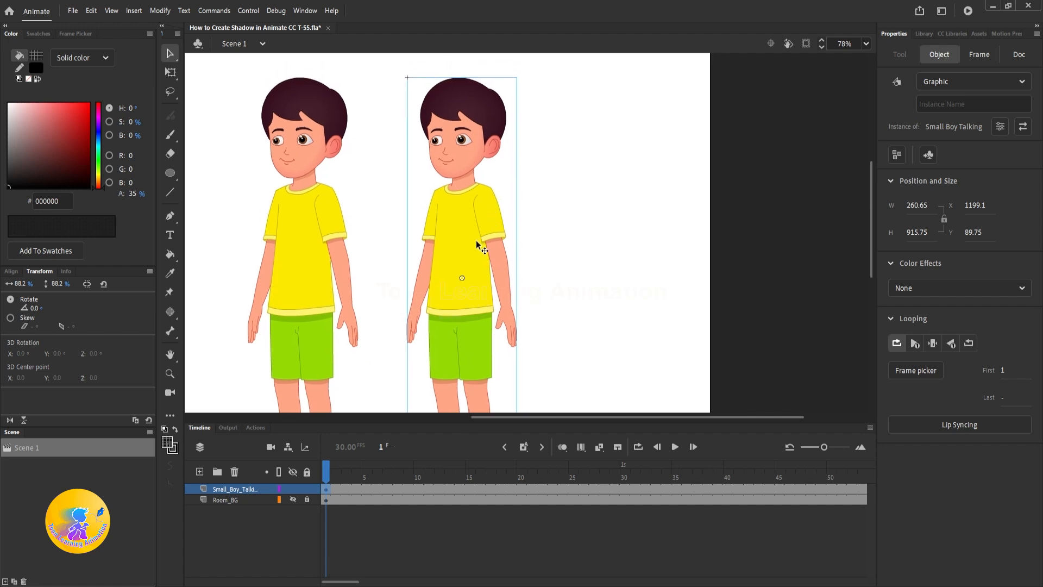
{"action": "left_click", "coordinate": [897, 288]}
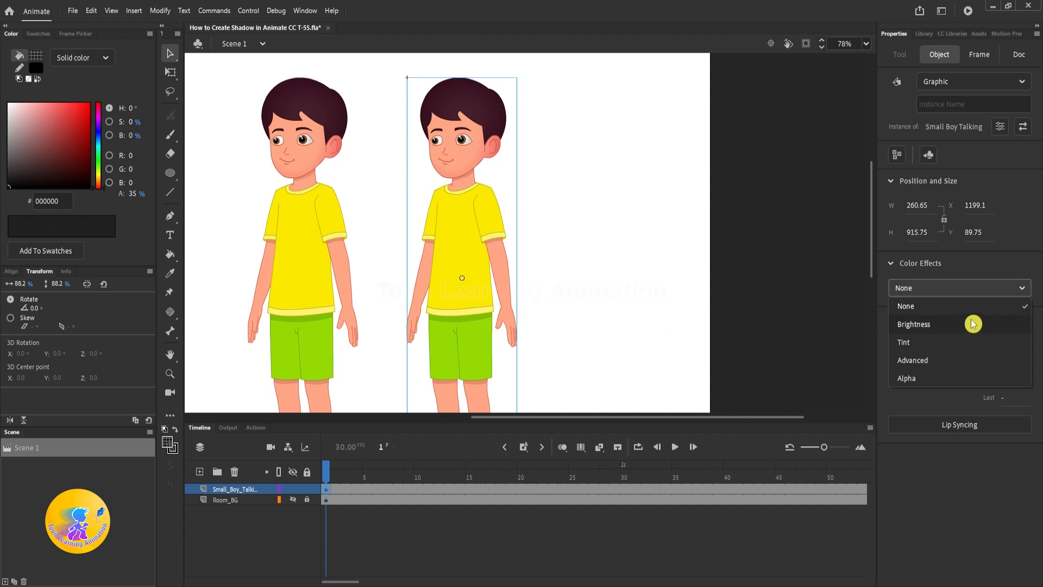
{"action": "left_click", "coordinate": [913, 342]}
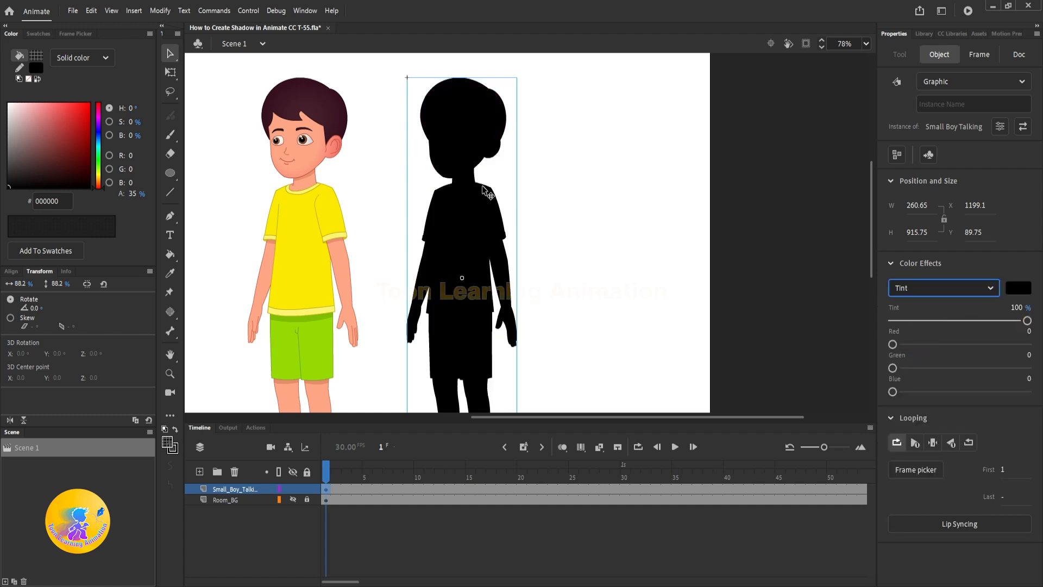
{"action": "key", "text": "ctrl+minus"}
{"action": "scroll", "coordinate": [664, 185], "scroll_direction": "up", "scroll_amount": 1}
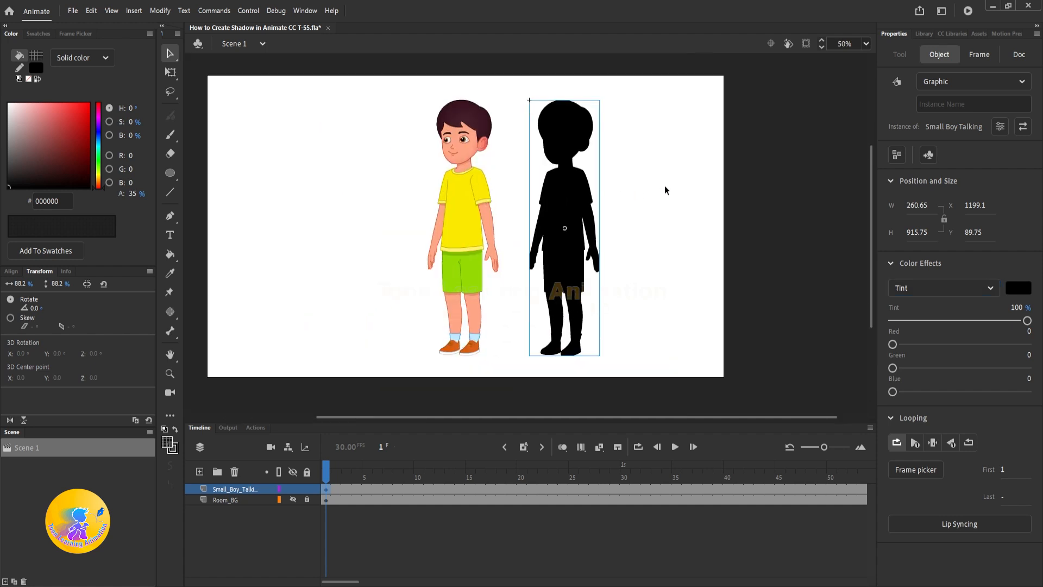
Transfer the black silhouette to a new layer above the boy and place it at X 974.2, partly overlapping him
{"action": "key", "text": "Delete"}
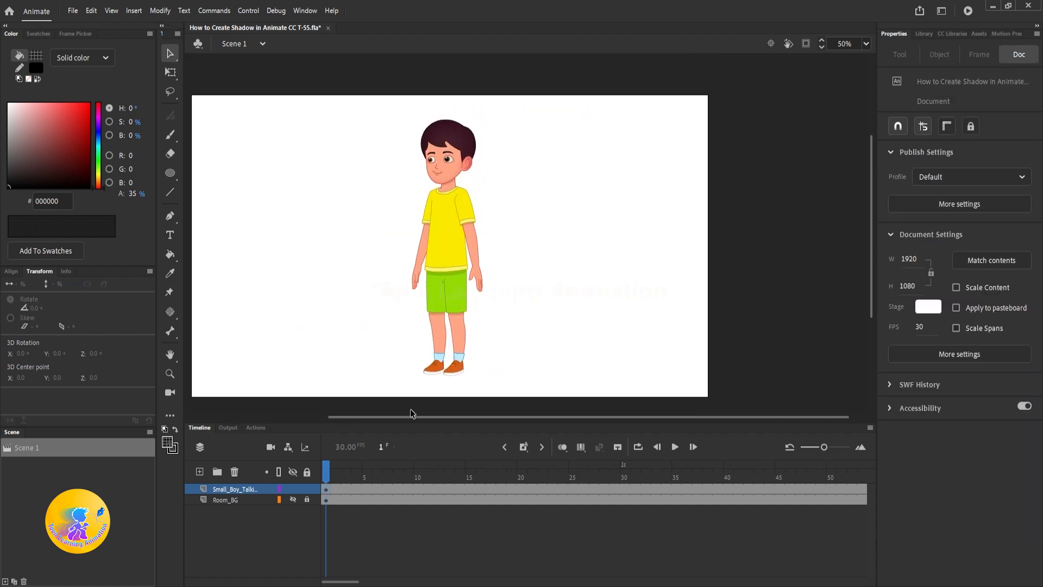
{"action": "left_click", "coordinate": [199, 472]}
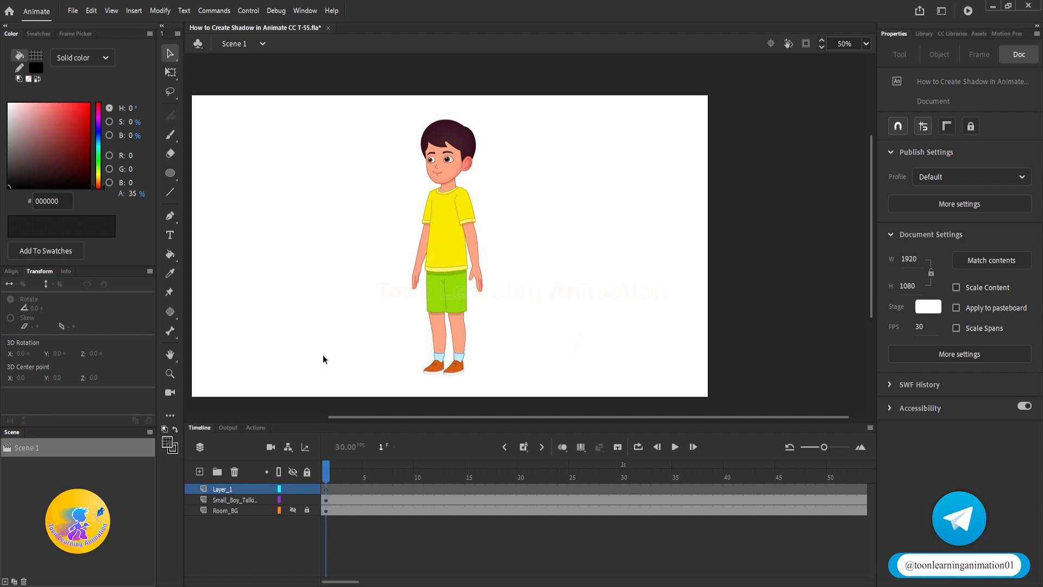
{"action": "scroll", "coordinate": [555, 243], "scroll_direction": "up", "scroll_amount": 3}
{"action": "left_click_drag", "start_coordinate": [552, 236], "coordinate": [466, 221]}
{"action": "scroll", "coordinate": [565, 158], "scroll_direction": "up", "scroll_amount": 2}
Flatten and skew the silhouette with Free Transform into a long ground shadow, 846.05 wide and 96.6 high
{"action": "left_click", "coordinate": [170, 72]}
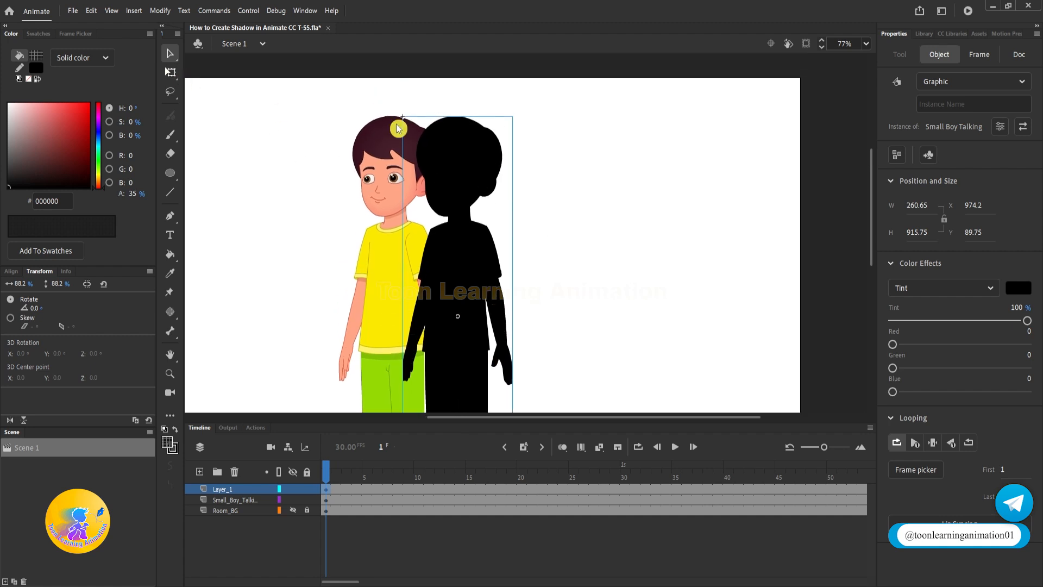
{"action": "scroll", "coordinate": [454, 129], "scroll_direction": "down", "scroll_amount": 5}
{"action": "scroll", "coordinate": [544, 163], "scroll_direction": "up", "scroll_amount": 2}
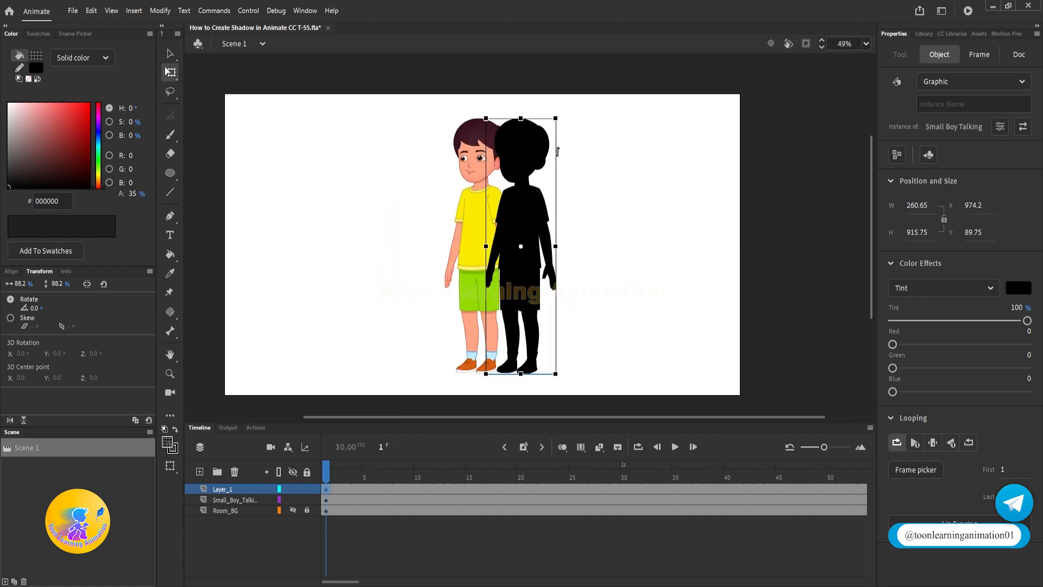
{"action": "left_click_drag", "start_coordinate": [522, 123], "coordinate": [683, 305]}
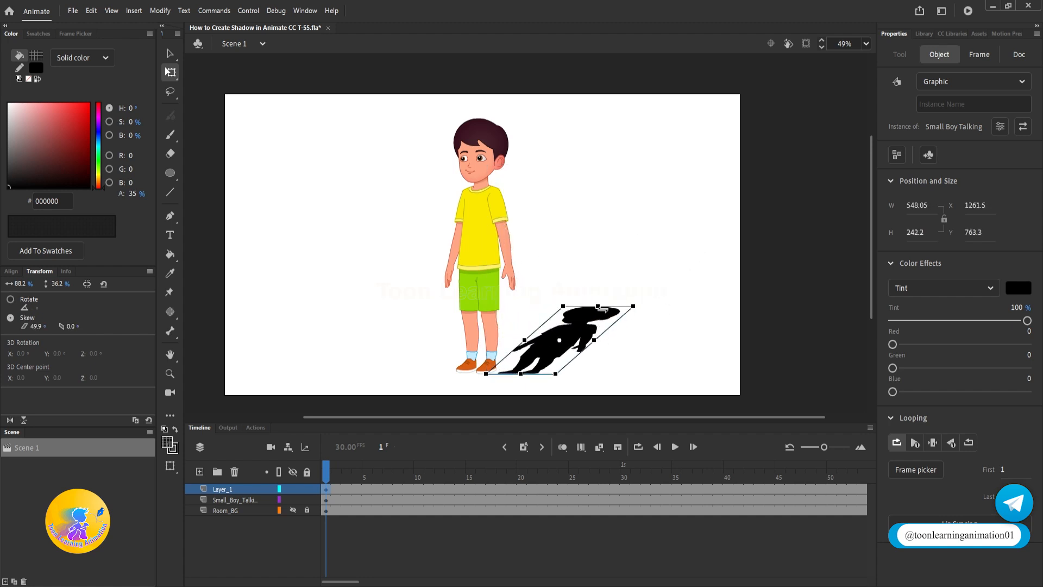
{"action": "left_click_drag", "start_coordinate": [605, 307], "coordinate": [681, 351]}
{"action": "scroll", "coordinate": [546, 369], "scroll_direction": "up", "scroll_amount": 3}
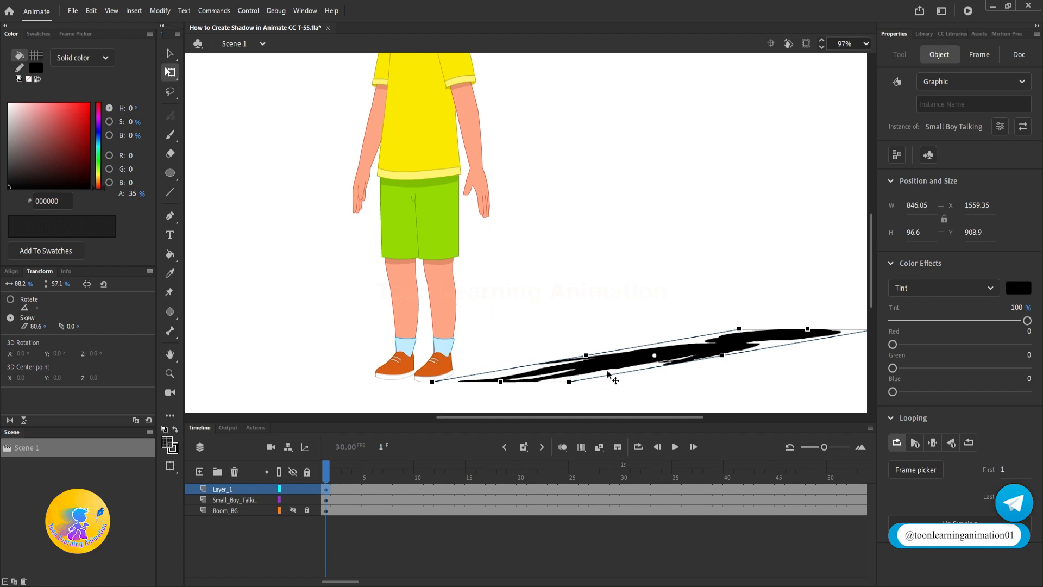
Move the flattened shadow to the boy's feet at X 1399.55, Y 897.6
{"action": "scroll", "coordinate": [554, 377], "scroll_direction": "up", "scroll_amount": 2}
{"action": "key", "text": "v"}
{"action": "left_click_drag", "start_coordinate": [612, 359], "coordinate": [489, 357]}
{"action": "scroll", "coordinate": [601, 286], "scroll_direction": "down", "scroll_amount": 2}
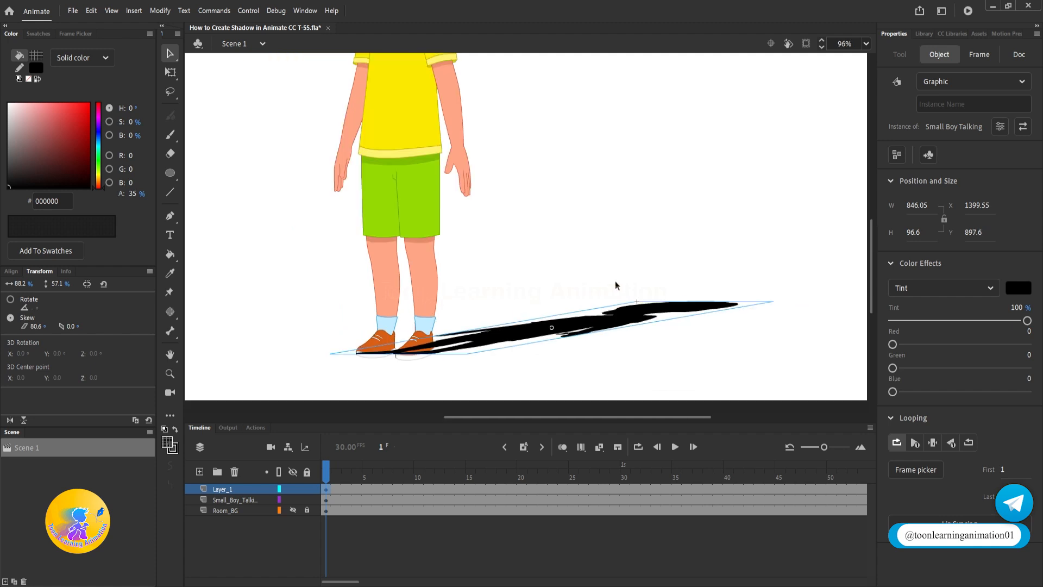
Place the shadow layer Layer_1 beneath the boy's layer and deselect the shadow
{"action": "left_click_drag", "start_coordinate": [228, 492], "coordinate": [230, 507]}
{"action": "scroll", "coordinate": [570, 237], "scroll_direction": "down", "scroll_amount": 3}
{"action": "left_click", "coordinate": [559, 249]}
{"action": "scroll", "coordinate": [563, 236], "scroll_direction": "up", "scroll_amount": 3}
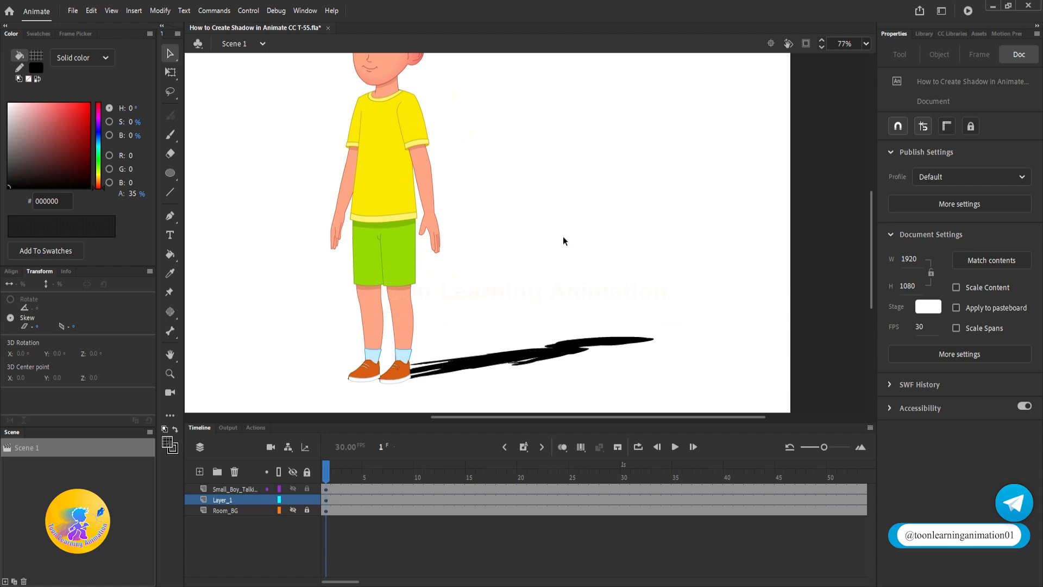
Play the animation to check the shadow's movement with the boy, and return to frame 1
{"action": "key", "text": "Return"}
{"action": "left_click_drag", "start_coordinate": [578, 282], "coordinate": [543, 265]}
{"action": "scroll", "coordinate": [544, 265], "scroll_direction": "down", "scroll_amount": 3}
{"action": "key", "text": "Return"}
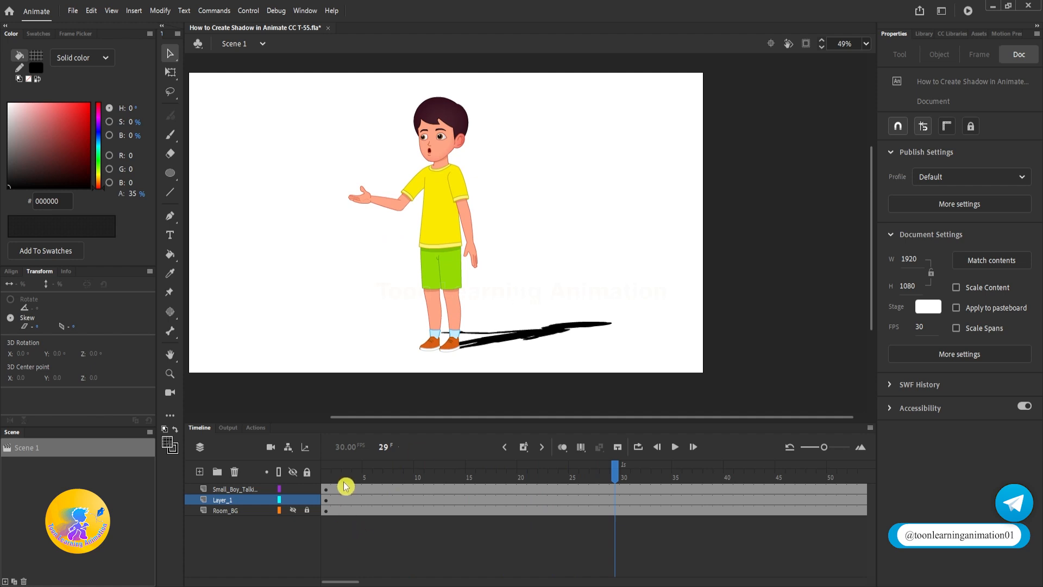
{"action": "left_click", "coordinate": [326, 472]}
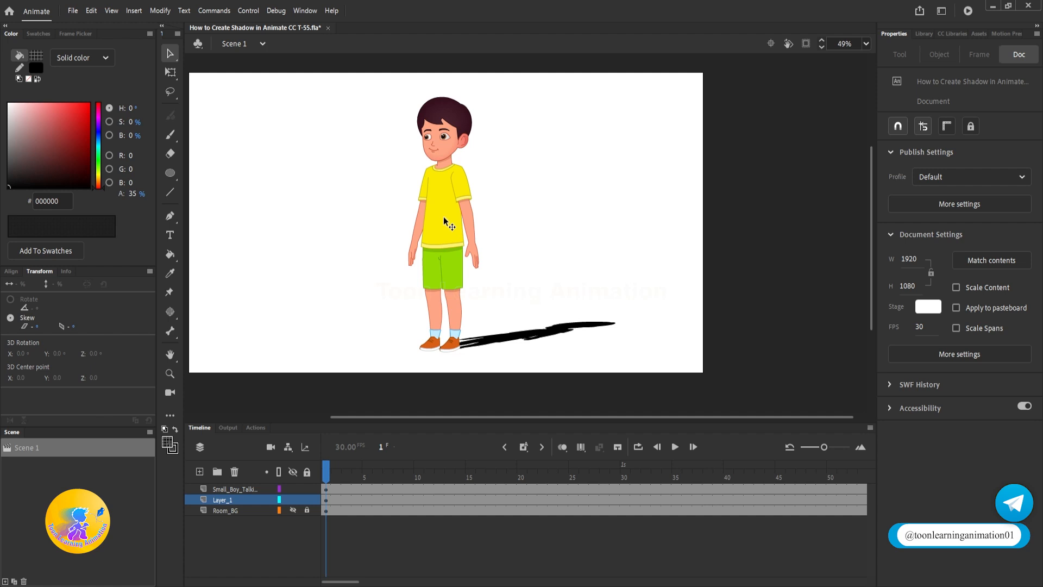
Switch the shadow's color effect to None for comparison and restore the black Tint
{"action": "left_click", "coordinate": [536, 333]}
{"action": "left_click", "coordinate": [936, 289]}
{"action": "left_click", "coordinate": [939, 305]}
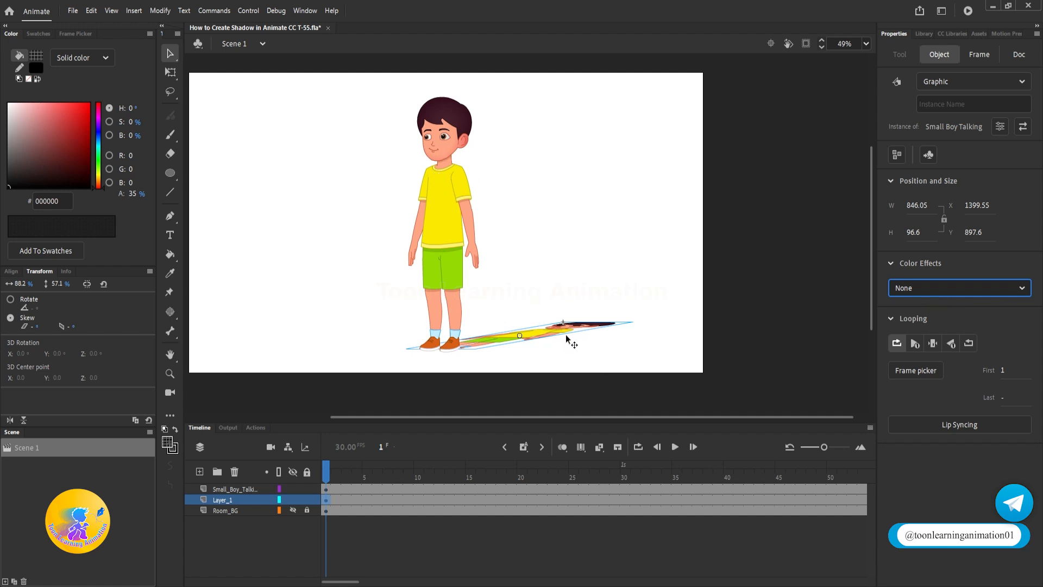
{"action": "left_click", "coordinate": [946, 288]}
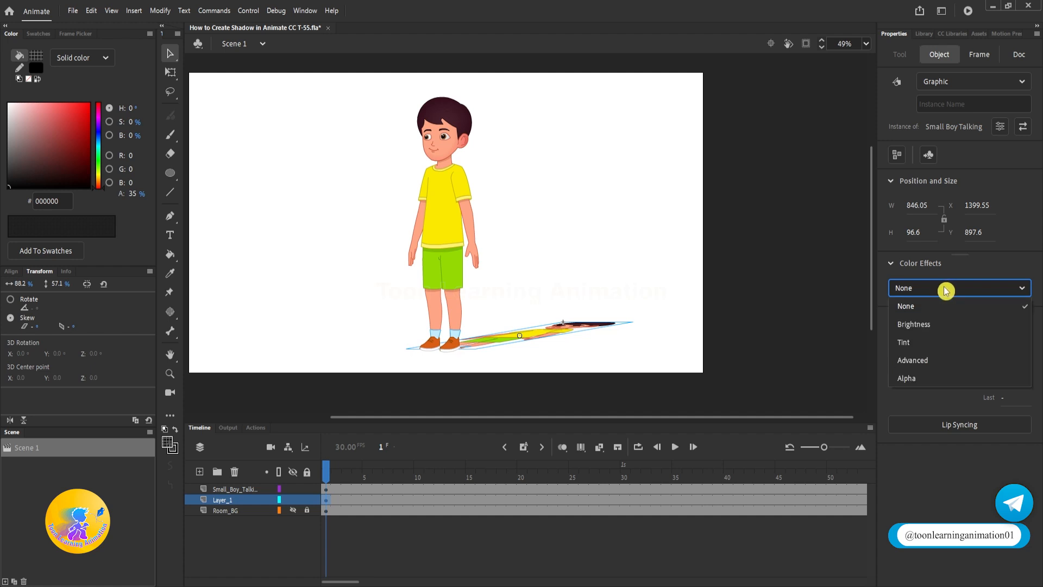
{"action": "left_click", "coordinate": [901, 343]}
{"action": "left_click", "coordinate": [693, 299]}
{"action": "mouse_move", "coordinate": [683, 283]}
{"action": "left_mouse_down"}
{"action": "mouse_move", "coordinate": [723, 294]}
{"action": "mouse_move", "coordinate": [694, 302]}
{"action": "mouse_move", "coordinate": [686, 280]}
{"action": "left_mouse_up"}
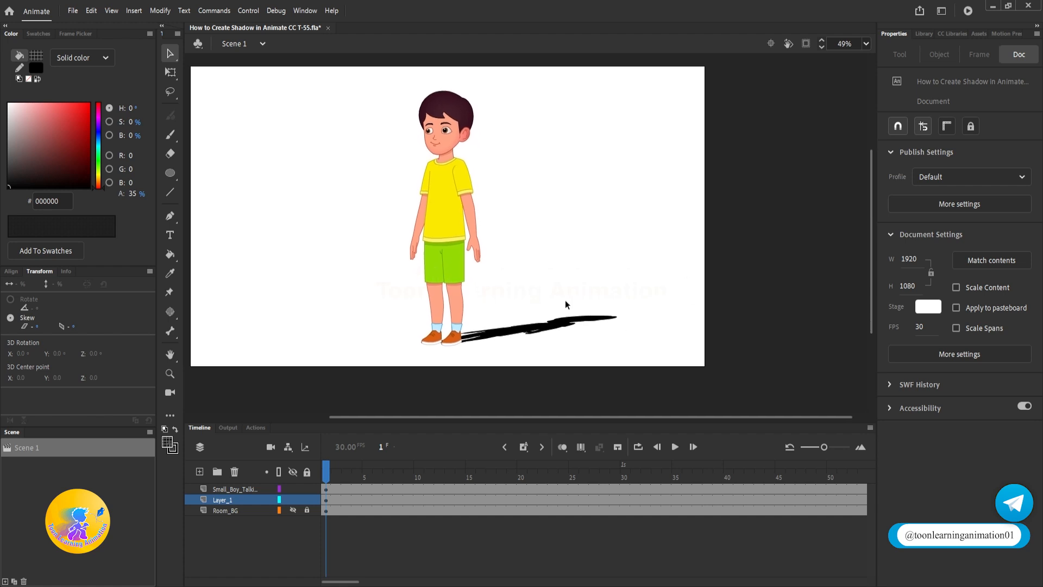
{"action": "left_click_drag", "start_coordinate": [563, 283], "coordinate": [570, 286]}
{"action": "left_click", "coordinate": [567, 326]}
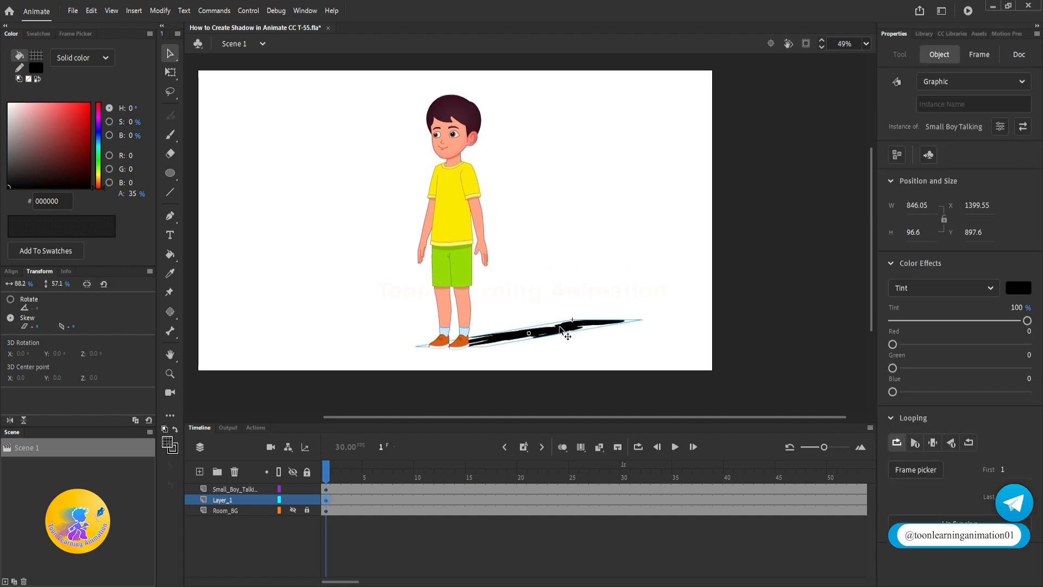
{"action": "left_click", "coordinate": [950, 289]}
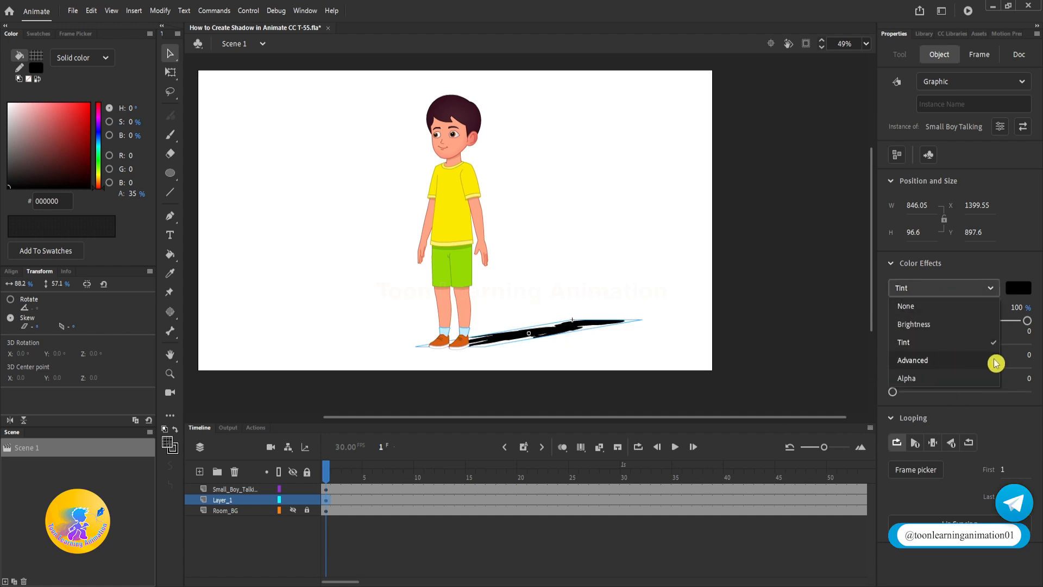
{"action": "left_click", "coordinate": [669, 307]}
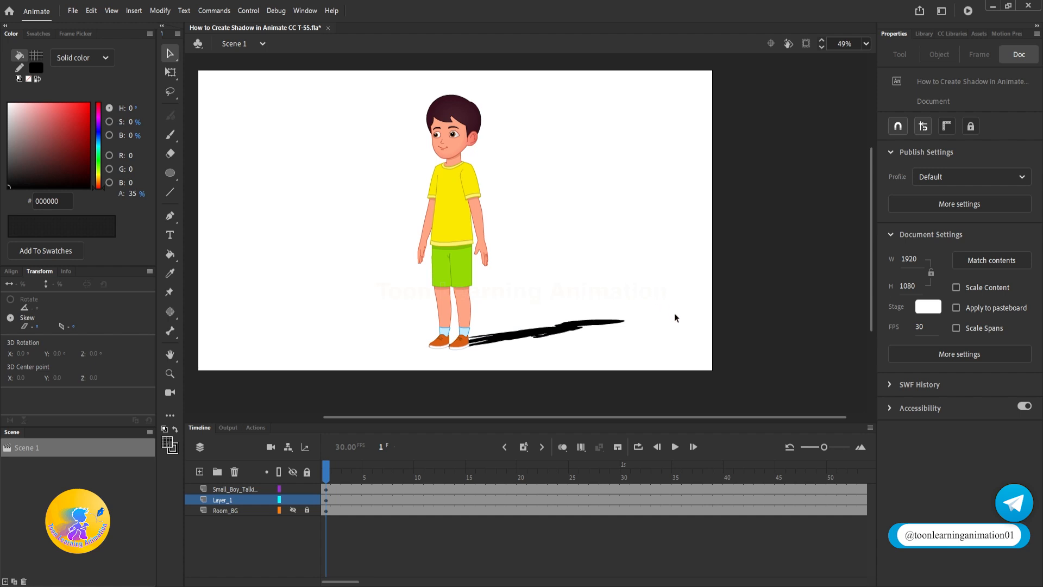
Add a new layer between the boy's layer and the shadow layer, and activate the Rectangle tool
{"action": "left_click", "coordinate": [200, 471]}
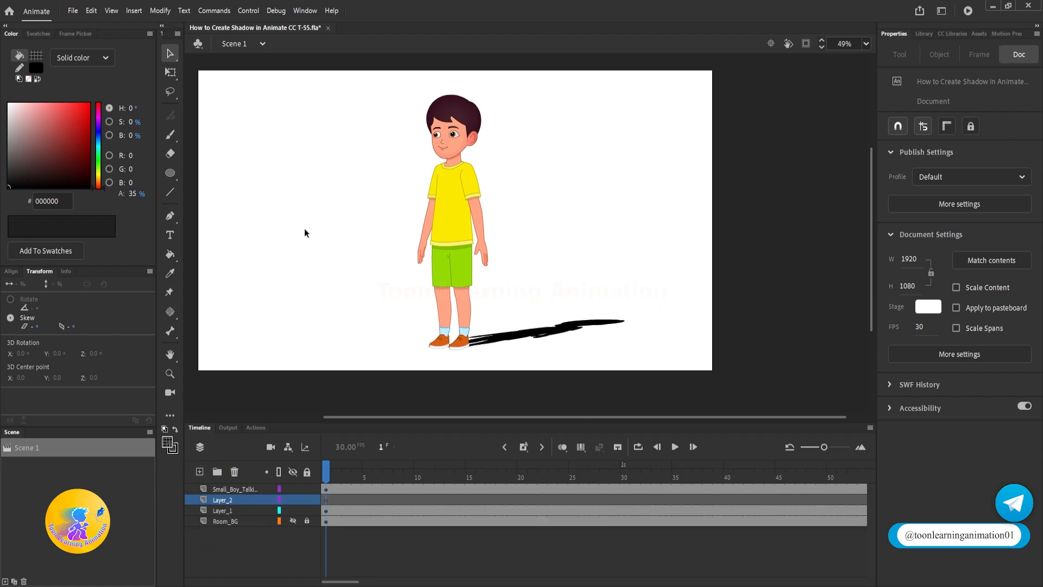
{"action": "left_click", "coordinate": [171, 173]}
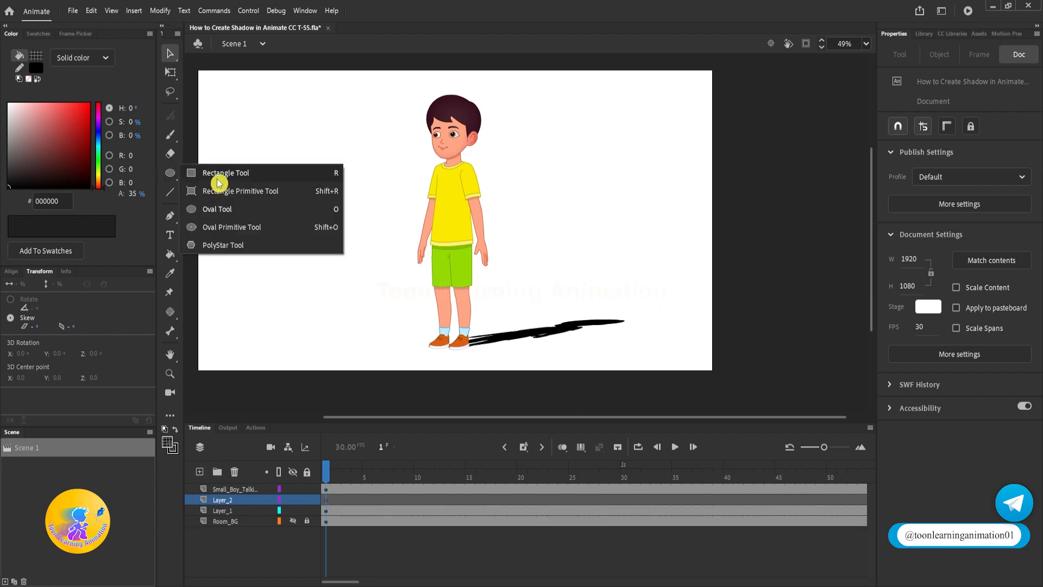
{"action": "left_click", "coordinate": [217, 170]}
{"action": "left_click_drag", "start_coordinate": [354, 199], "coordinate": [395, 212]}
Set the rectangle's fill color to white FFFFFF with 100% alpha
{"action": "left_click", "coordinate": [169, 444]}
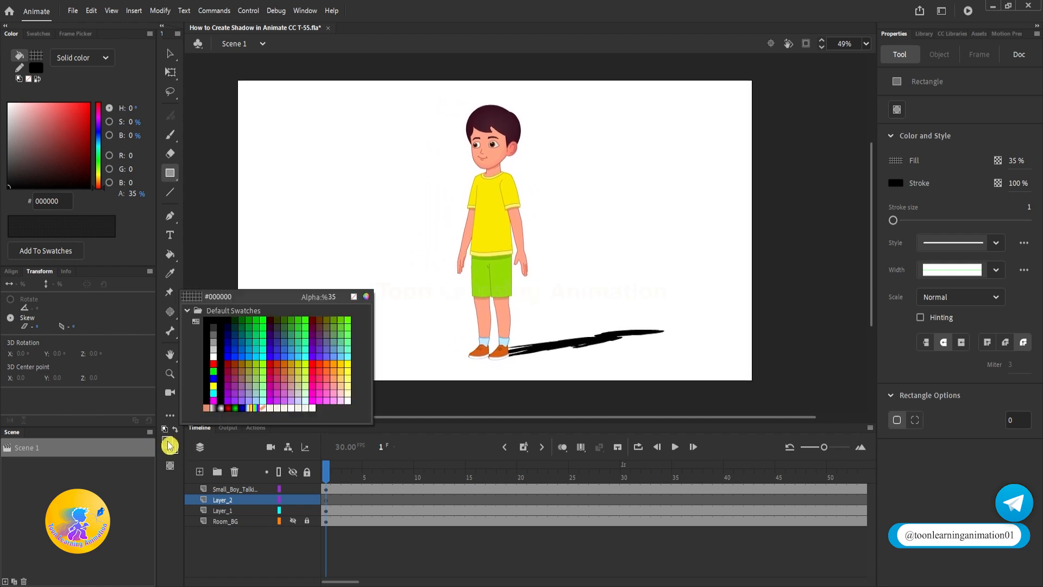
{"action": "left_click", "coordinate": [410, 170]}
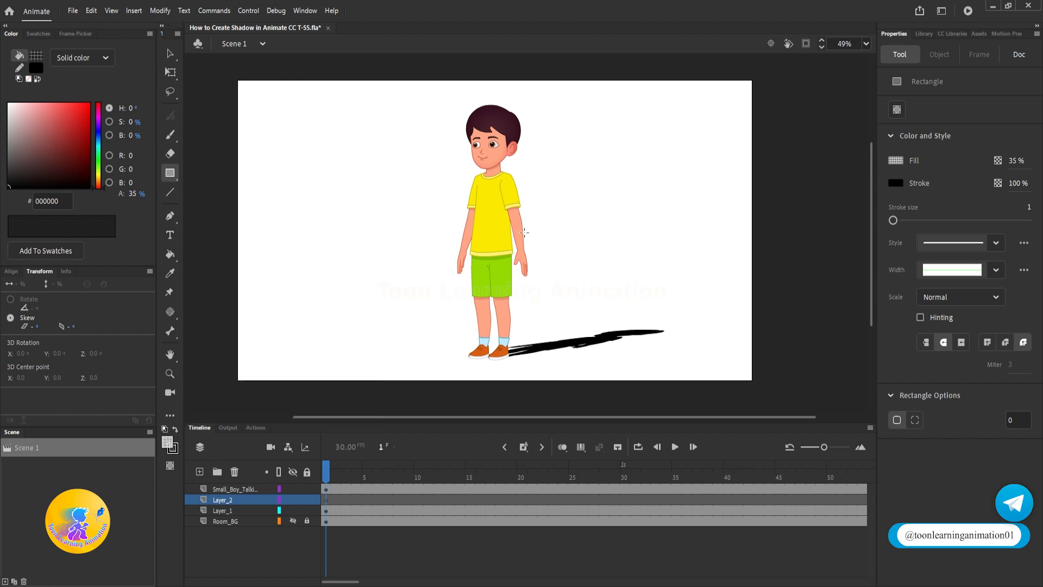
{"action": "left_click", "coordinate": [168, 442]}
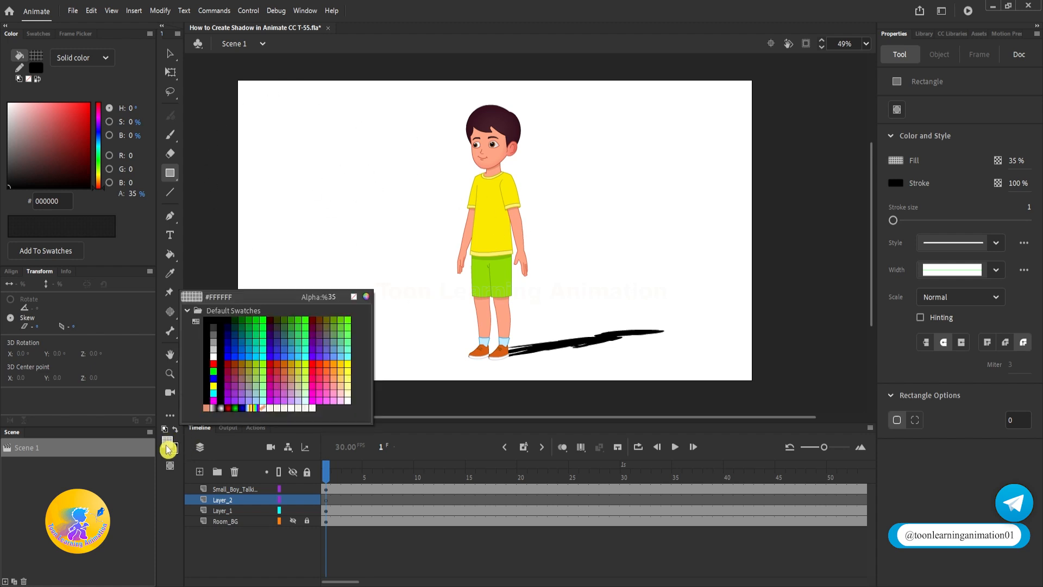
{"action": "left_click", "coordinate": [215, 354]}
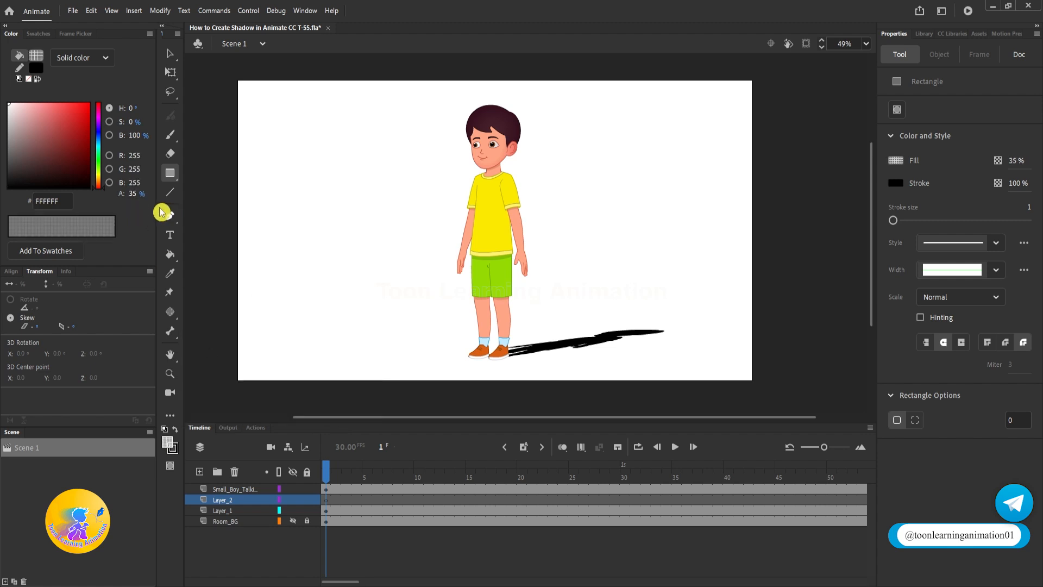
{"action": "left_click_drag", "start_coordinate": [131, 194], "coordinate": [310, 203]}
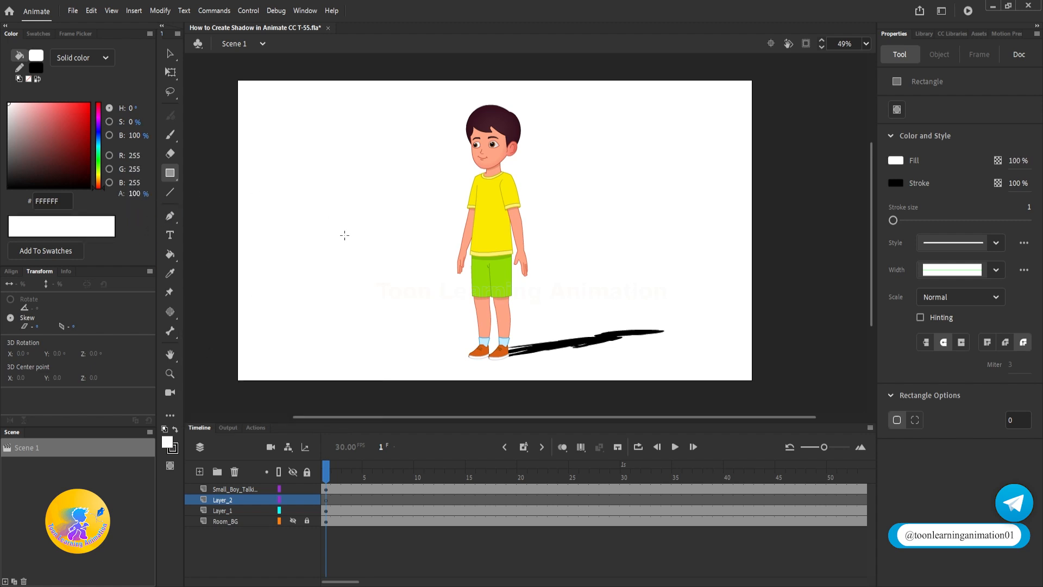
Draw a white rectangle on the new layer, covering the whole shadow and extending behind the boy's lower body
{"action": "left_click_drag", "start_coordinate": [522, 208], "coordinate": [488, 188]}
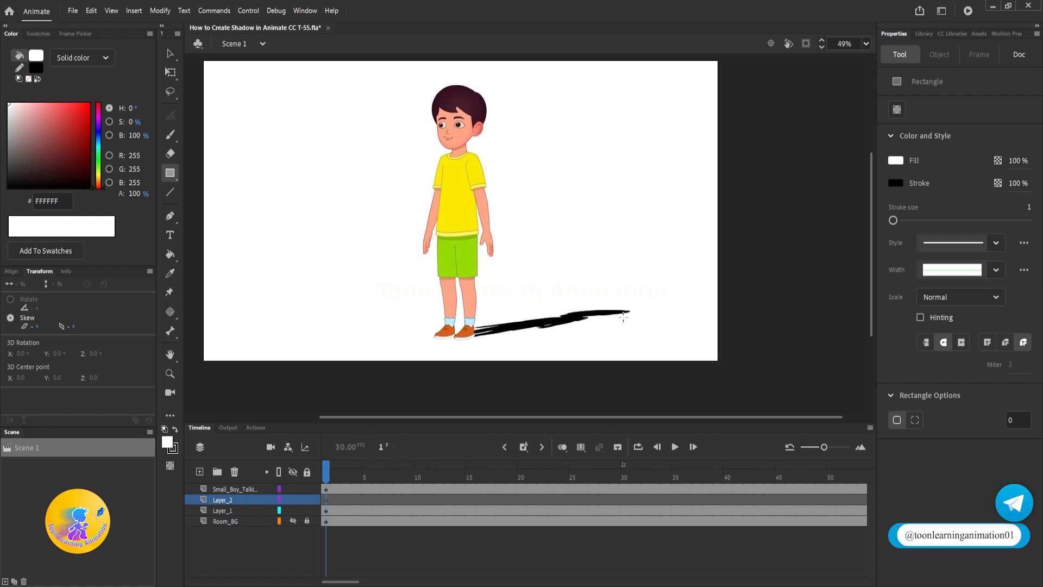
{"action": "mouse_move", "coordinate": [386, 189]}
{"action": "left_mouse_down"}
{"action": "mouse_move", "coordinate": [610, 351]}
{"action": "mouse_move", "coordinate": [682, 354]}
{"action": "left_mouse_up"}
{"action": "key", "text": "v"}
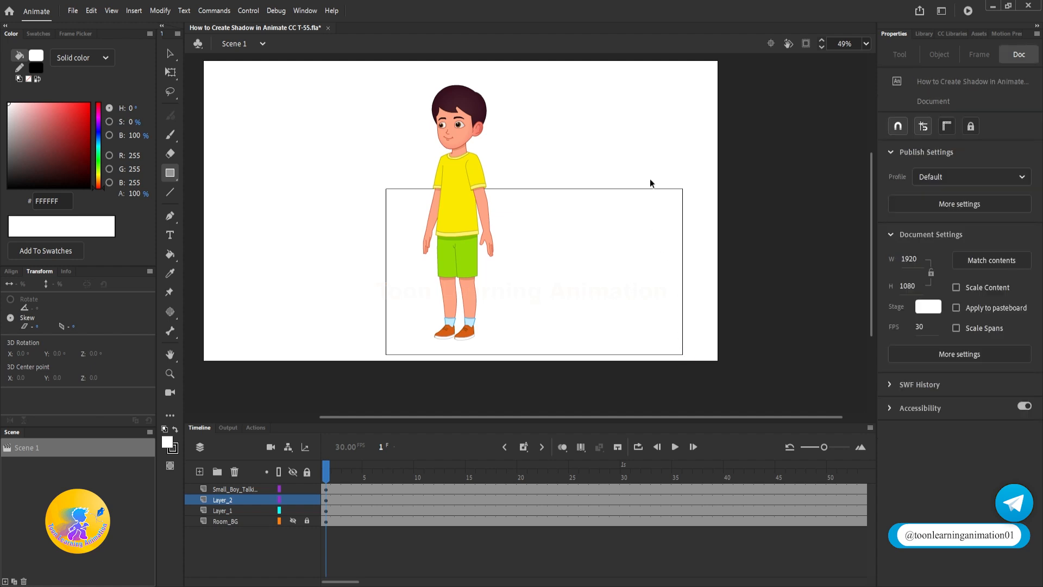
Delete the white rectangle's outline and set its fill alpha to 75% so the shadow shows through
{"action": "double_click", "coordinate": [658, 189]}
{"action": "key", "text": "Delete"}
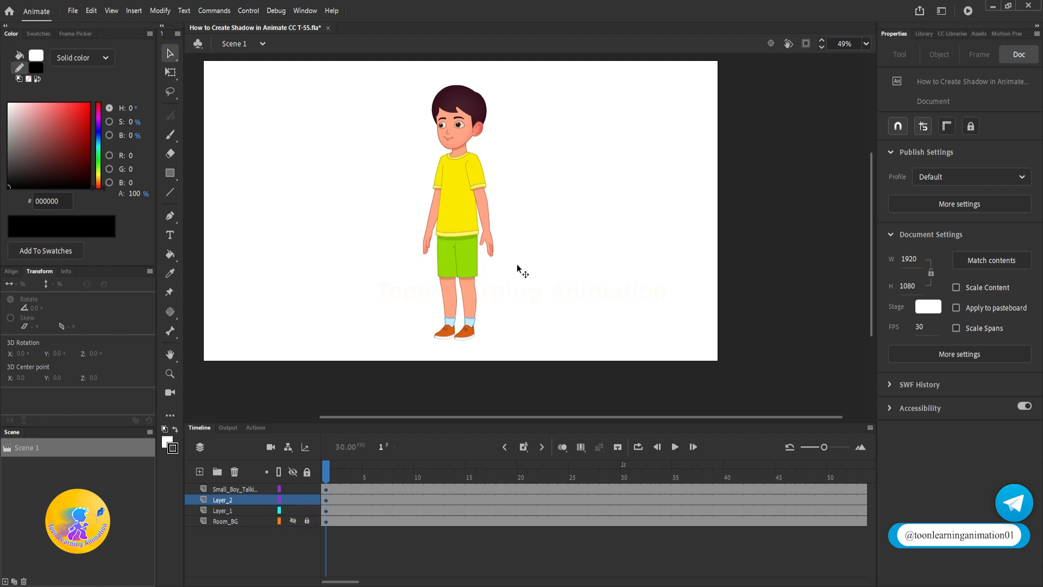
{"action": "left_click", "coordinate": [553, 266]}
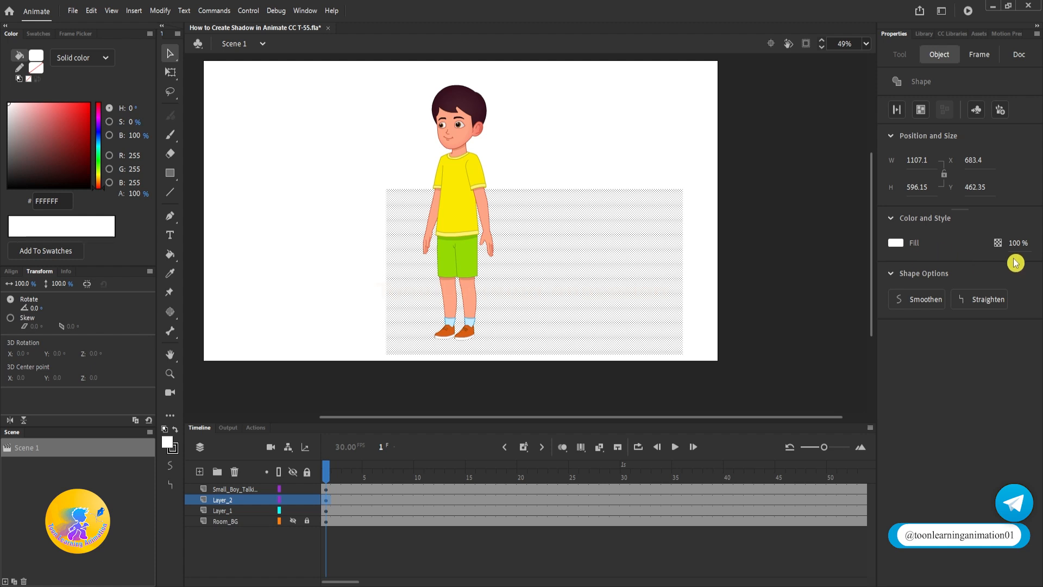
{"action": "left_click_drag", "start_coordinate": [1015, 243], "coordinate": [1003, 243]}
{"action": "key", "text": "ctrl+z"}
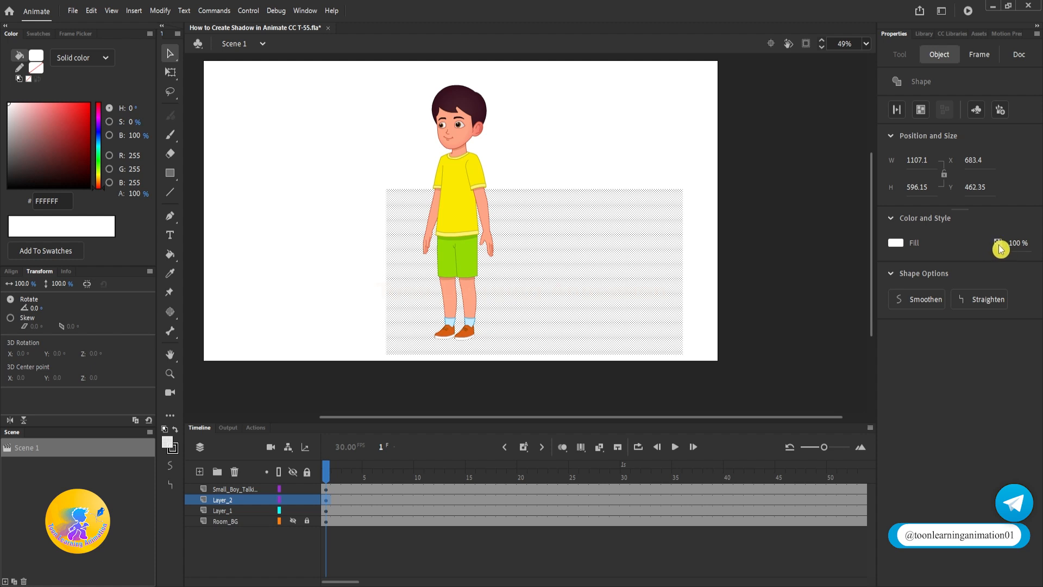
{"action": "left_click", "coordinate": [135, 194]}
{"action": "type", "text": "75"}
{"action": "key", "text": "Return"}
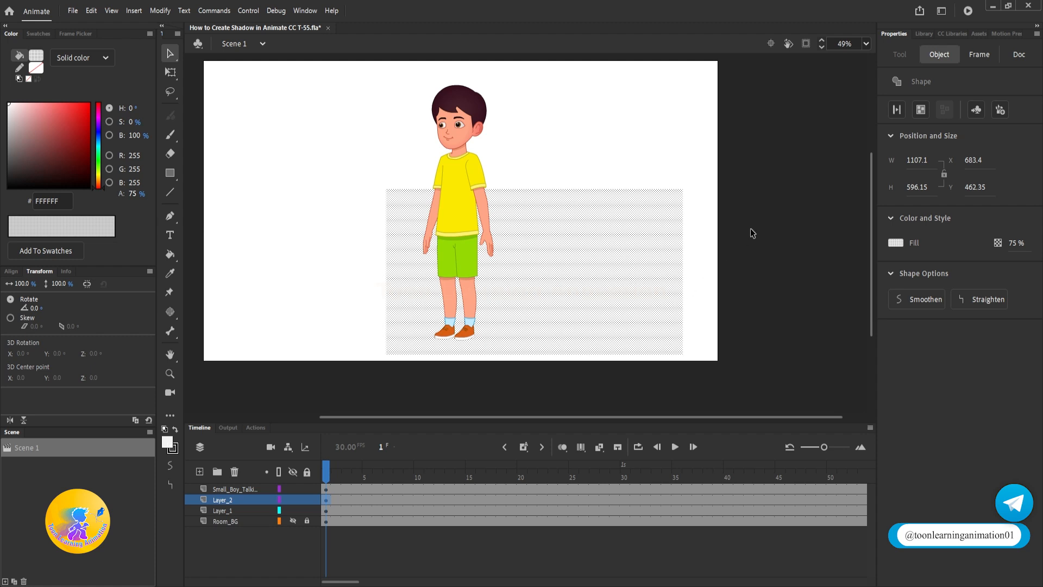
{"action": "left_click", "coordinate": [765, 209]}
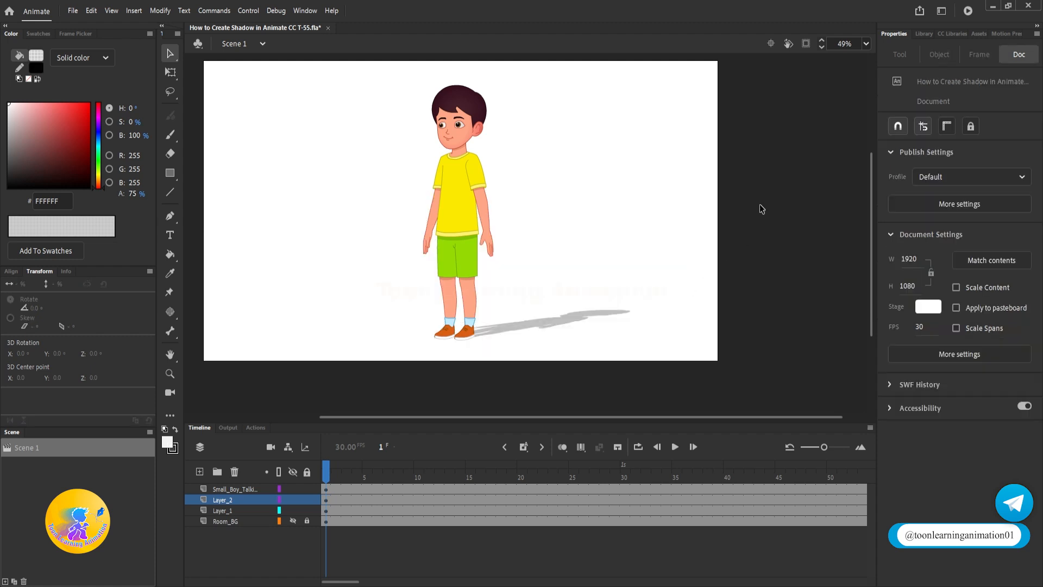
Play the animation and examine the softened ground shadow beside the boy up close
{"action": "scroll", "coordinate": [572, 340], "scroll_direction": "up", "scroll_amount": 2}
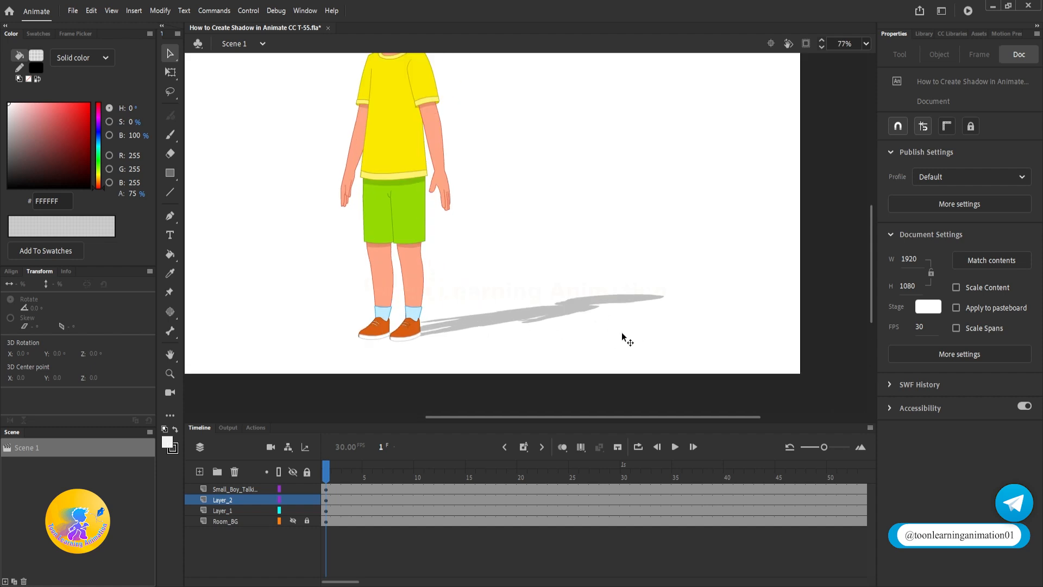
{"action": "scroll", "coordinate": [607, 331], "scroll_direction": "down", "scroll_amount": 1}
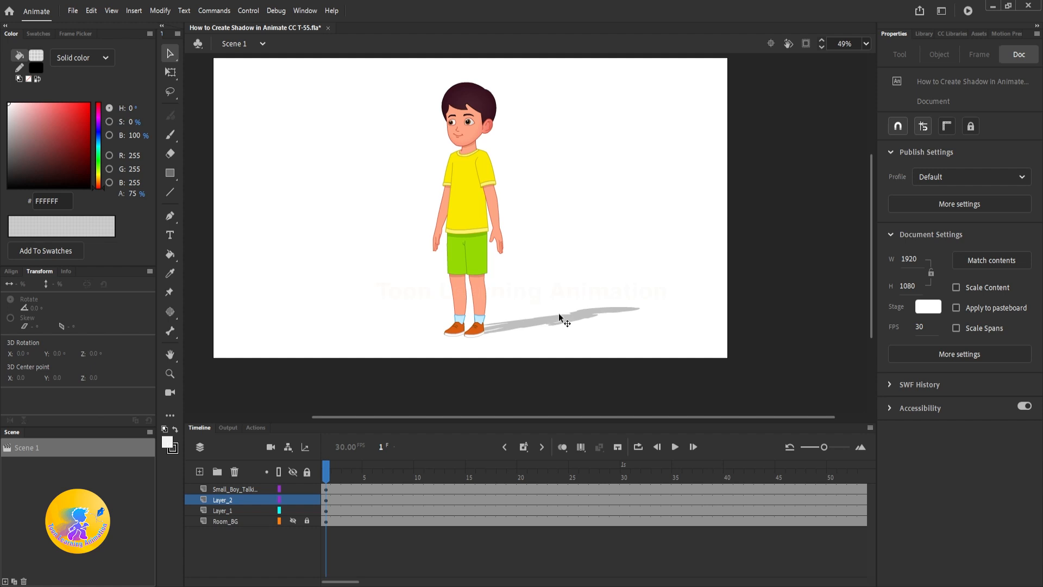
{"action": "key", "text": "Return"}
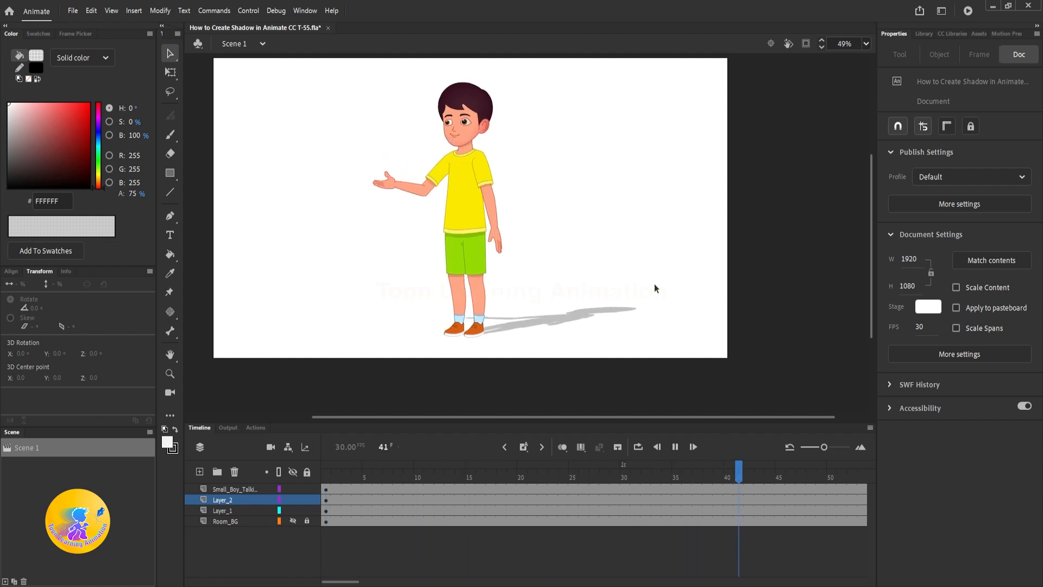
{"action": "scroll", "coordinate": [564, 326], "scroll_direction": "up", "scroll_amount": 3}
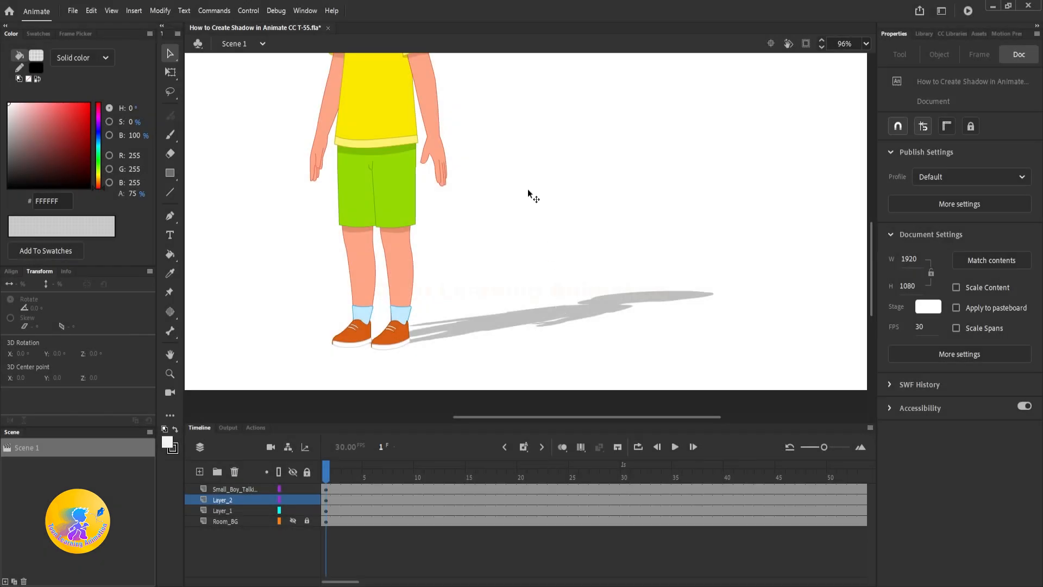
{"action": "scroll", "coordinate": [536, 252], "scroll_direction": "down", "scroll_amount": 3}
{"action": "scroll", "coordinate": [592, 312], "scroll_direction": "up", "scroll_amount": 2}
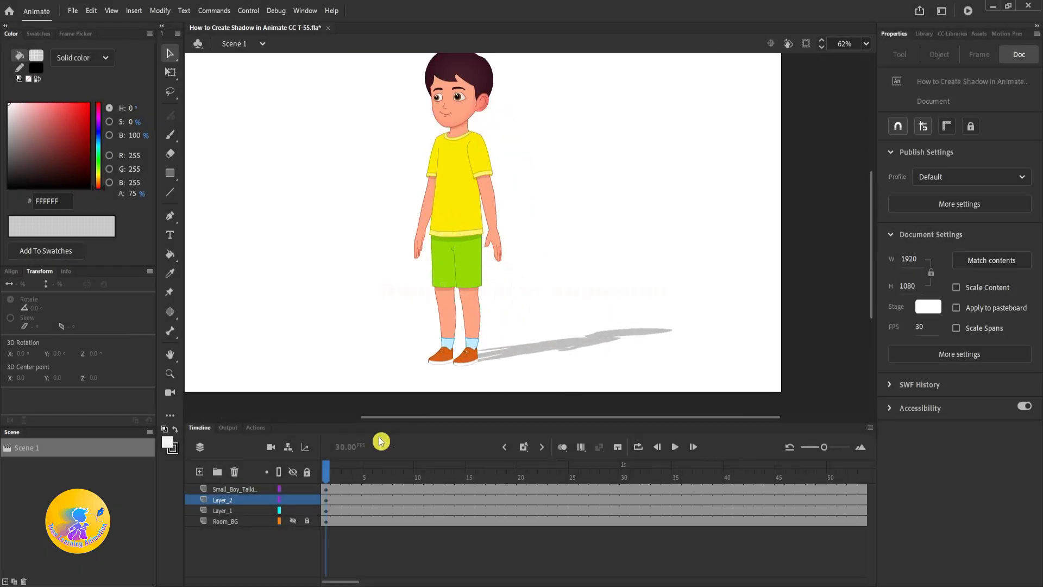
Delete the rectangle layer Layer_2 and the shadow layer Layer_1
{"action": "left_click", "coordinate": [231, 511], "text": "shift"}
{"action": "left_click", "coordinate": [234, 472]}
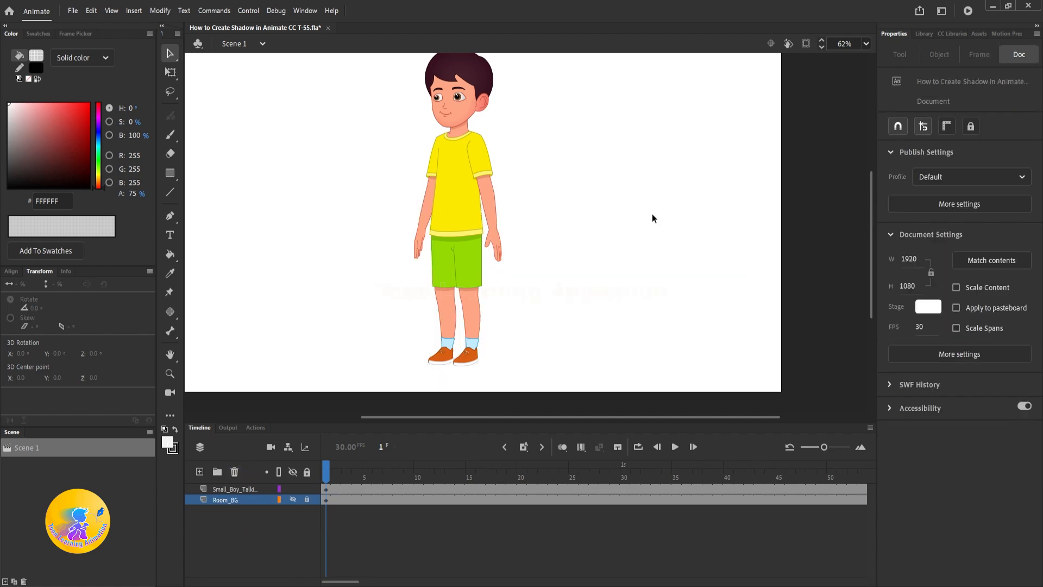
{"action": "left_click_drag", "start_coordinate": [651, 235], "coordinate": [619, 251]}
{"action": "scroll", "coordinate": [550, 165], "scroll_direction": "down", "scroll_amount": 2}
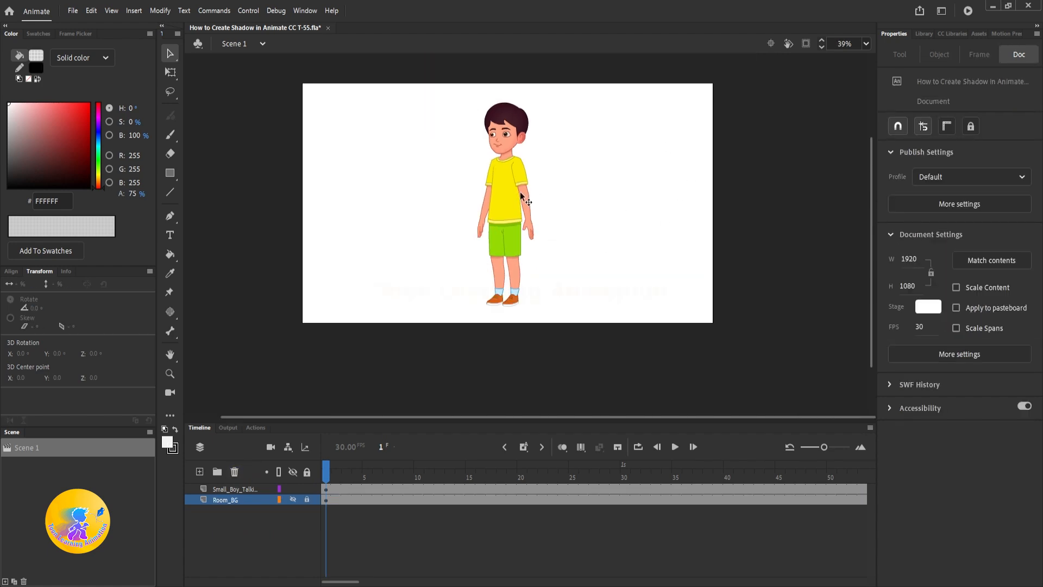
Select the boy on the stage and change his instance type to Movie Clip
{"action": "scroll", "coordinate": [523, 191], "scroll_direction": "up", "scroll_amount": 2}
{"action": "left_click", "coordinate": [494, 181]}
{"action": "left_click_drag", "start_coordinate": [597, 183], "coordinate": [531, 205]}
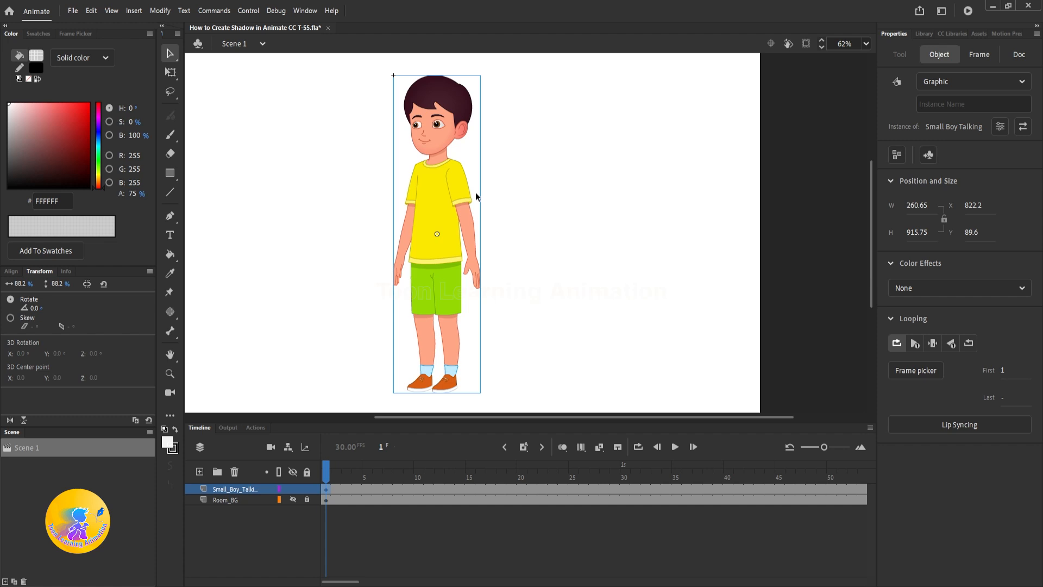
{"action": "left_click", "coordinate": [974, 84]}
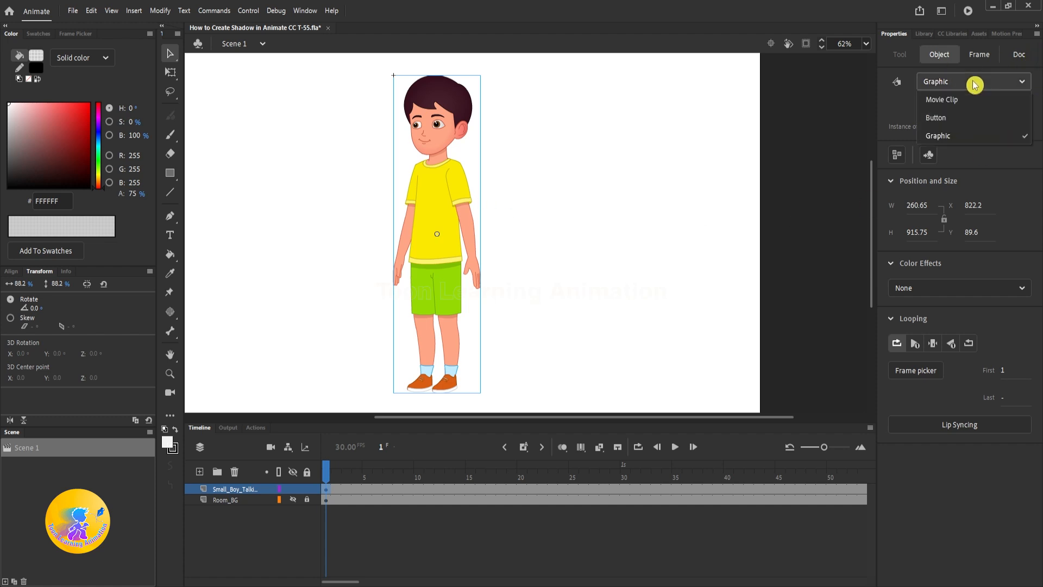
{"action": "left_click", "coordinate": [952, 101]}
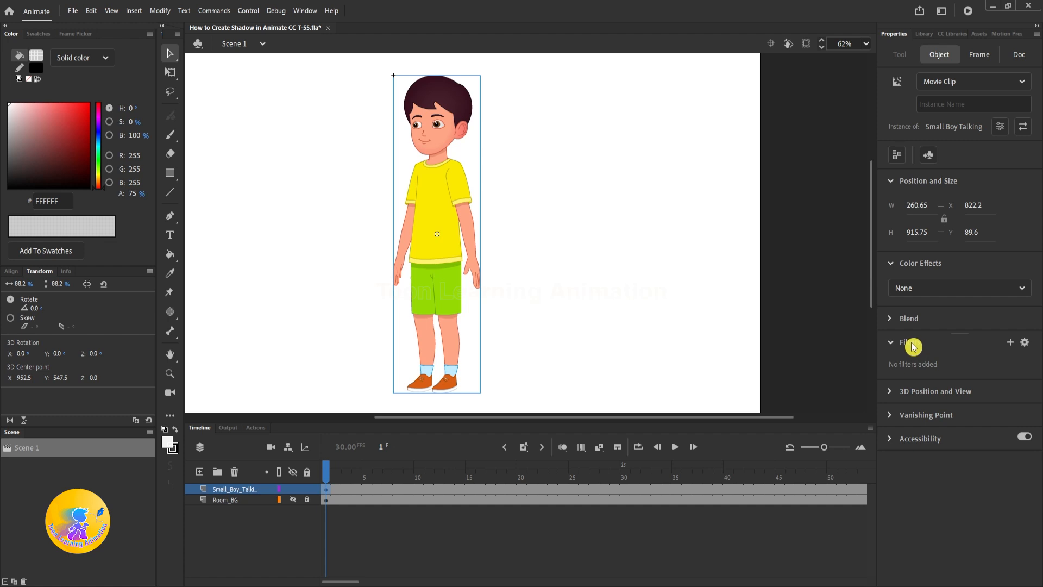
Add a Drop Shadow filter to the boy and inspect the shadow around his outline
{"action": "left_click", "coordinate": [1012, 343]}
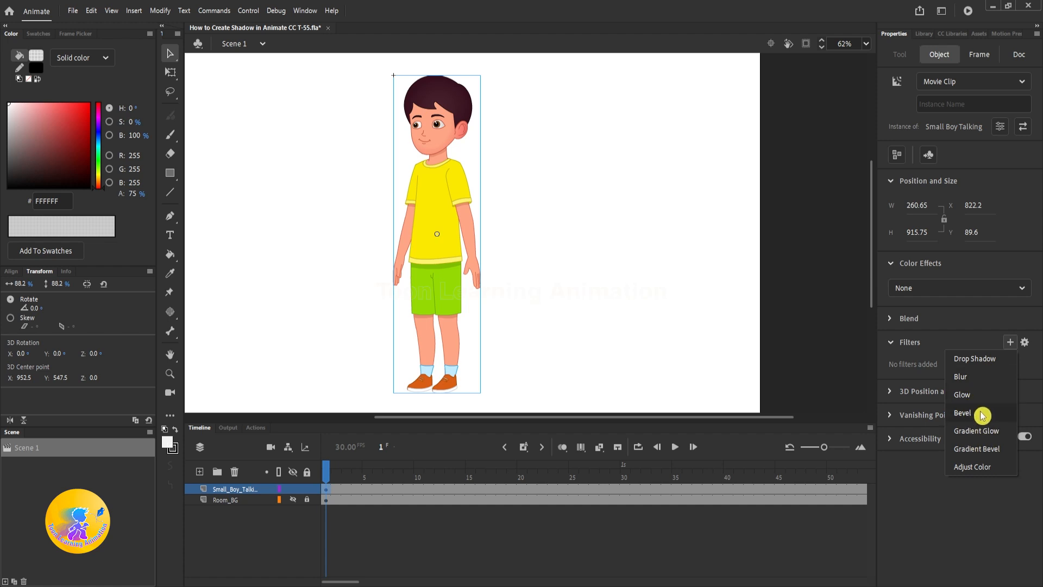
{"action": "left_click", "coordinate": [973, 360]}
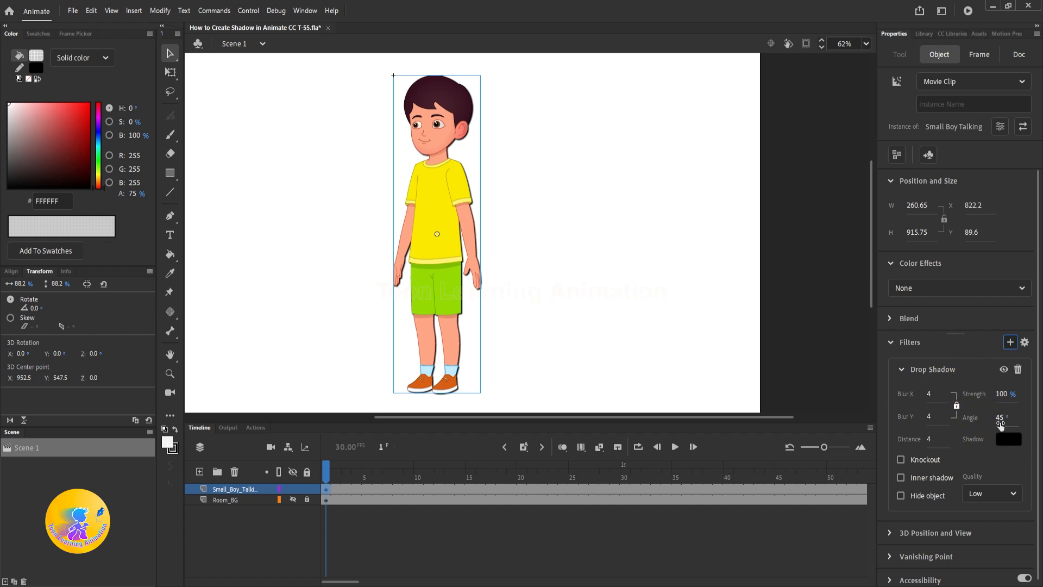
{"action": "scroll", "coordinate": [493, 174], "scroll_direction": "up", "scroll_amount": 10}
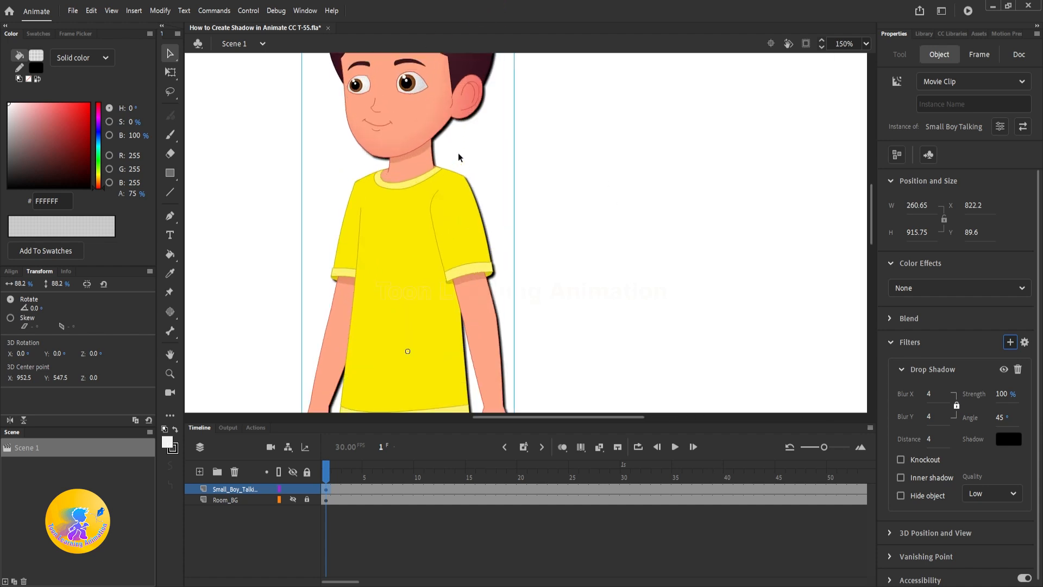
{"action": "scroll", "coordinate": [455, 229], "scroll_direction": "down", "scroll_amount": 6}
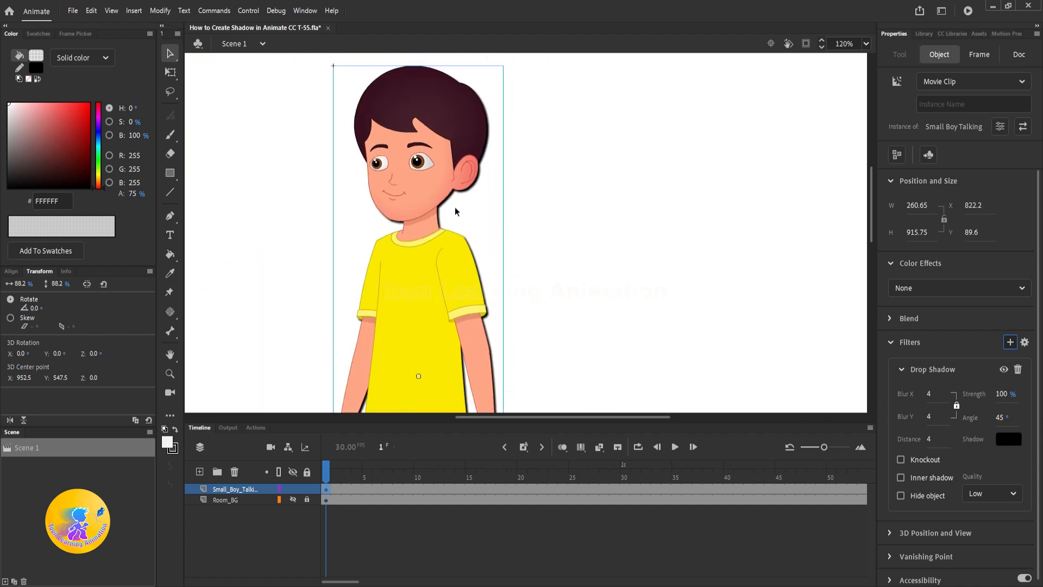
{"action": "scroll", "coordinate": [485, 269], "scroll_direction": "down", "scroll_amount": 2}
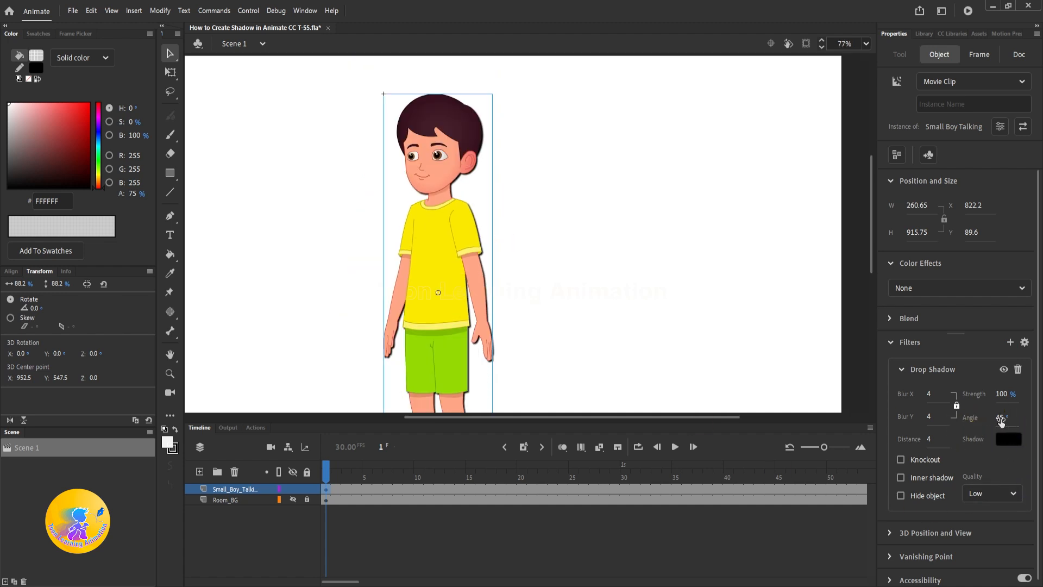
Set the Drop Shadow's angle to 360° and its distance to 167
{"action": "left_click_drag", "start_coordinate": [1005, 418], "coordinate": [1033, 416]}
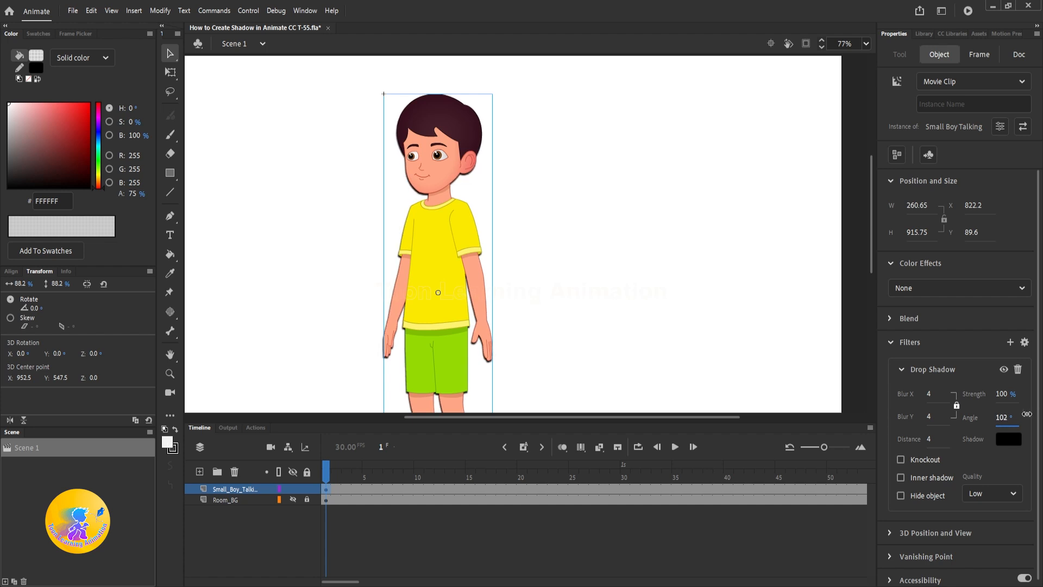
{"action": "left_click", "coordinate": [1003, 417]}
{"action": "type", "text": "300"}
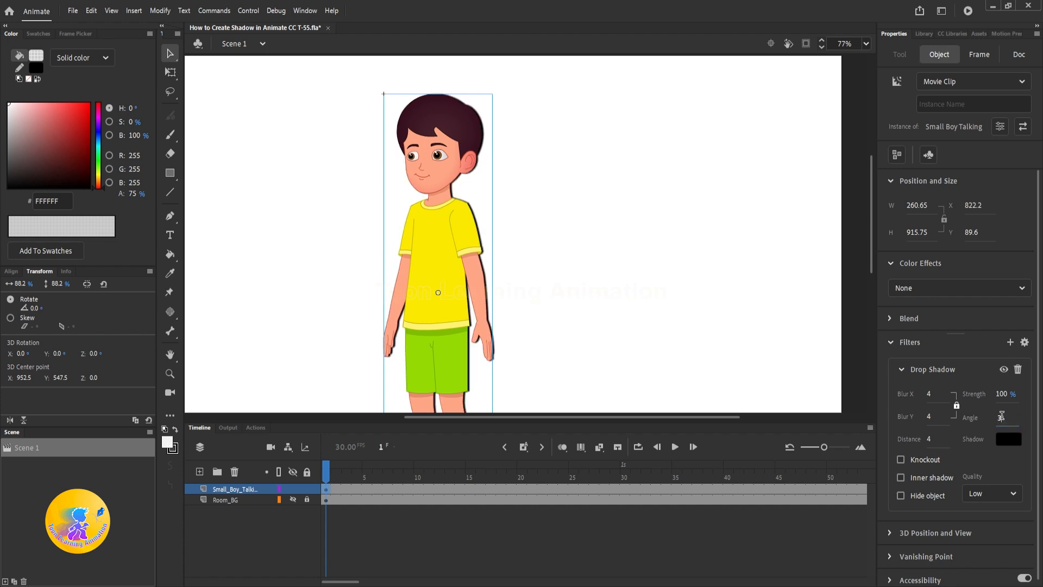
{"action": "key", "text": "Return"}
{"action": "scroll", "coordinate": [574, 252], "scroll_direction": "down", "scroll_amount": 1}
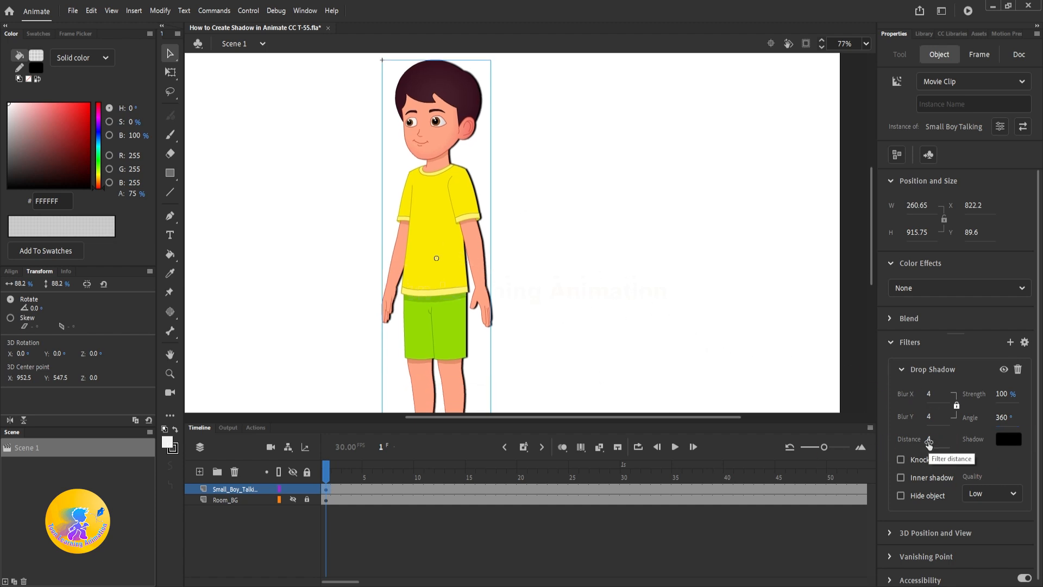
{"action": "left_click_drag", "start_coordinate": [929, 443], "coordinate": [952, 435]}
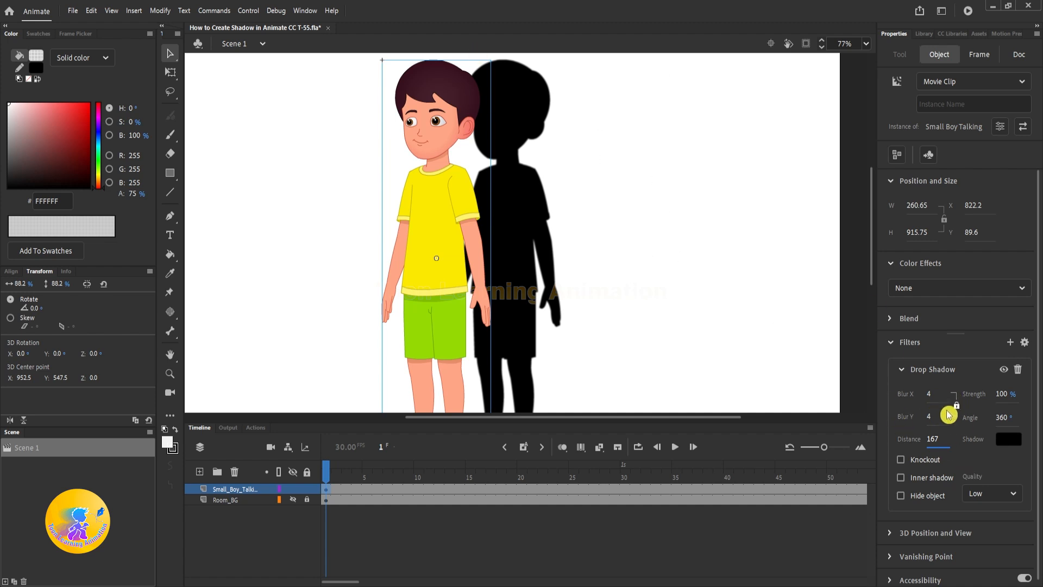
Try a stronger Drop Shadow blur of 21 while inspecting the shadow's edges, and reset the blur to 4
{"action": "scroll", "coordinate": [560, 127], "scroll_direction": "up", "scroll_amount": 10}
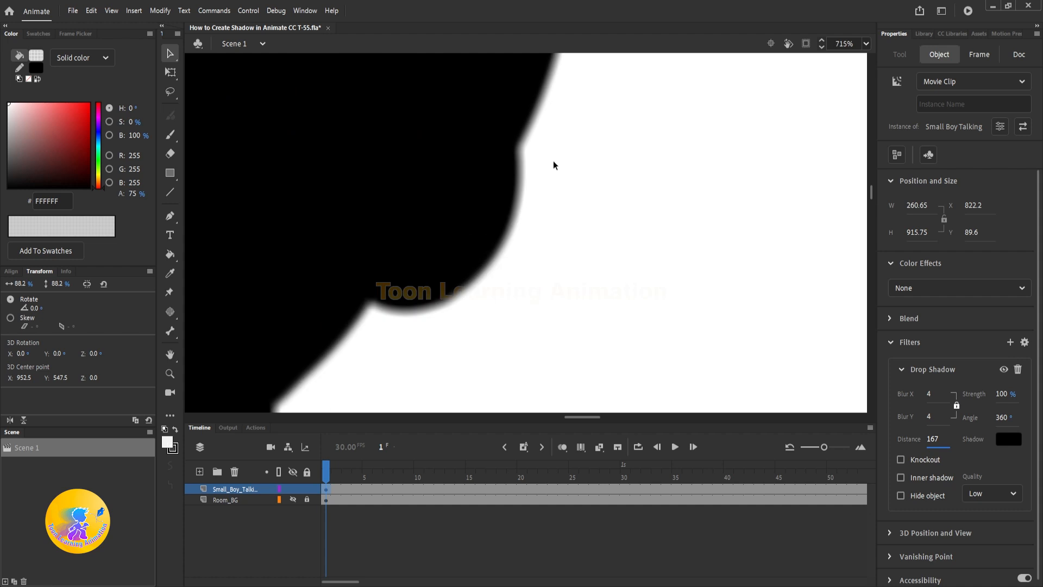
{"action": "scroll", "coordinate": [639, 228], "scroll_direction": "down", "scroll_amount": 3}
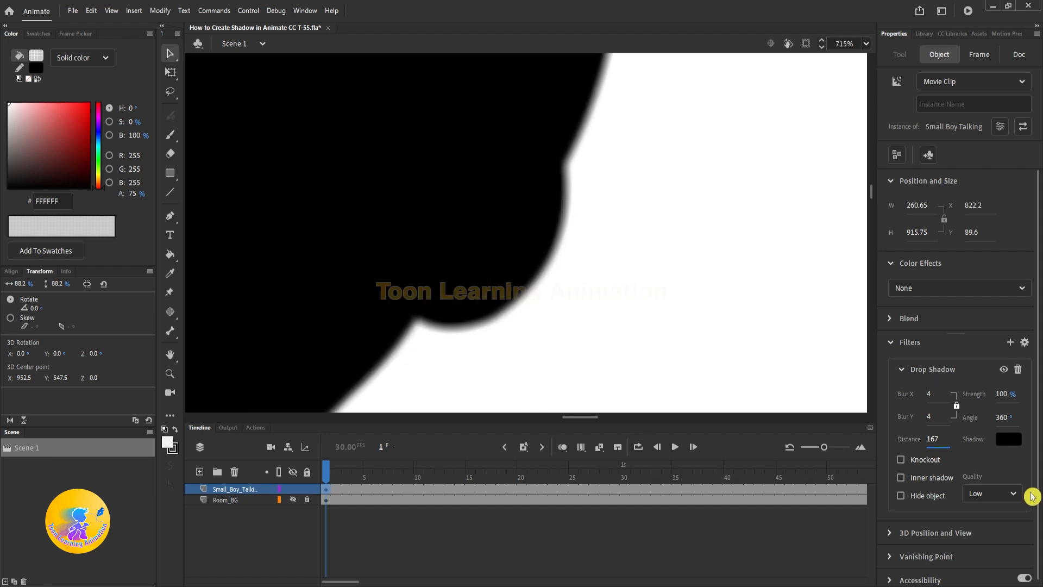
{"action": "left_click_drag", "start_coordinate": [931, 395], "coordinate": [943, 397]}
{"action": "scroll", "coordinate": [530, 251], "scroll_direction": "down", "scroll_amount": 5}
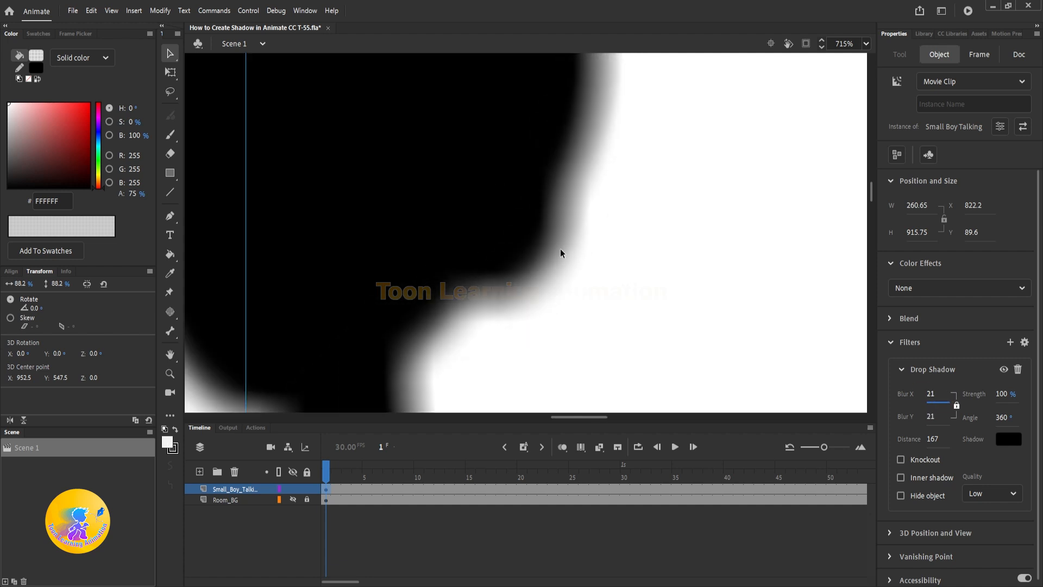
{"action": "scroll", "coordinate": [531, 245], "scroll_direction": "down", "scroll_amount": 3}
{"action": "scroll", "coordinate": [548, 281], "scroll_direction": "up", "scroll_amount": 3}
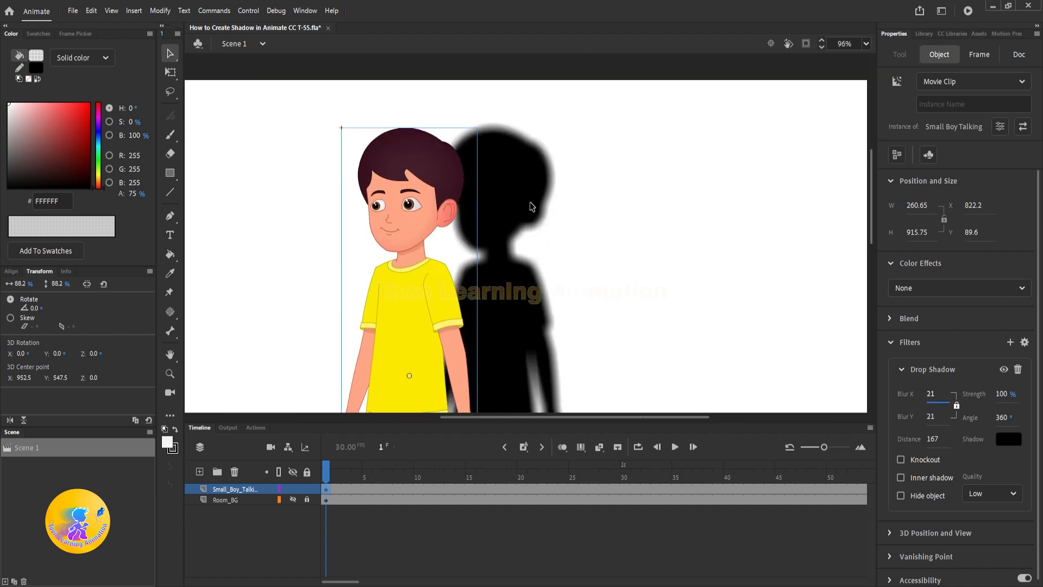
{"action": "left_click_drag", "start_coordinate": [928, 398], "coordinate": [976, 401]}
{"action": "left_click", "coordinate": [931, 395]}
{"action": "type", "text": "4"}
{"action": "key", "text": "Return"}
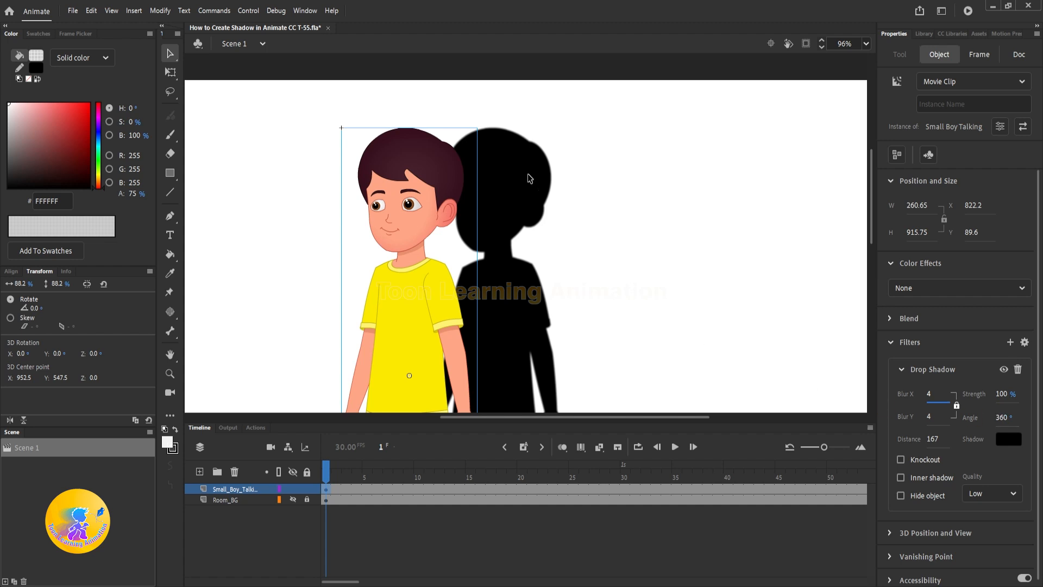
Lower the Drop Shadow's strength to 35%
{"action": "left_click_drag", "start_coordinate": [633, 229], "coordinate": [648, 189]}
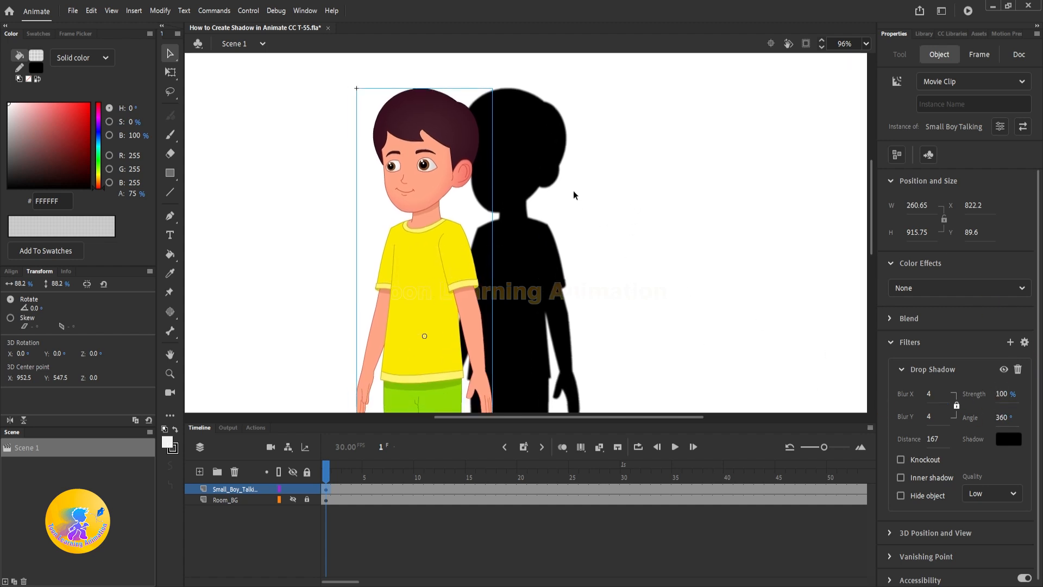
{"action": "left_click_drag", "start_coordinate": [1003, 395], "coordinate": [990, 399]}
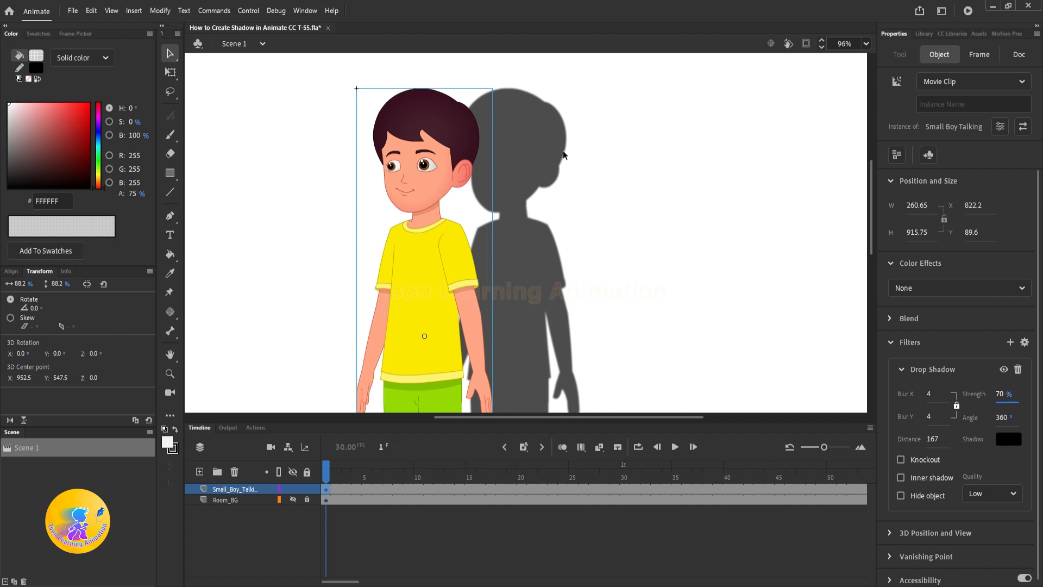
{"action": "left_click", "coordinate": [1000, 394]}
{"action": "type", "text": "30"}
{"action": "key", "text": "Return"}
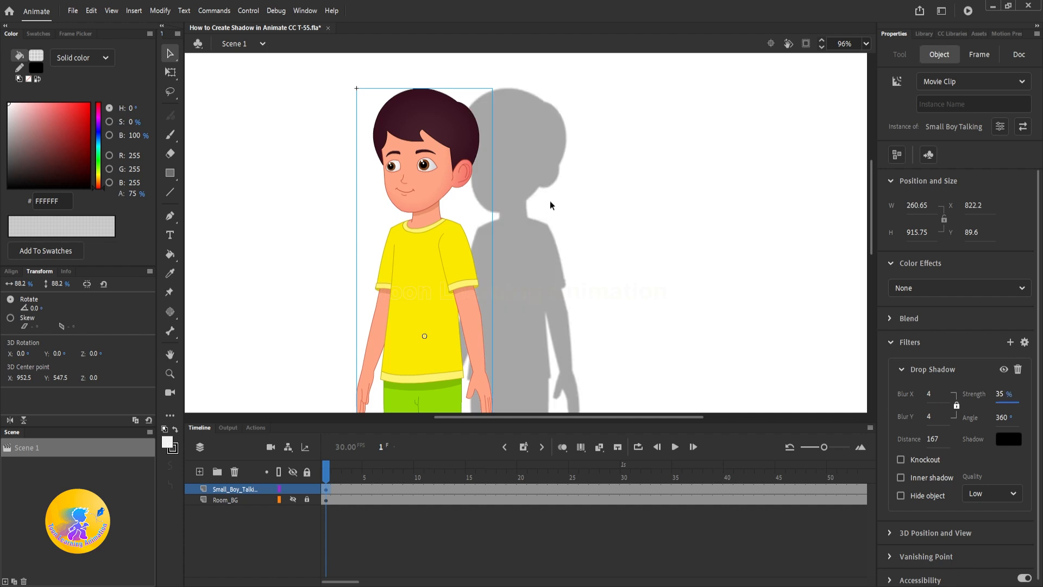
View the whole boy with his drop shadow and play the timeline to check the Movie Clip's motion
{"action": "scroll", "coordinate": [526, 219], "scroll_direction": "down", "scroll_amount": 4}
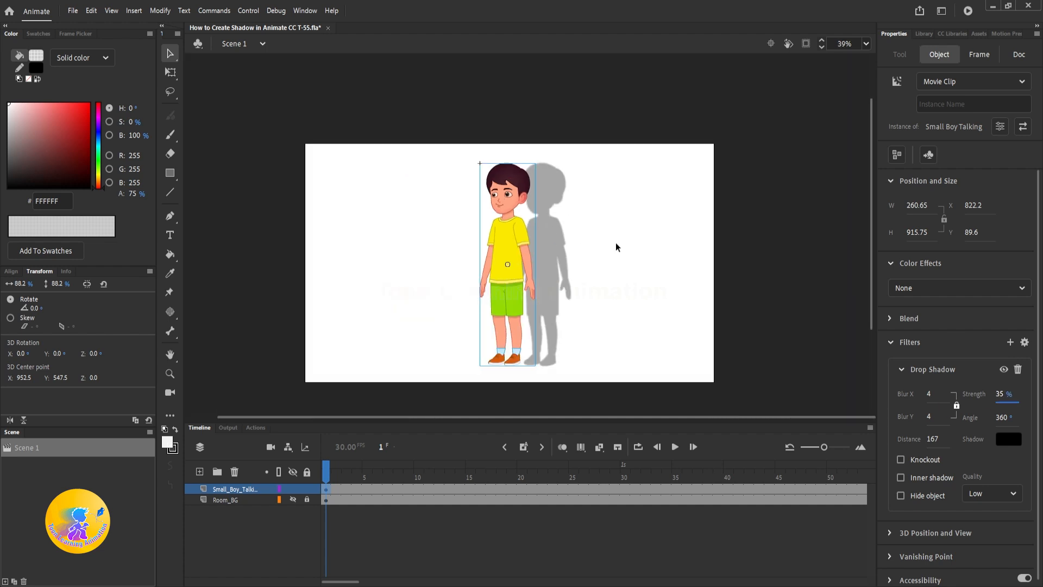
{"action": "scroll", "coordinate": [576, 241], "scroll_direction": "up", "scroll_amount": 2}
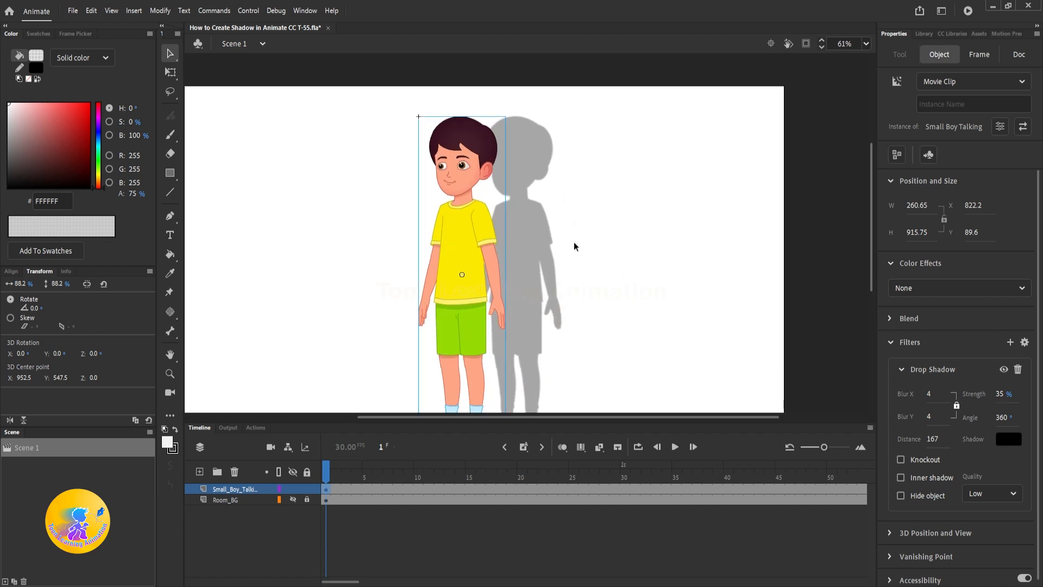
{"action": "left_click", "coordinate": [574, 246]}
{"action": "key", "text": "Return"}
{"action": "key", "text": "Return"}
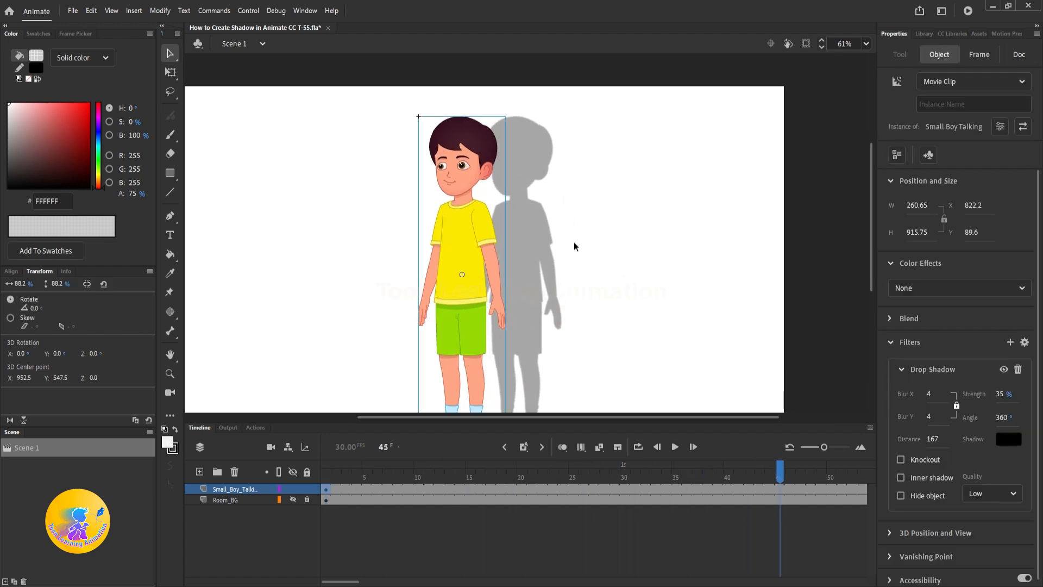
Replay the timeline to check the Movie Clip's motion, and change the boy's instance type to Graphic
{"action": "key", "text": "Return"}
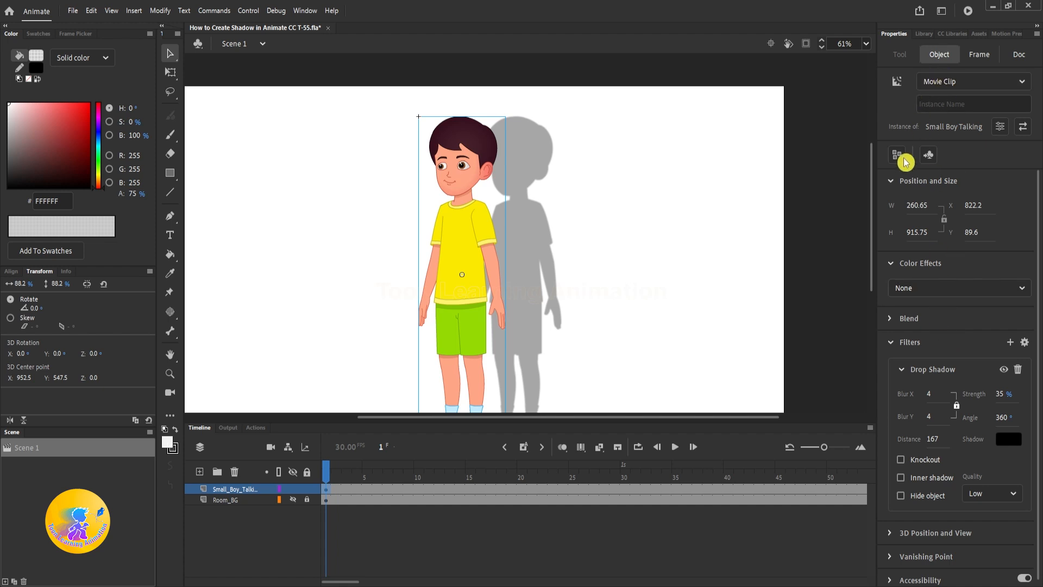
{"action": "key", "text": "Return"}
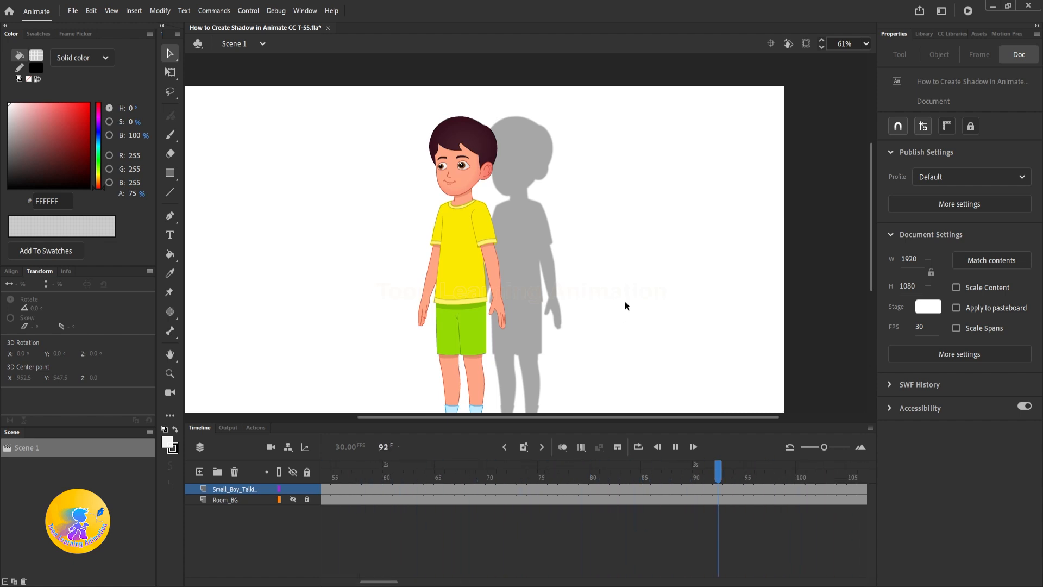
{"action": "left_click", "coordinate": [459, 234]}
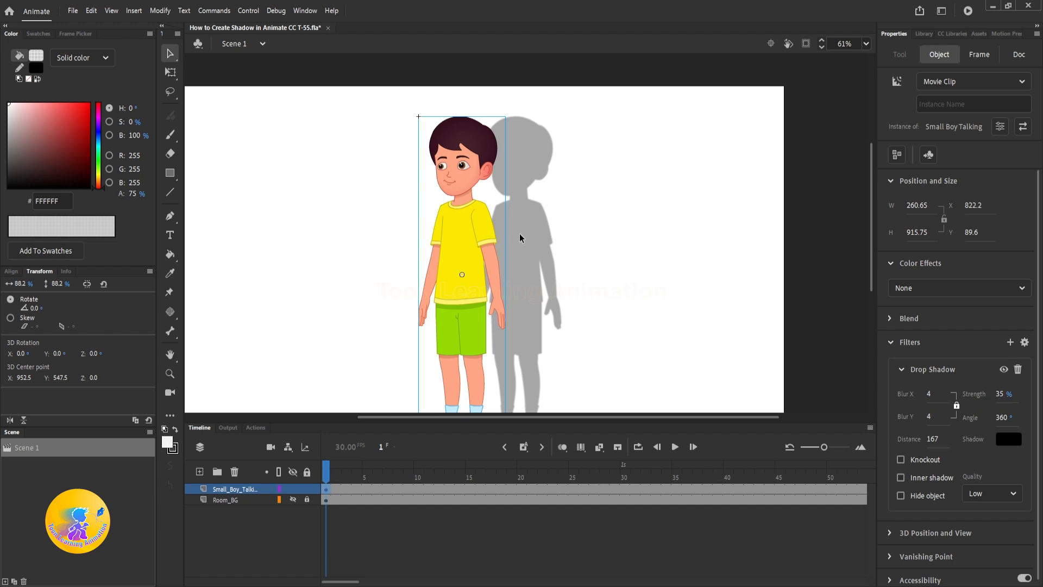
{"action": "left_click", "coordinate": [1017, 80]}
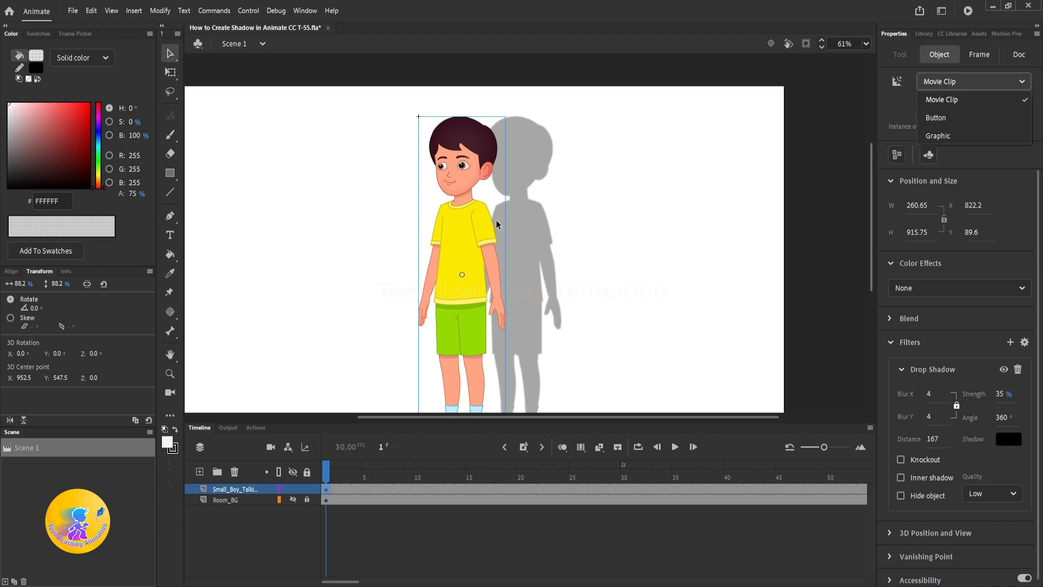
{"action": "left_click", "coordinate": [950, 136]}
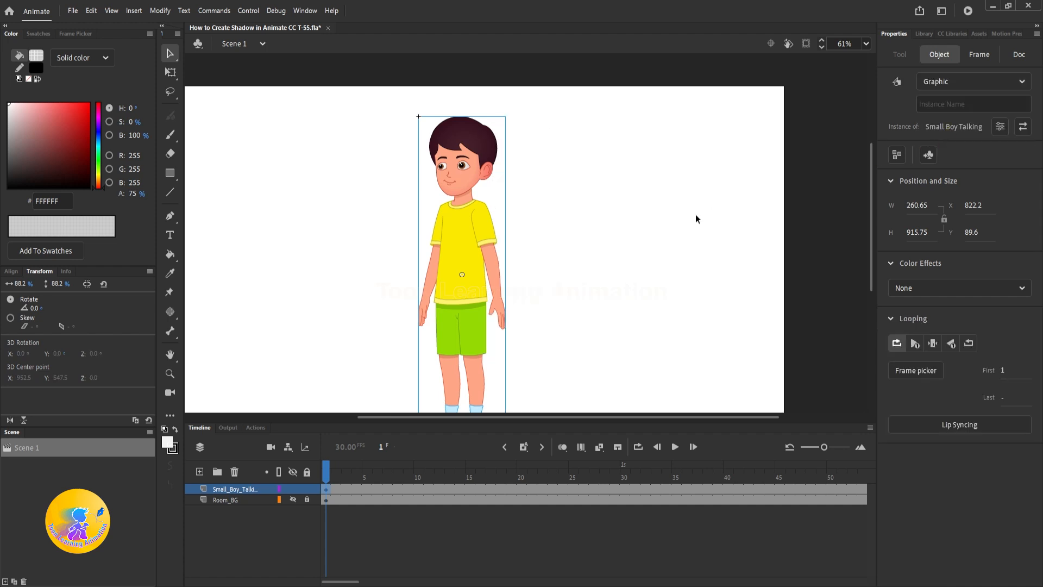
Play the timeline to check the boy's motion as a Graphic, and return to frame 1 with the boy selected
{"action": "left_click", "coordinate": [540, 210]}
{"action": "key", "text": "Return"}
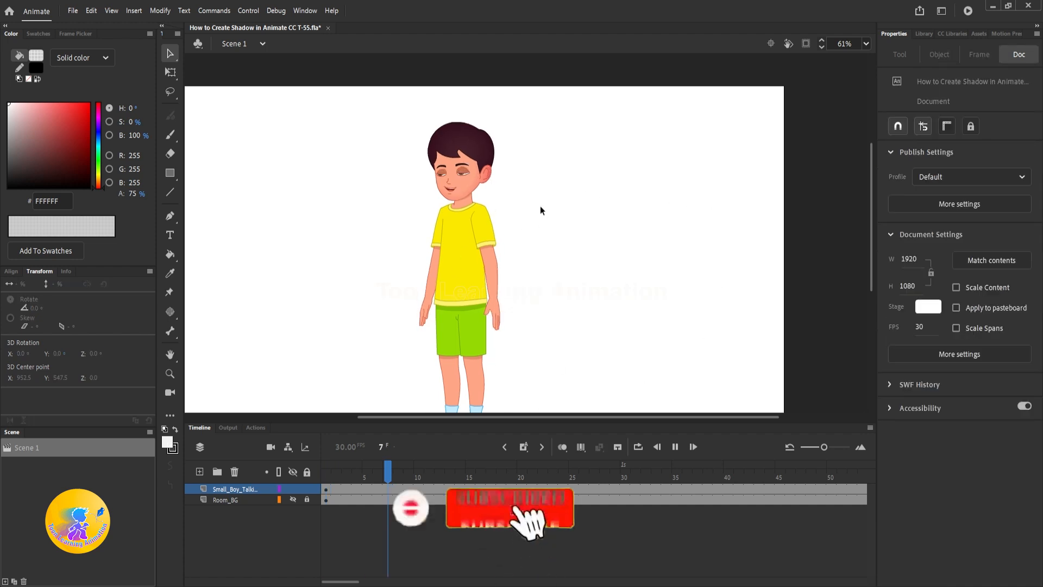
{"action": "left_click", "coordinate": [485, 284]}
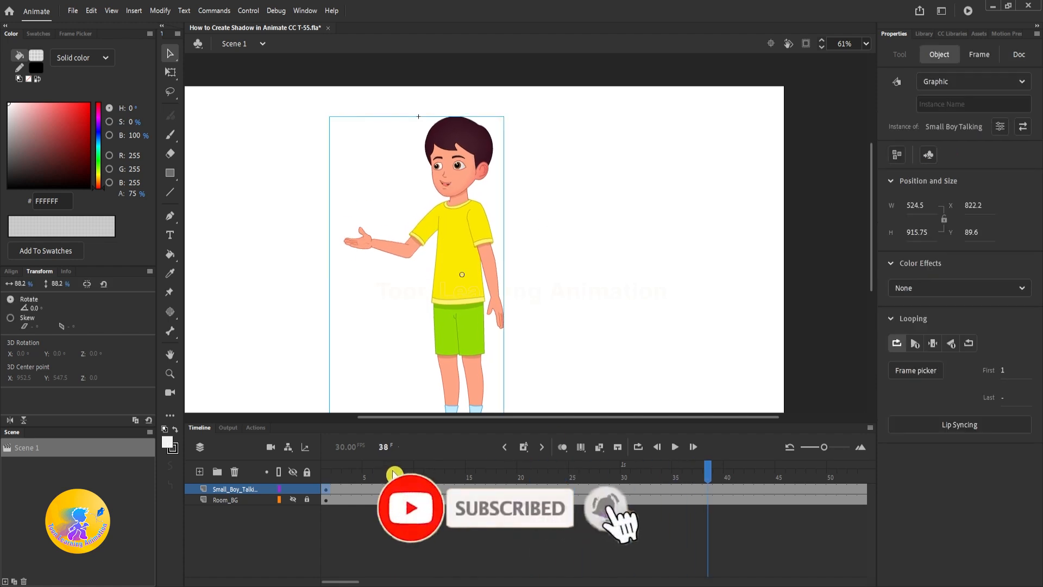
{"action": "key", "text": "Return"}
{"action": "left_click", "coordinate": [484, 282]}
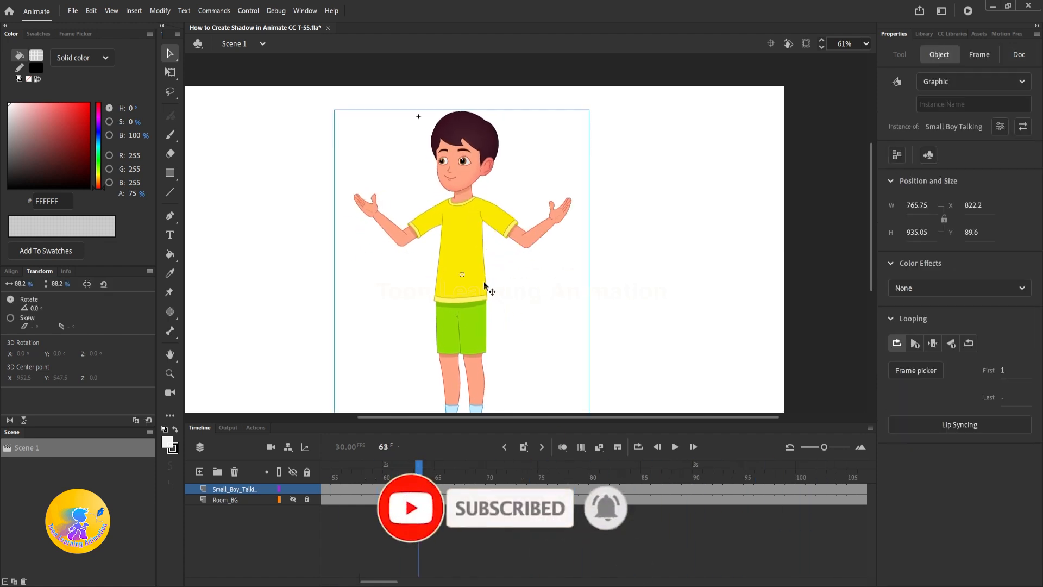
{"action": "key", "text": "shift+comma"}
{"action": "left_click", "coordinate": [440, 272]}
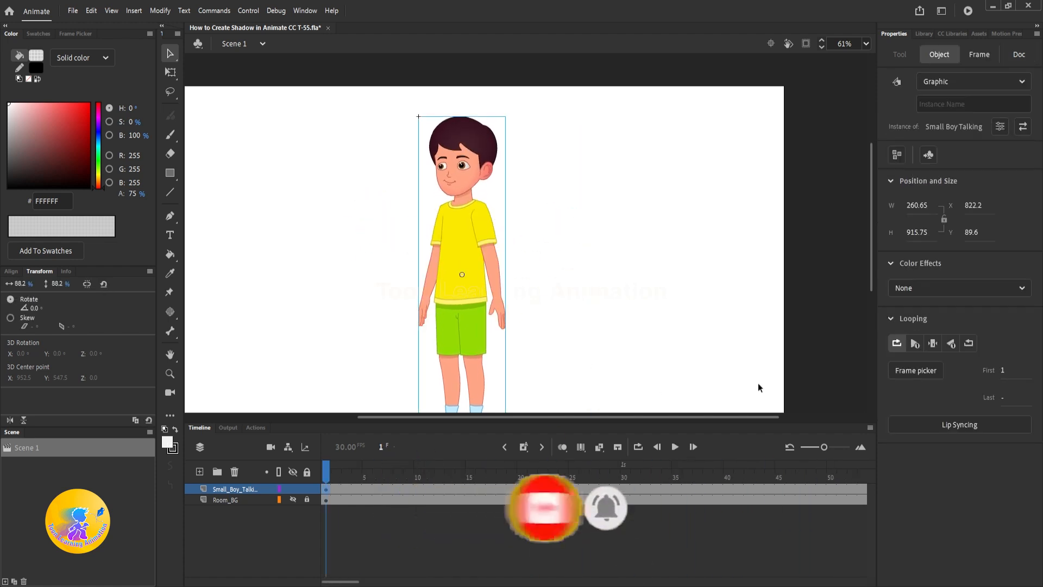
Switch the boy's instance type to Movie Clip and back to Graphic to compare the options available for each
{"action": "left_click", "coordinate": [989, 82]}
{"action": "left_click", "coordinate": [961, 101]}
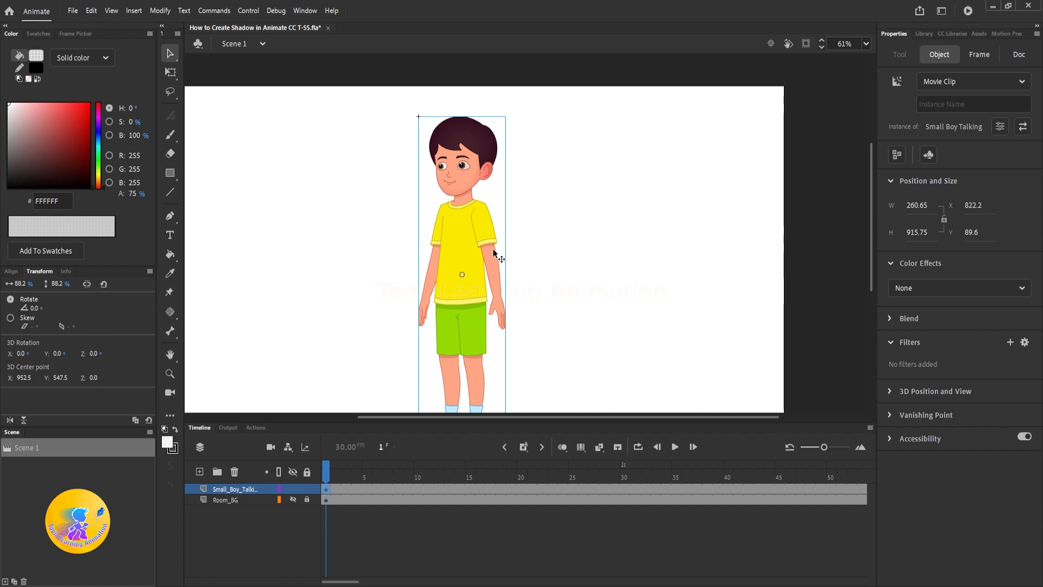
{"action": "left_click", "coordinate": [986, 81]}
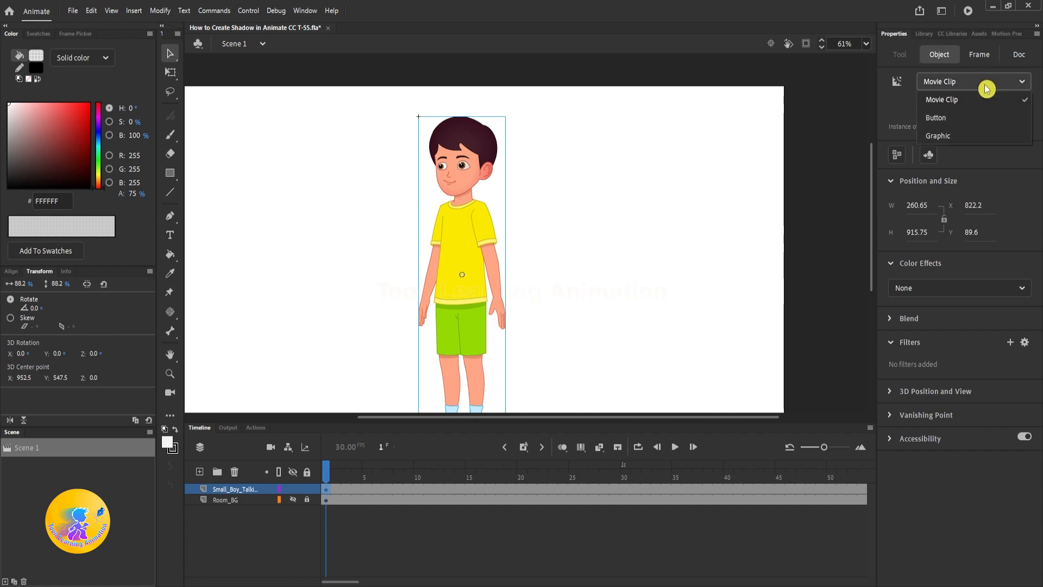
{"action": "left_click", "coordinate": [960, 136]}
{"action": "left_click", "coordinate": [548, 303]}
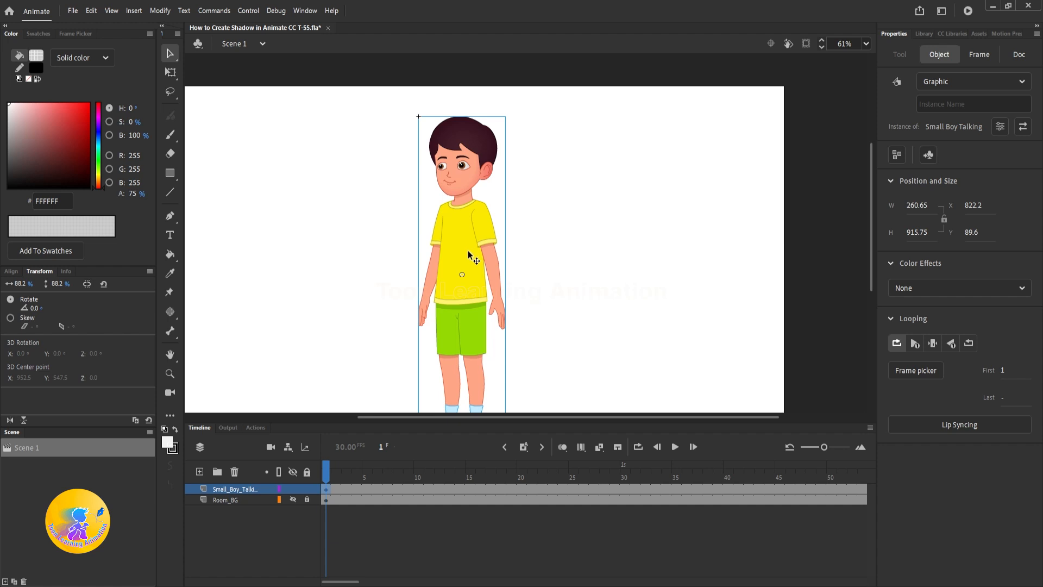
Add a Drop Shadow filter to frame 1 of the boy's layer instead of to the boy instance
{"action": "left_click", "coordinate": [326, 490]}
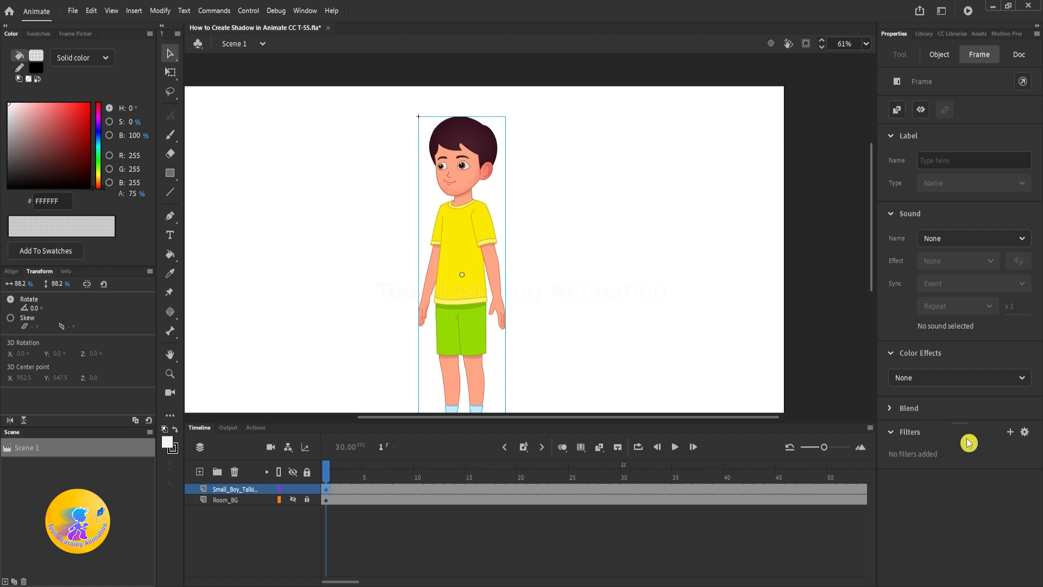
{"action": "left_click", "coordinate": [891, 353]}
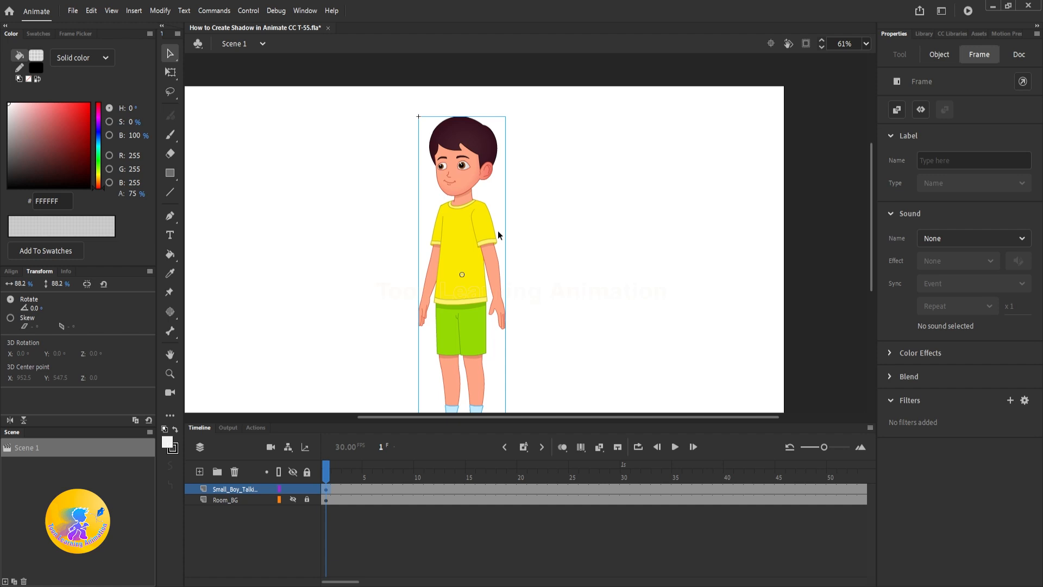
{"action": "left_click", "coordinate": [1009, 403]}
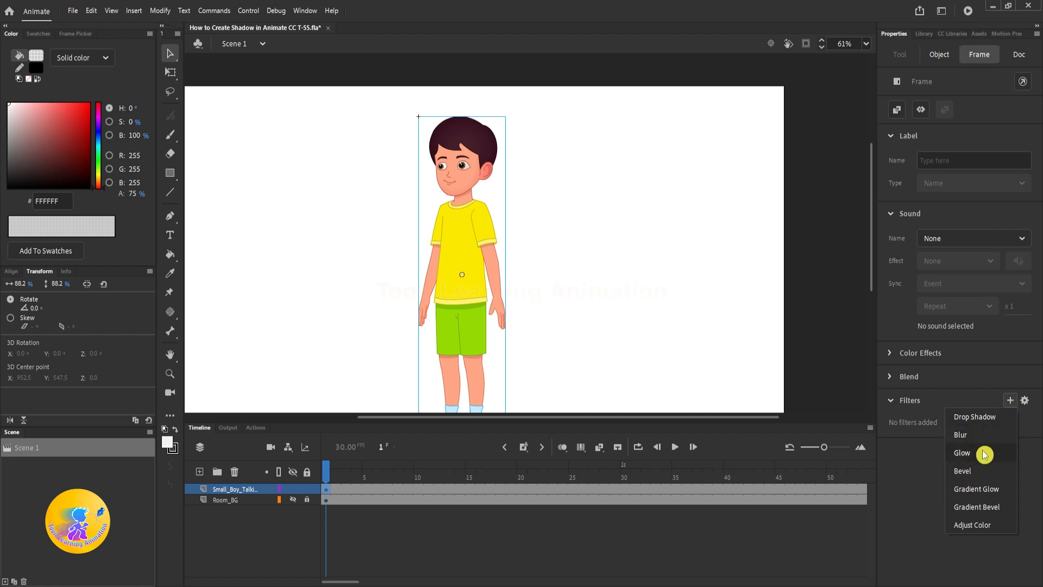
{"action": "left_click", "coordinate": [978, 423]}
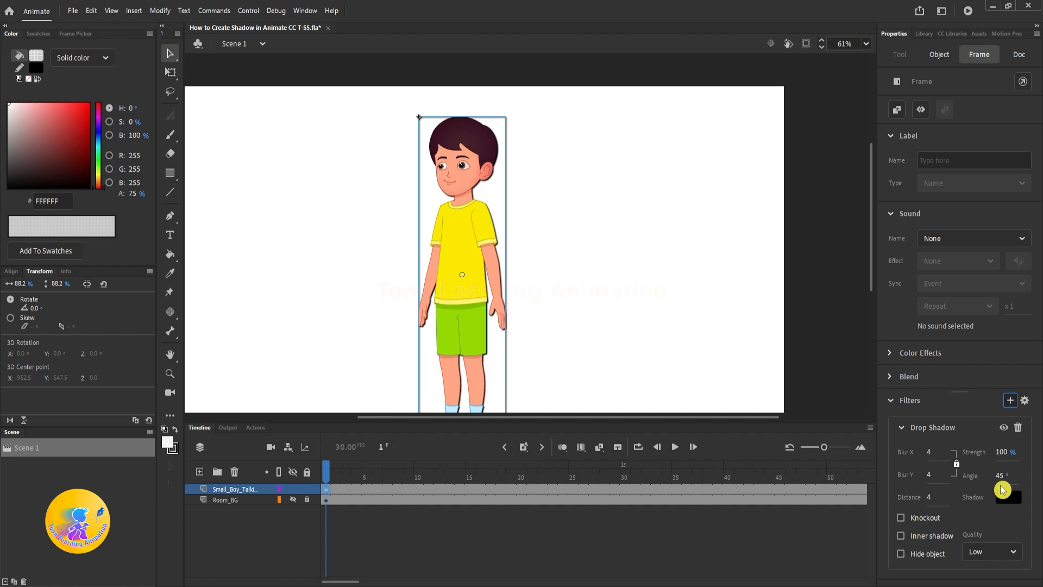
Set the frame filter's Drop Shadow to an angle of 360°, a distance of 198 and a strength of 35%
{"action": "left_click", "coordinate": [1000, 477]}
{"action": "type", "text": "360"}
{"action": "left_click", "coordinate": [994, 510]}
{"action": "left_click_drag", "start_coordinate": [930, 501], "coordinate": [954, 497]}
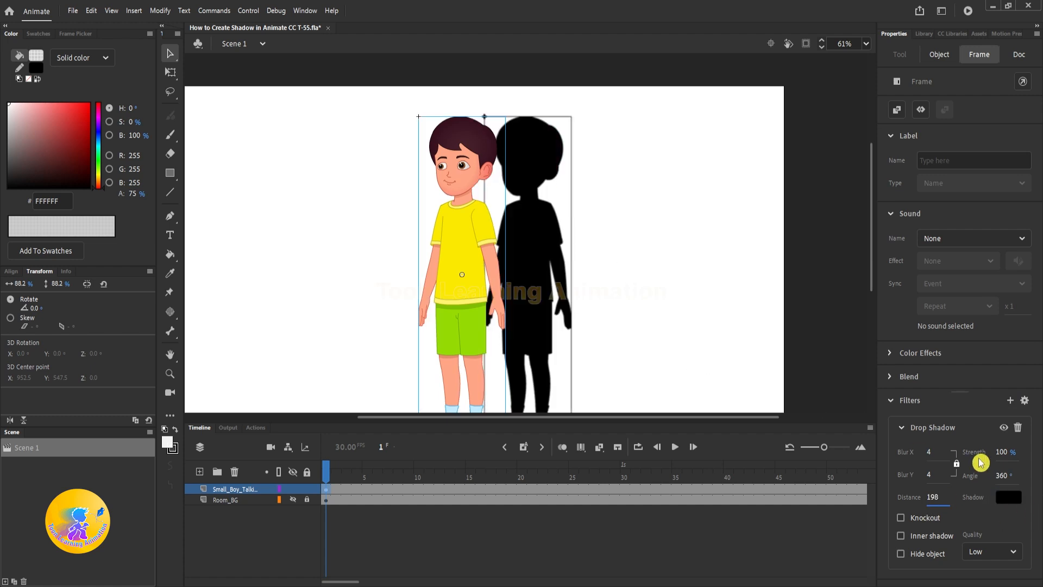
{"action": "left_click_drag", "start_coordinate": [1004, 457], "coordinate": [999, 456]}
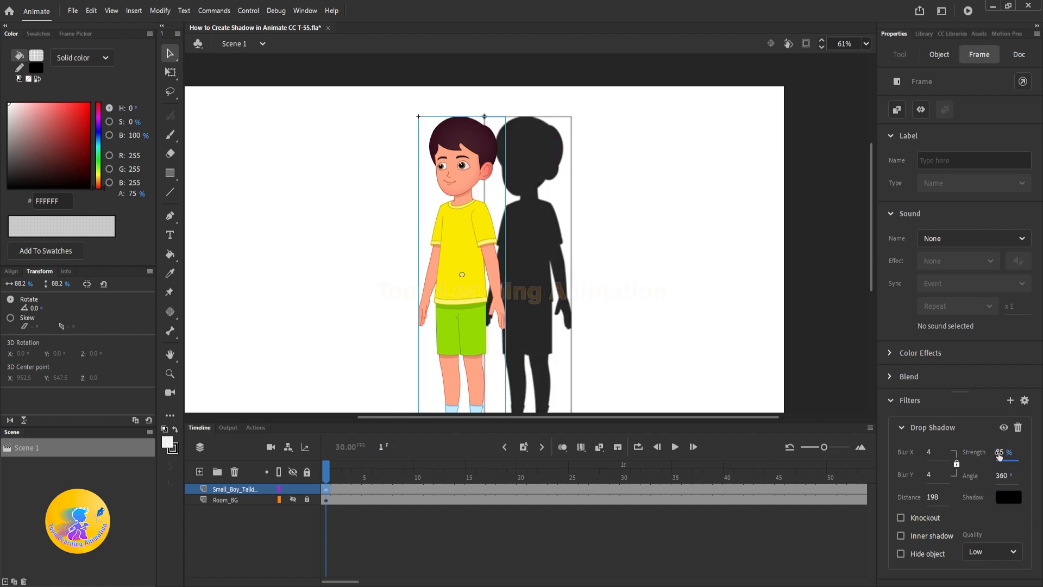
{"action": "type", "text": "35"}
{"action": "key", "text": "Return"}
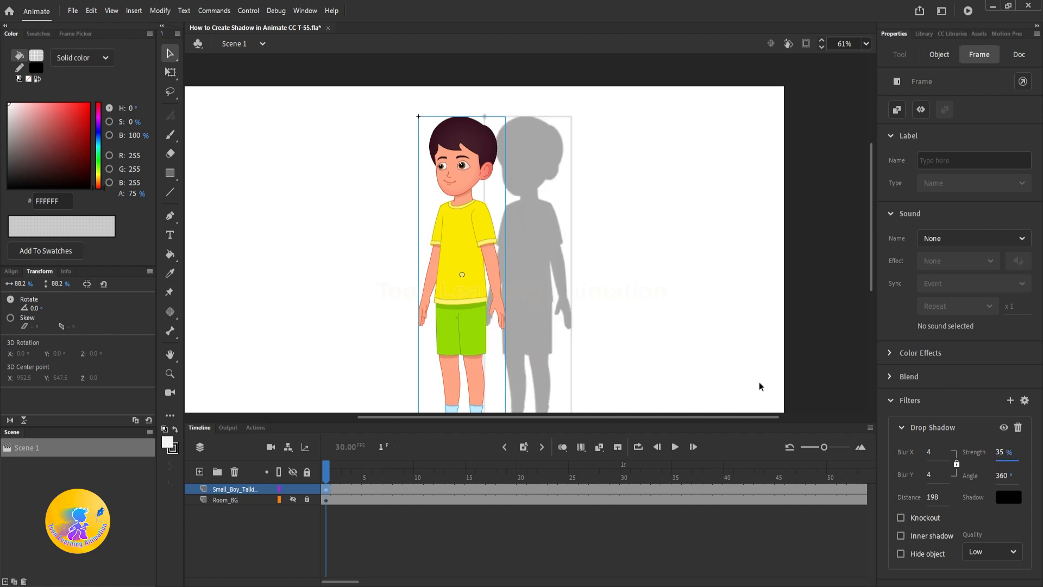
Play the timeline to check that the frame-level shadow follows the boy's animation, and return to frame 1
{"action": "left_click", "coordinate": [693, 261]}
{"action": "key", "text": "Return"}
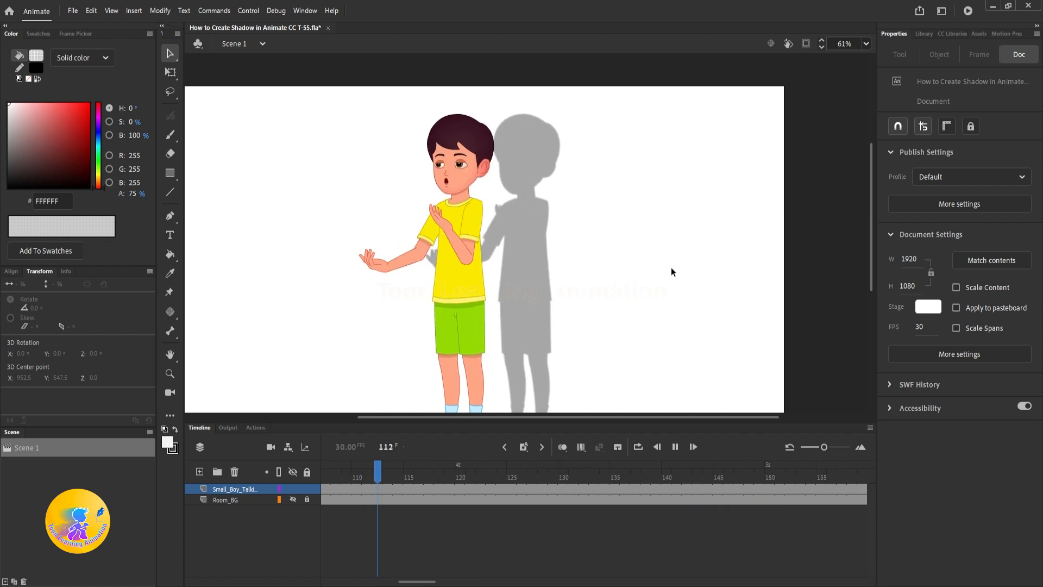
{"action": "key", "text": "Return"}
{"action": "key", "text": "shift+comma"}
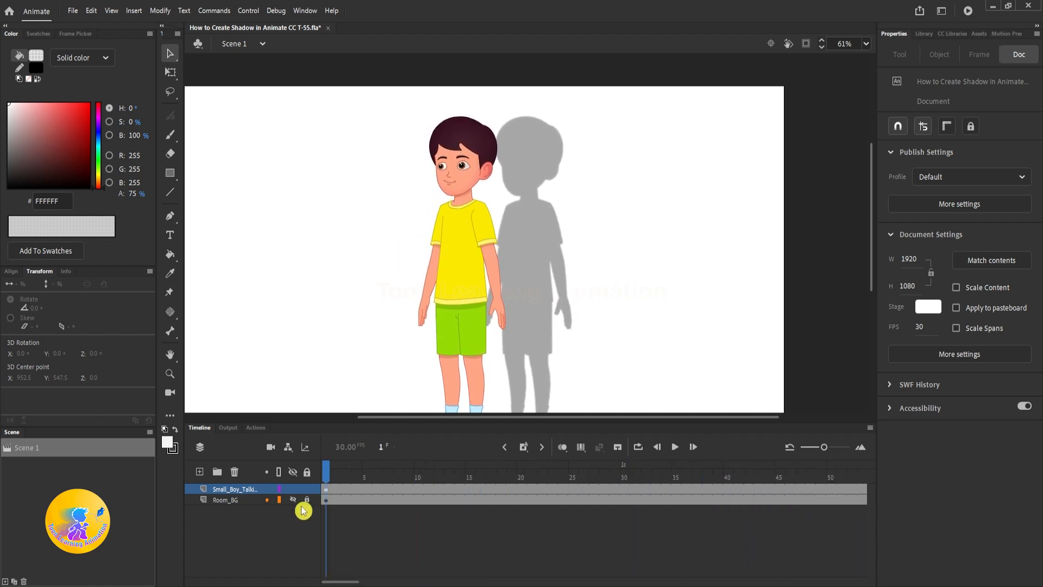
Move the boy from the layer with the shadow filter onto a new layer above it, pasting him in place
{"action": "left_click", "coordinate": [327, 490]}
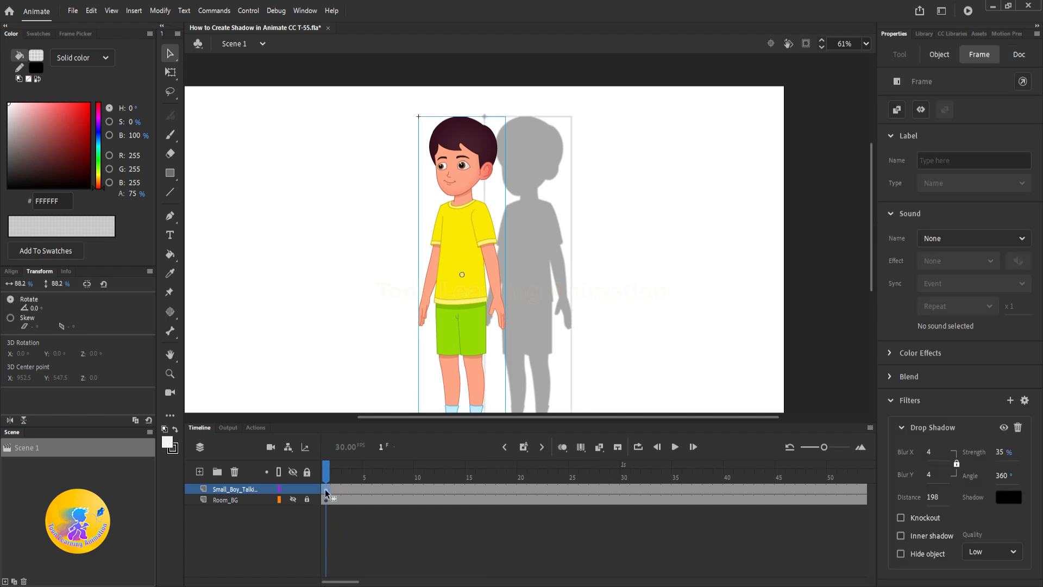
{"action": "left_click", "coordinate": [465, 224]}
{"action": "key", "text": "Delete"}
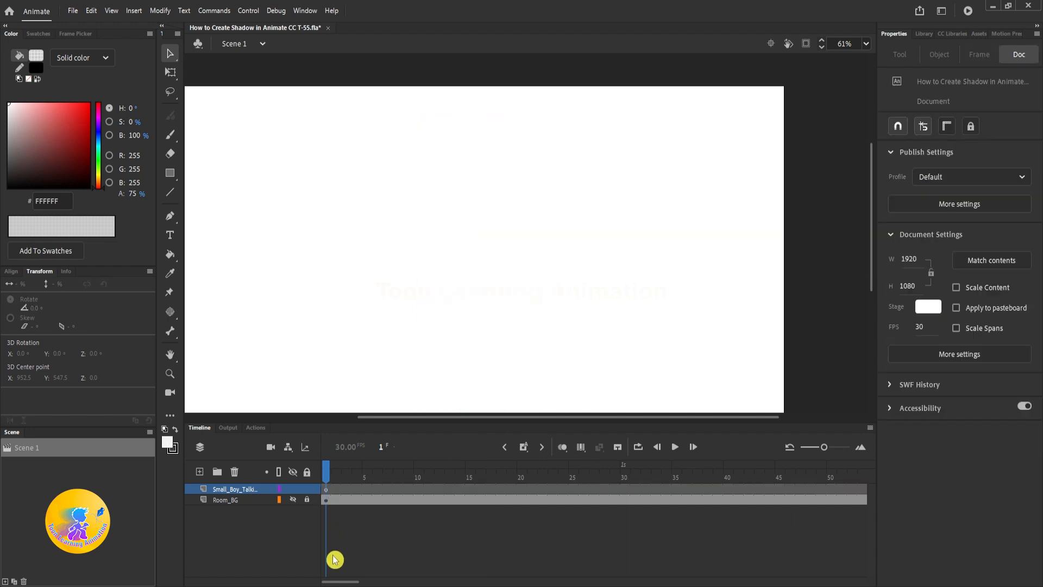
{"action": "left_click", "coordinate": [201, 473]}
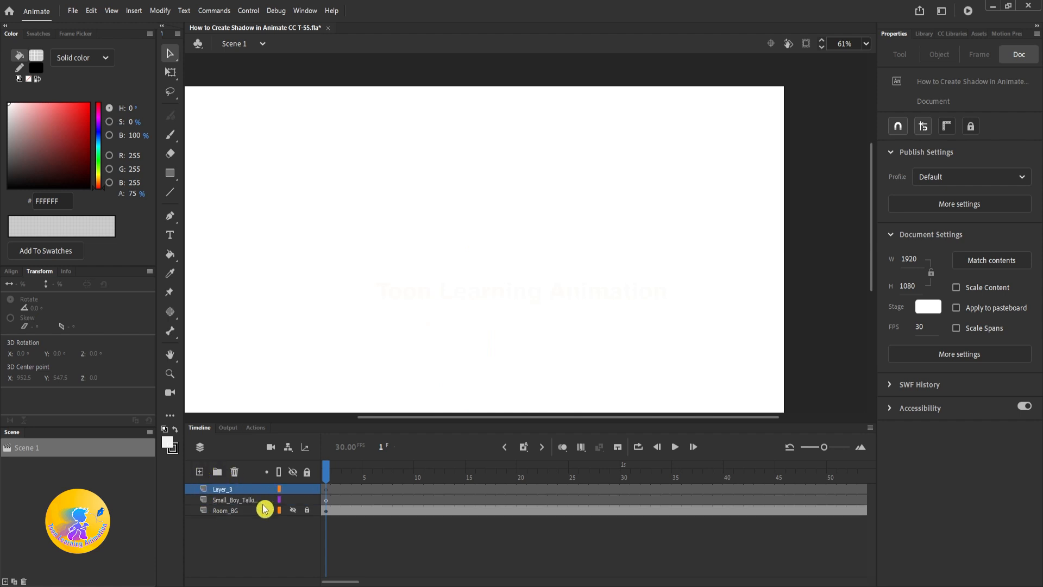
{"action": "key", "text": "ctrl+shift+v"}
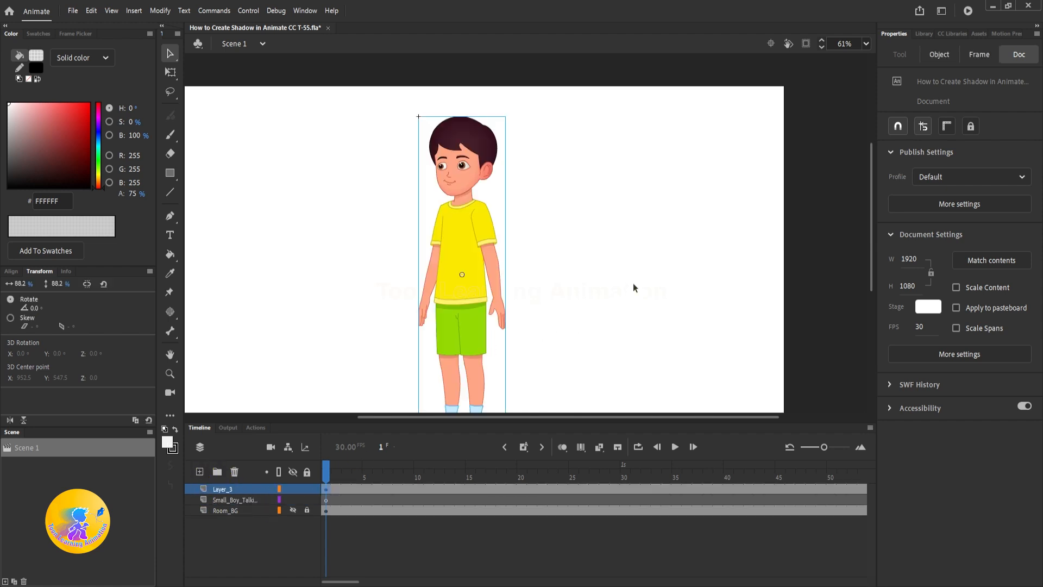
{"action": "left_click", "coordinate": [657, 266]}
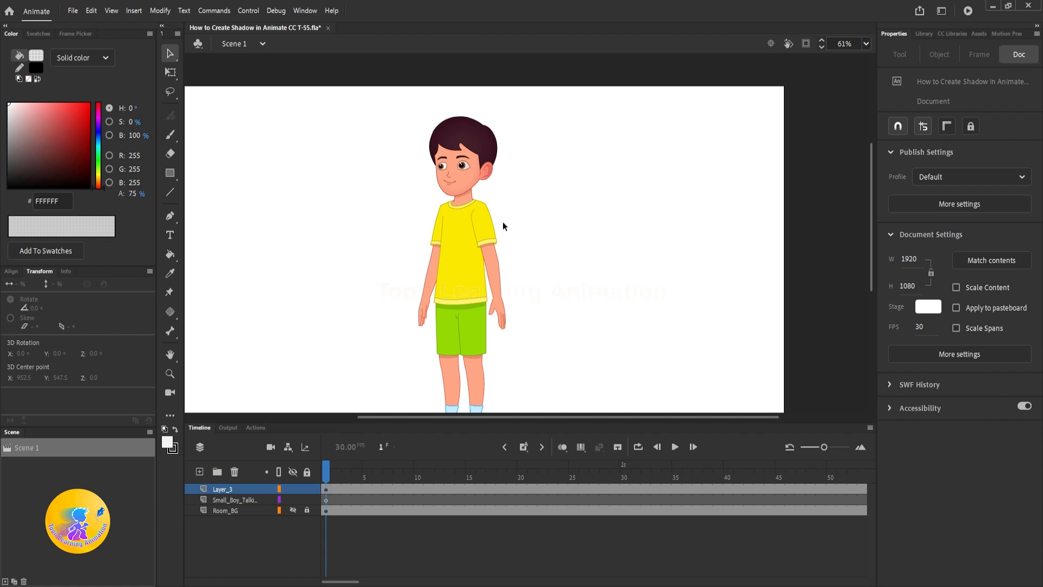
{"action": "left_click", "coordinate": [474, 235]}
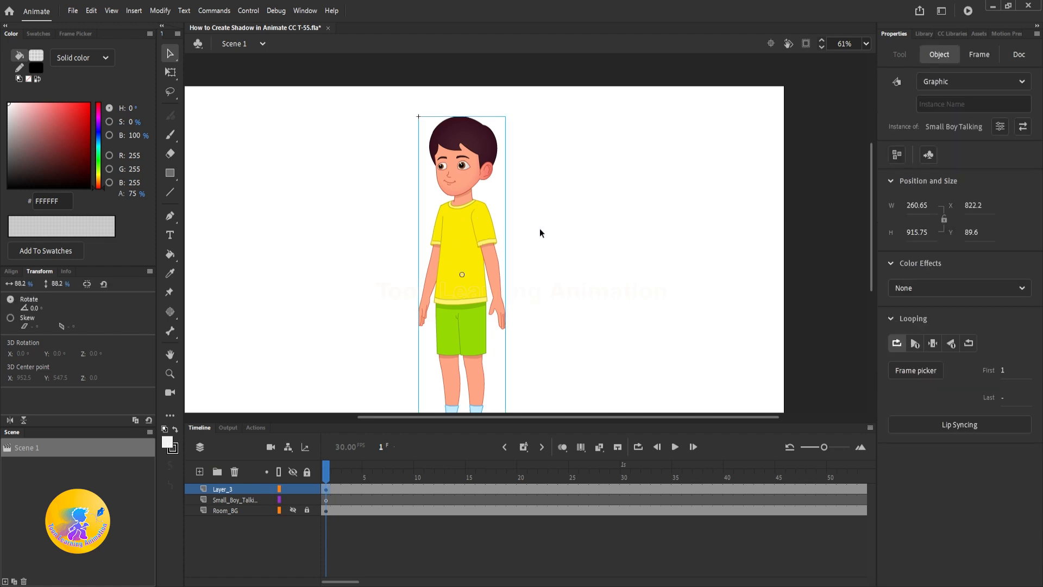
Draw a large rectangle with a solid red FF0000 fill at 100% alpha beside the boy on the emptied filtered layer
{"action": "left_click", "coordinate": [325, 499]}
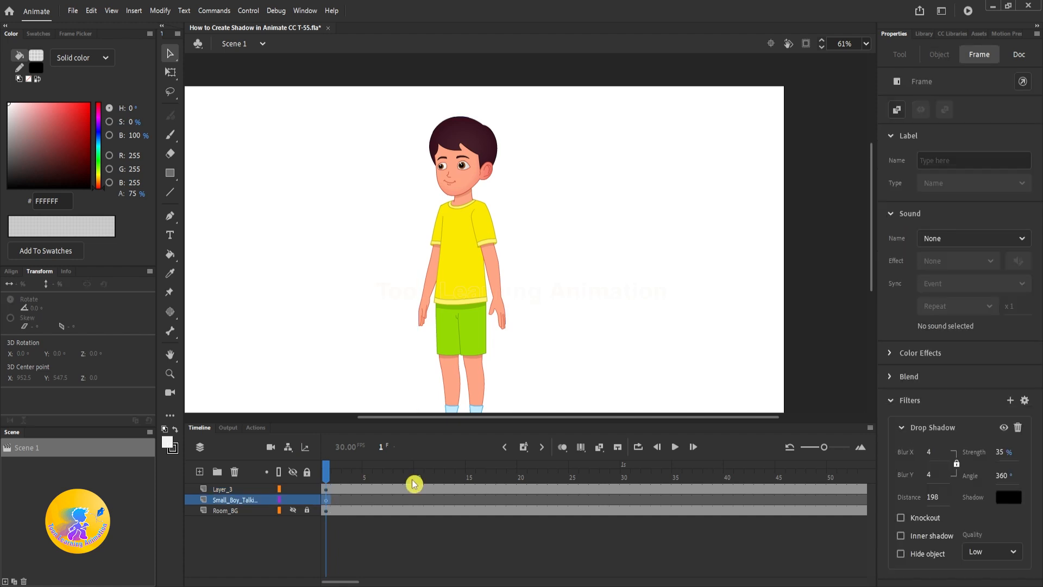
{"action": "left_click", "coordinate": [638, 323]}
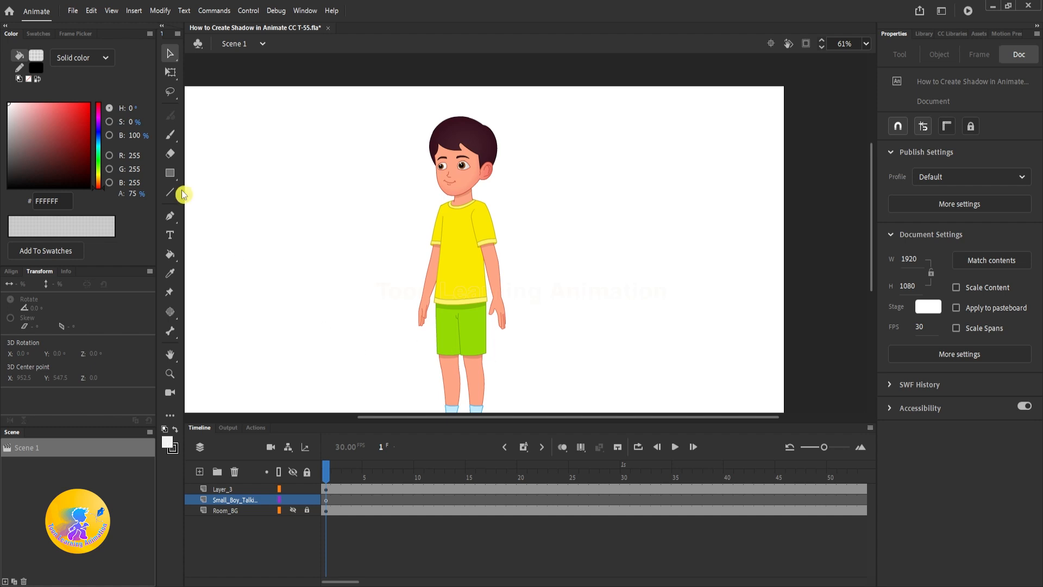
{"action": "left_click", "coordinate": [170, 173]}
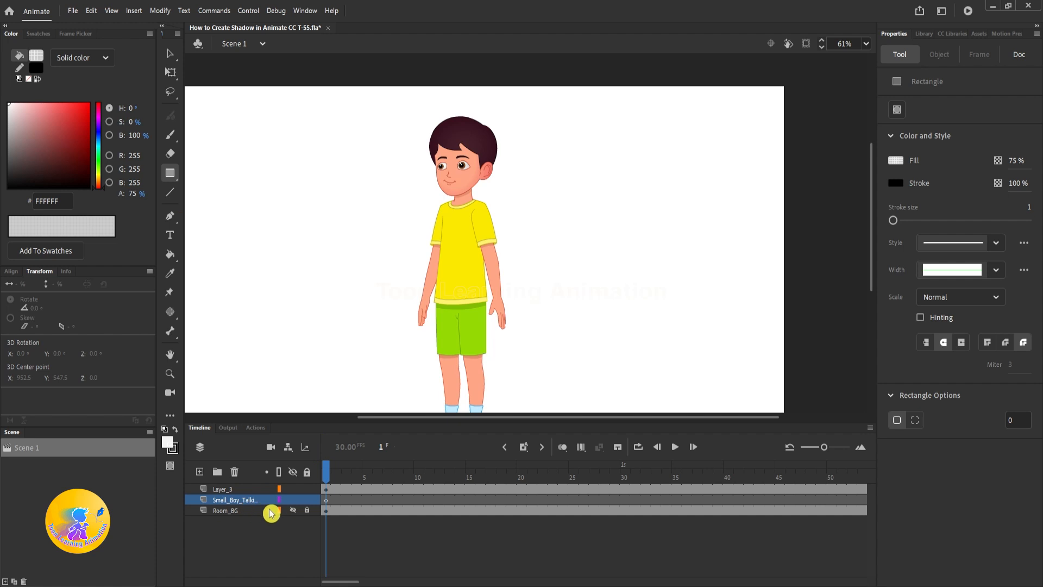
{"action": "left_click_drag", "start_coordinate": [634, 181], "coordinate": [743, 294]}
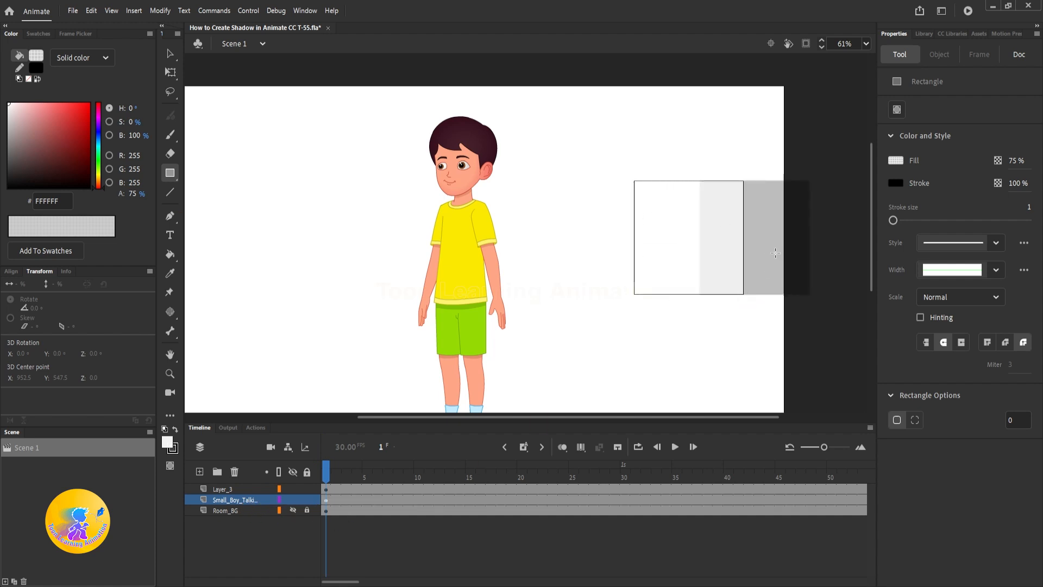
{"action": "key", "text": "ctrl+z"}
{"action": "mouse_move", "coordinate": [12, 142]}
{"action": "left_mouse_down"}
{"action": "mouse_move", "coordinate": [126, 117]}
{"action": "mouse_move", "coordinate": [131, 100]}
{"action": "left_mouse_up"}
{"action": "left_click_drag", "start_coordinate": [133, 194], "coordinate": [168, 198]}
{"action": "left_click_drag", "start_coordinate": [591, 168], "coordinate": [699, 270]}
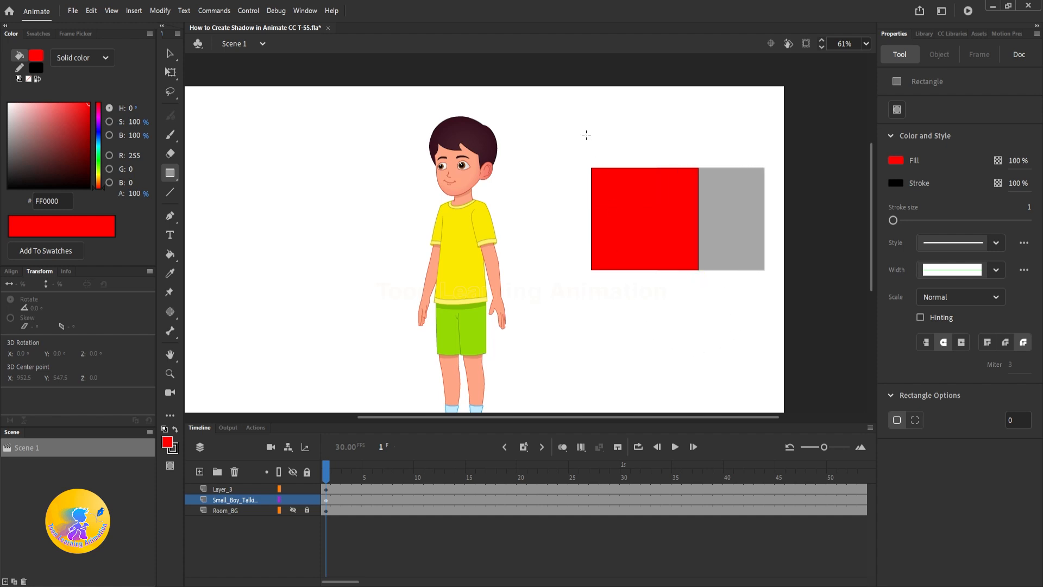
Draw several smaller red rectangles above and below the large one on the same layer
{"action": "left_click_drag", "start_coordinate": [585, 103], "coordinate": [638, 128]}
{"action": "left_click_drag", "start_coordinate": [726, 100], "coordinate": [753, 138]}
{"action": "mouse_move", "coordinate": [632, 338]}
{"action": "left_mouse_down"}
{"action": "mouse_move", "coordinate": [667, 351]}
{"action": "mouse_move", "coordinate": [749, 326]}
{"action": "left_mouse_up"}
{"action": "left_click_drag", "start_coordinate": [661, 302], "coordinate": [676, 317]}
{"action": "left_click_drag", "start_coordinate": [605, 308], "coordinate": [621, 326]}
{"action": "left_click_drag", "start_coordinate": [574, 346], "coordinate": [610, 370]}
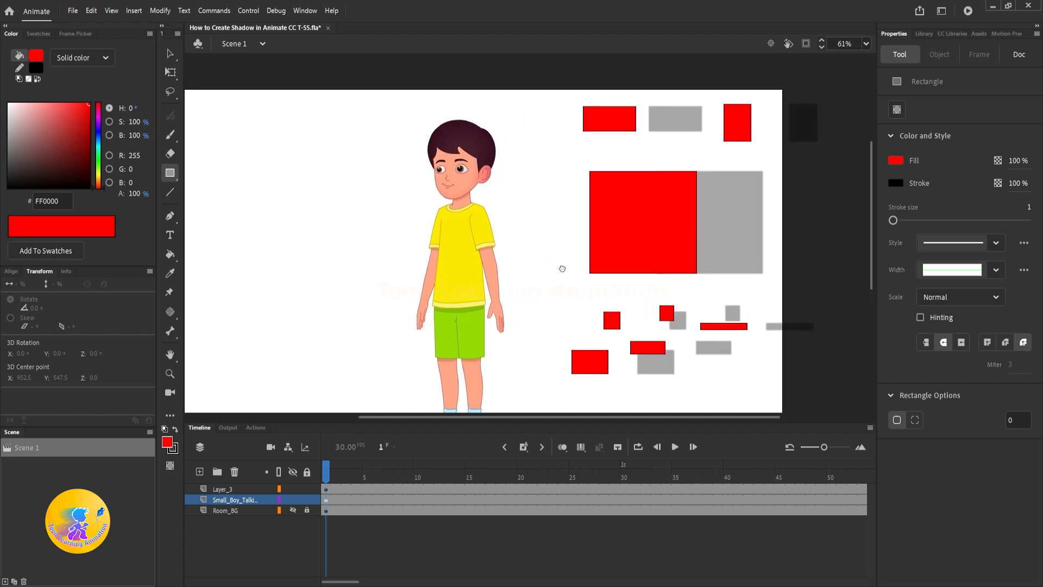
Delete all the red rectangles from the filtered layer
{"action": "scroll", "coordinate": [564, 269], "scroll_direction": "right", "scroll_amount": 2}
{"action": "scroll", "coordinate": [643, 278], "scroll_direction": "right", "scroll_amount": 1}
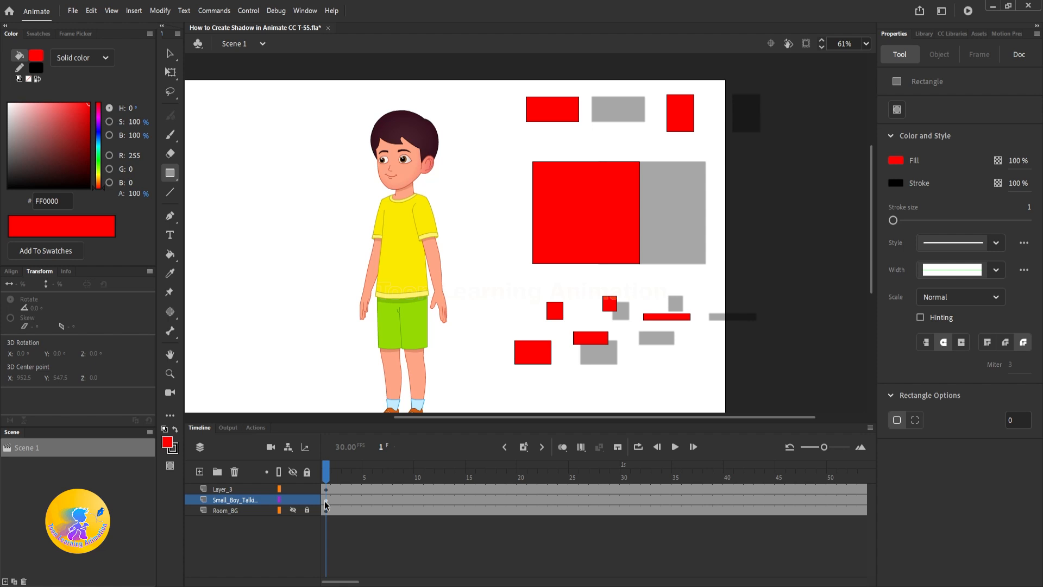
{"action": "key", "text": "v"}
{"action": "left_click_drag", "start_coordinate": [809, 75], "coordinate": [473, 457]}
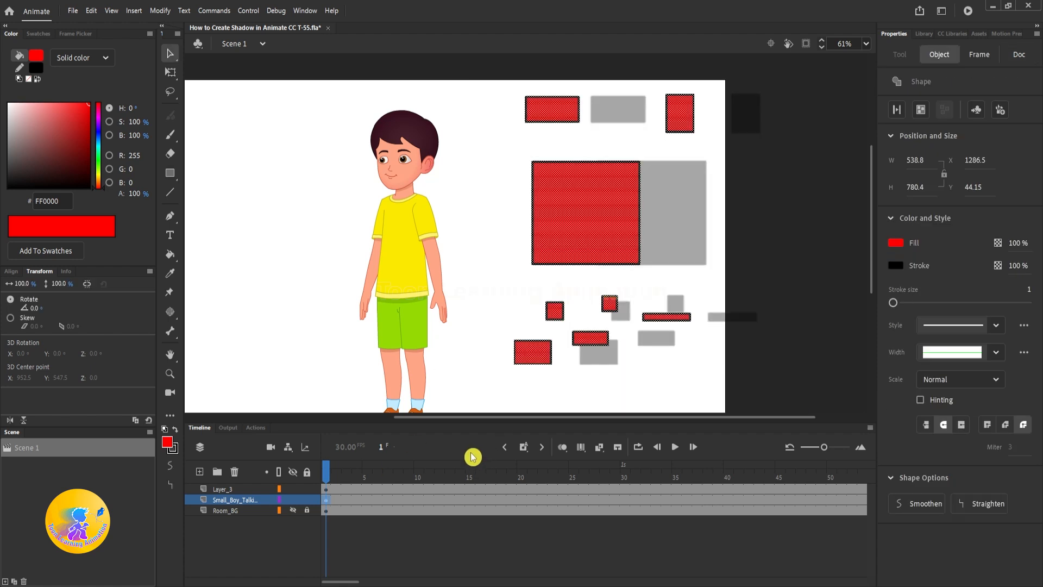
{"action": "key", "text": "Delete"}
Move the boy back in place onto the layer with the shadow filter and delete the emptied Layer_3
{"action": "left_click", "coordinate": [392, 278]}
{"action": "key", "text": "Delete"}
{"action": "left_click", "coordinate": [327, 501]}
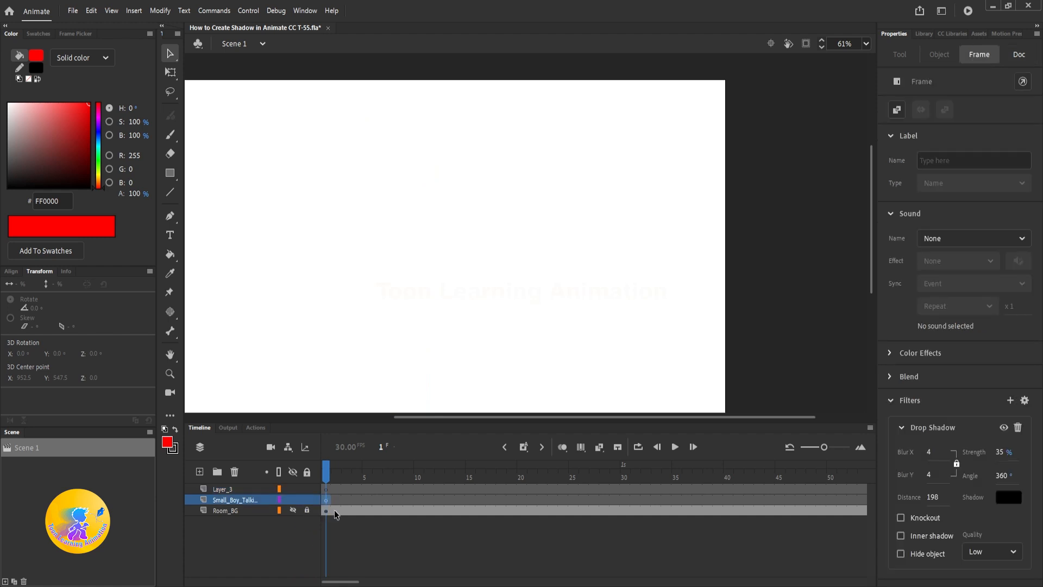
{"action": "left_click", "coordinate": [229, 489]}
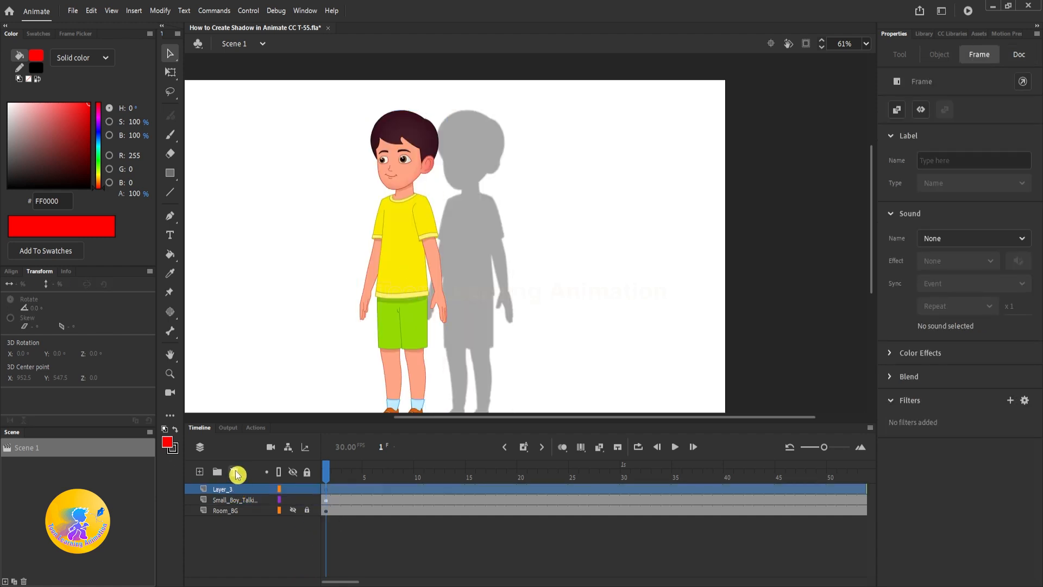
{"action": "left_click", "coordinate": [234, 472]}
{"action": "scroll", "coordinate": [556, 288], "scroll_direction": "left", "scroll_amount": 3}
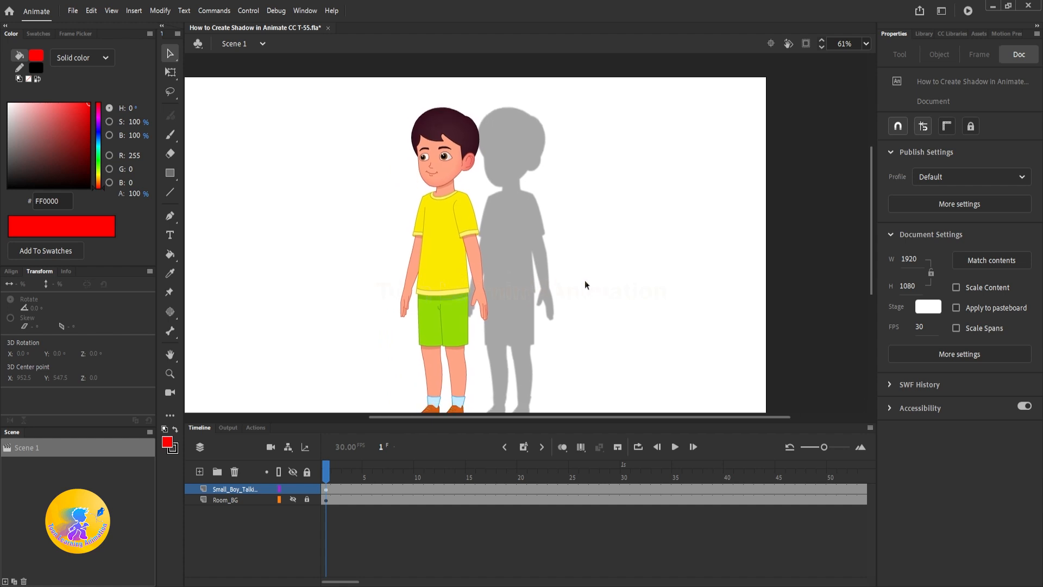
Play the timeline to examine the boy and his shadow up close, then return to frame 1
{"action": "scroll", "coordinate": [584, 280], "scroll_direction": "down", "scroll_amount": 3}
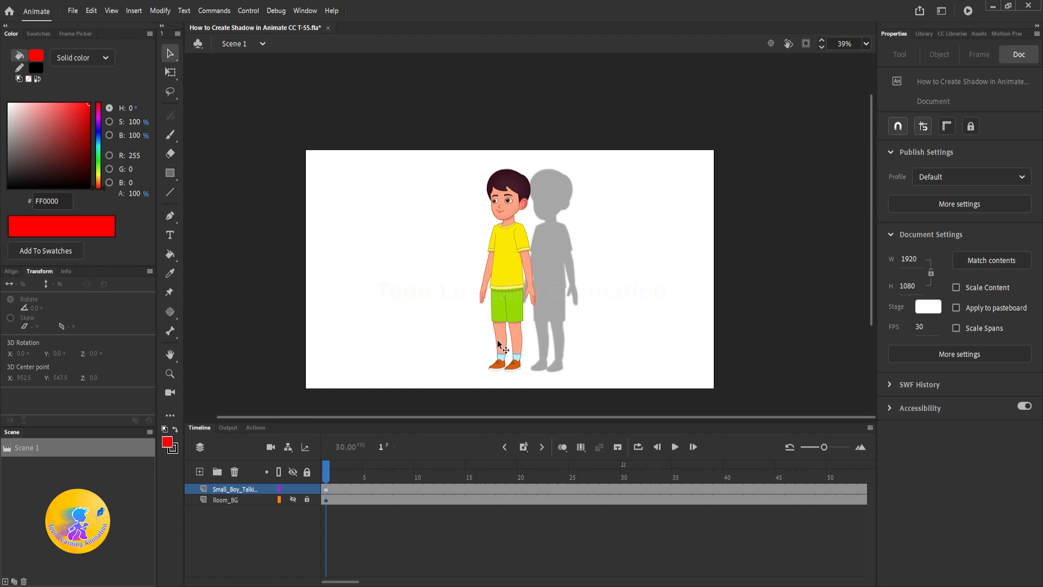
{"action": "key", "text": "Return"}
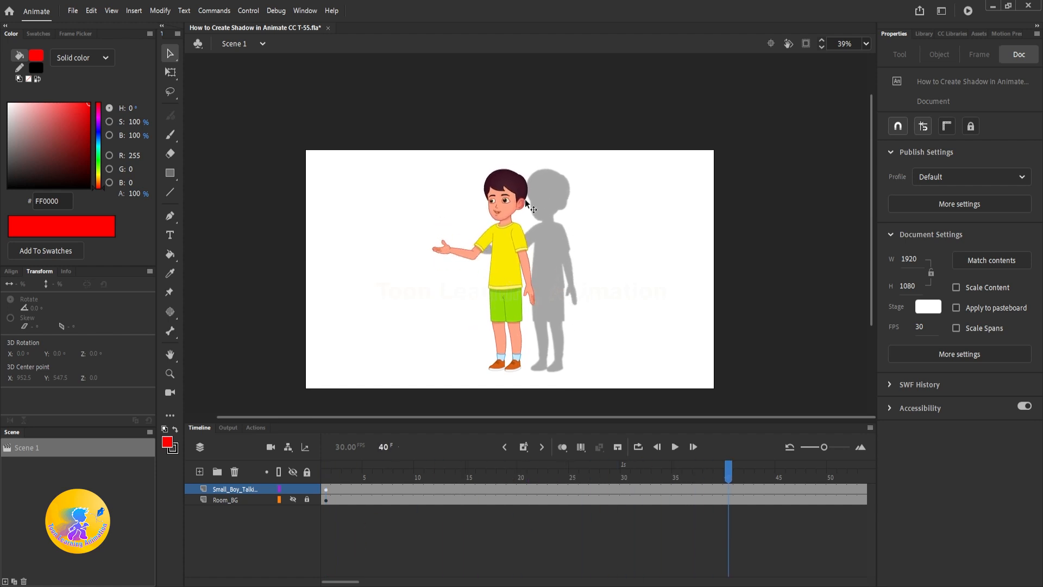
{"action": "scroll", "coordinate": [525, 199], "scroll_direction": "up", "scroll_amount": 5}
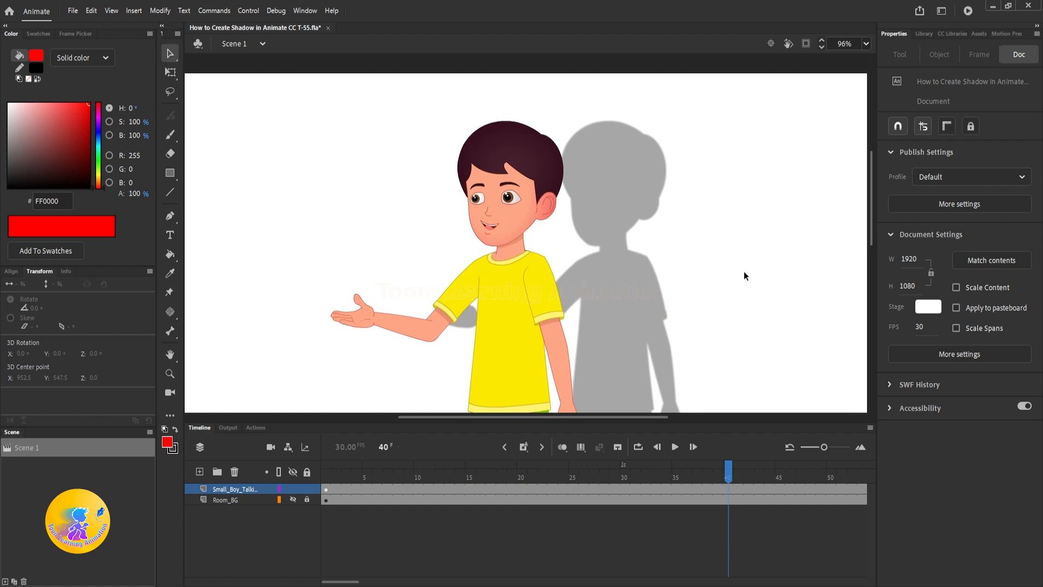
{"action": "key", "text": "Return"}
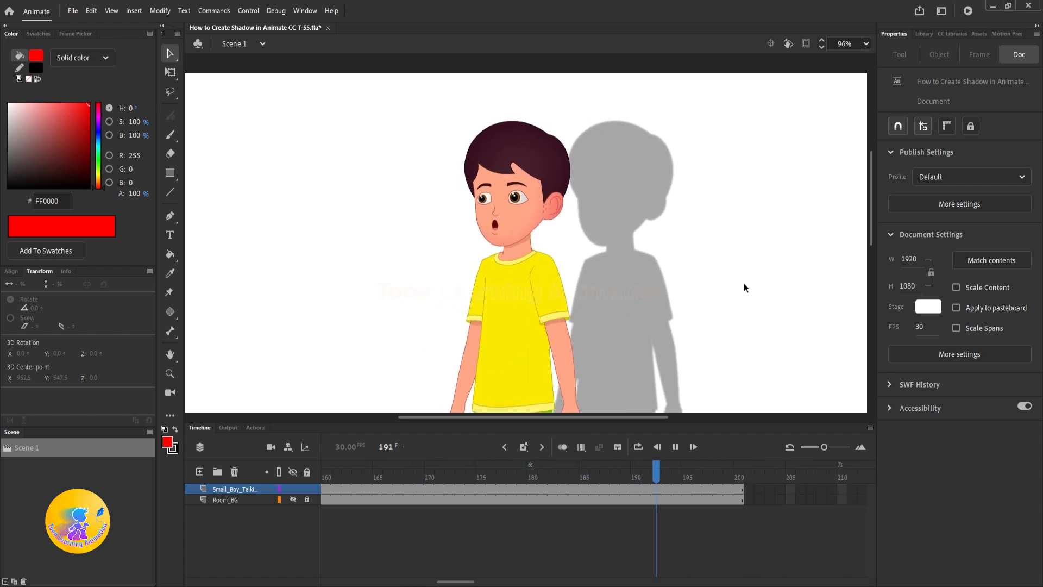
{"action": "key", "text": "Return"}
{"action": "key", "text": "shift+comma"}
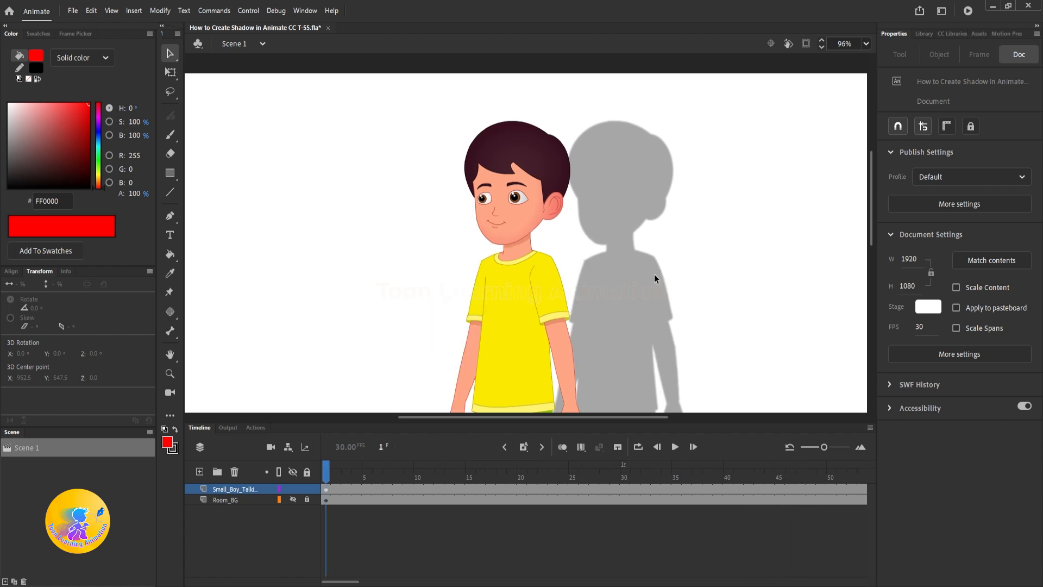
Remove the Drop Shadow filter from the boy layer's first frame
{"action": "scroll", "coordinate": [628, 260], "scroll_direction": "down", "scroll_amount": 4}
{"action": "scroll", "coordinate": [569, 306], "scroll_direction": "up", "scroll_amount": 3}
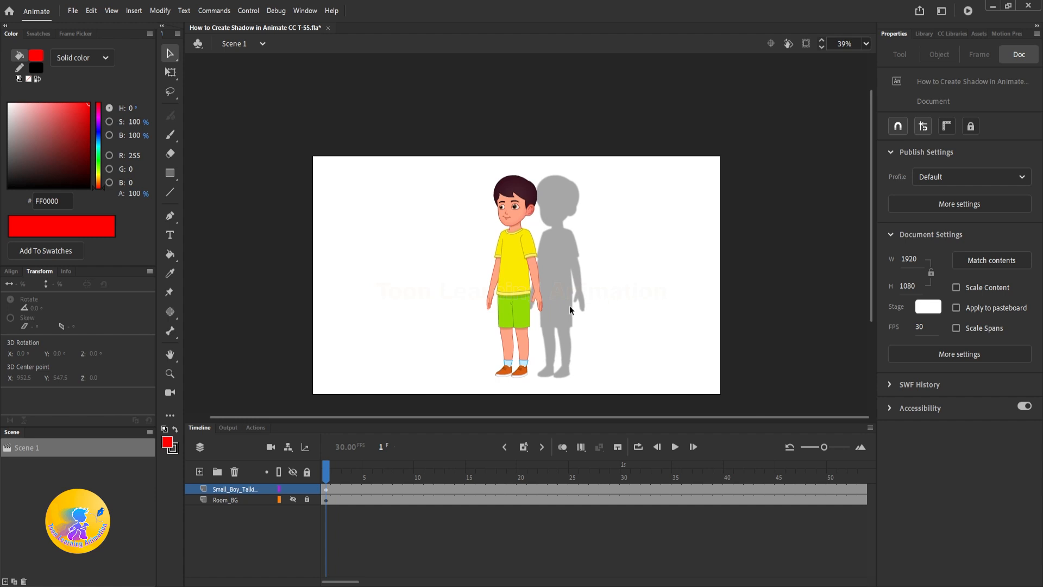
{"action": "scroll", "coordinate": [568, 305], "scroll_direction": "down", "scroll_amount": 1}
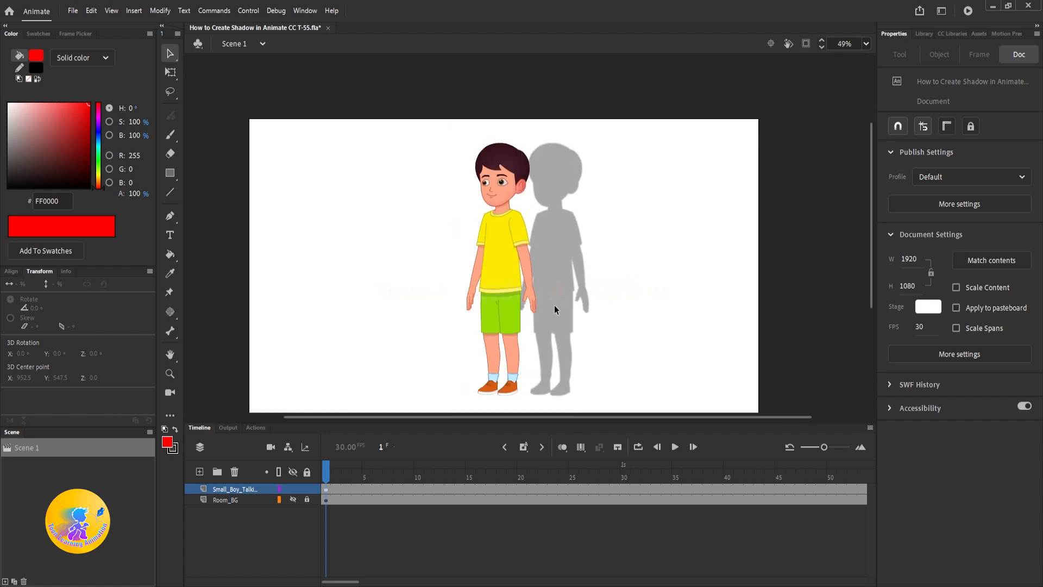
{"action": "left_click_drag", "start_coordinate": [555, 306], "coordinate": [560, 311]}
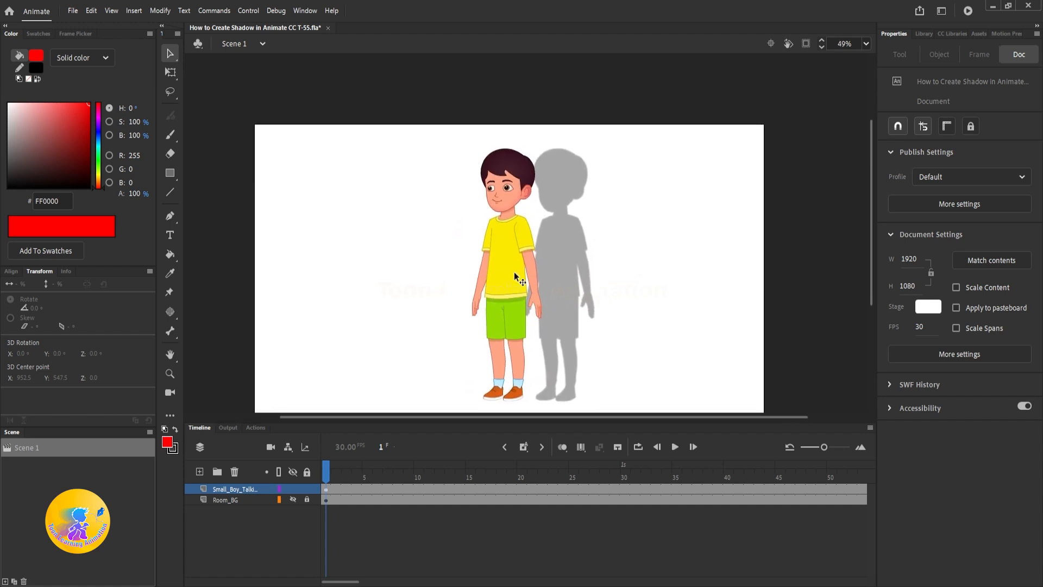
{"action": "scroll", "coordinate": [515, 276], "scroll_direction": "down", "scroll_amount": 2}
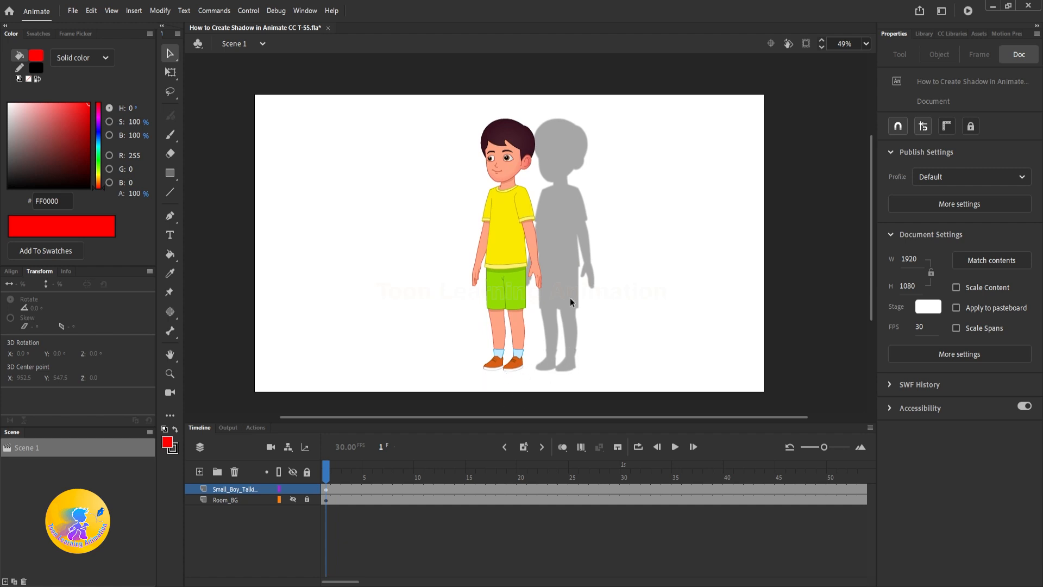
{"action": "scroll", "coordinate": [565, 314], "scroll_direction": "up", "scroll_amount": 2}
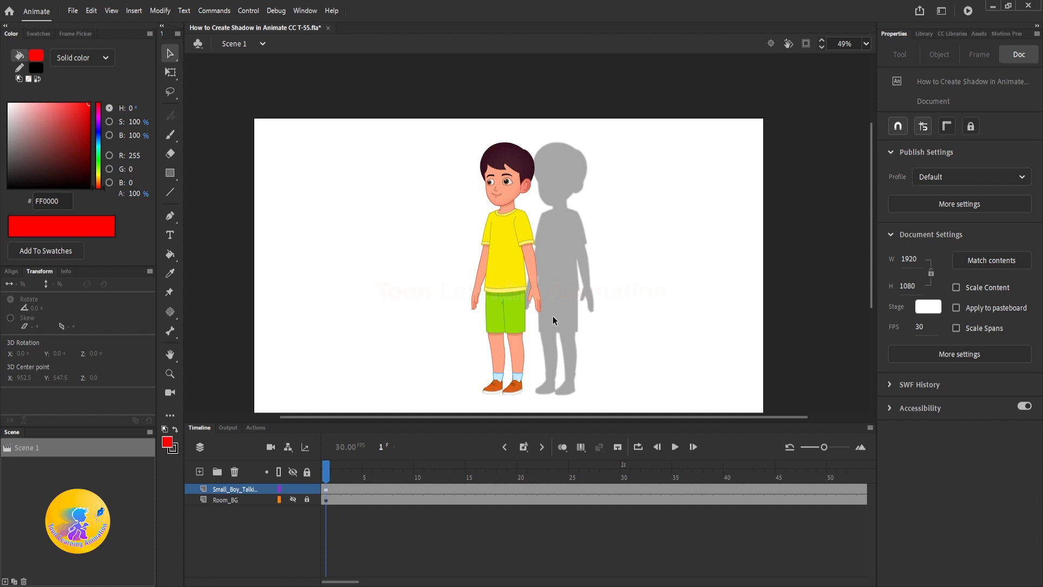
{"action": "left_click", "coordinate": [327, 489]}
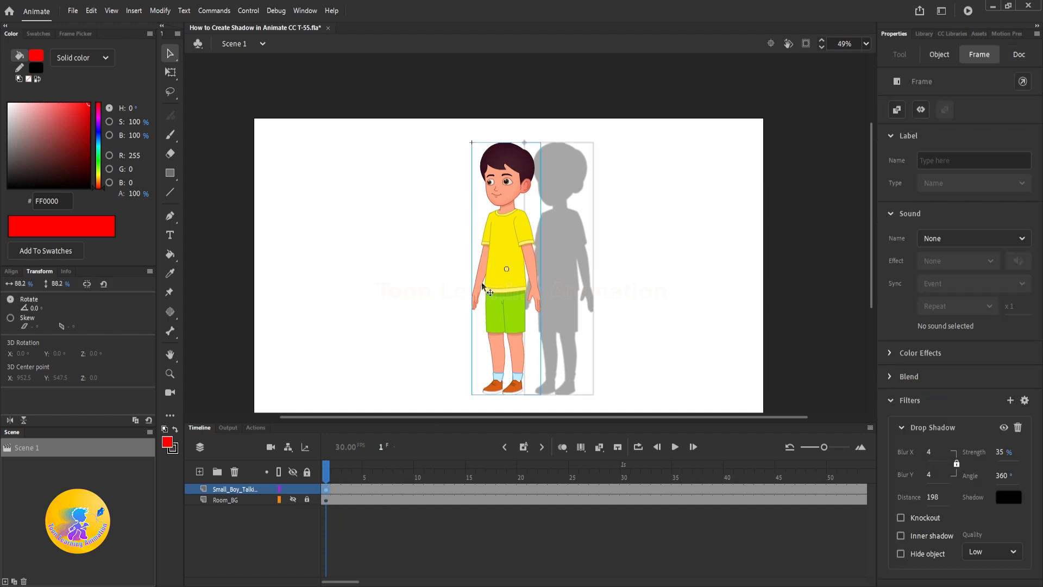
{"action": "left_click", "coordinate": [1018, 429]}
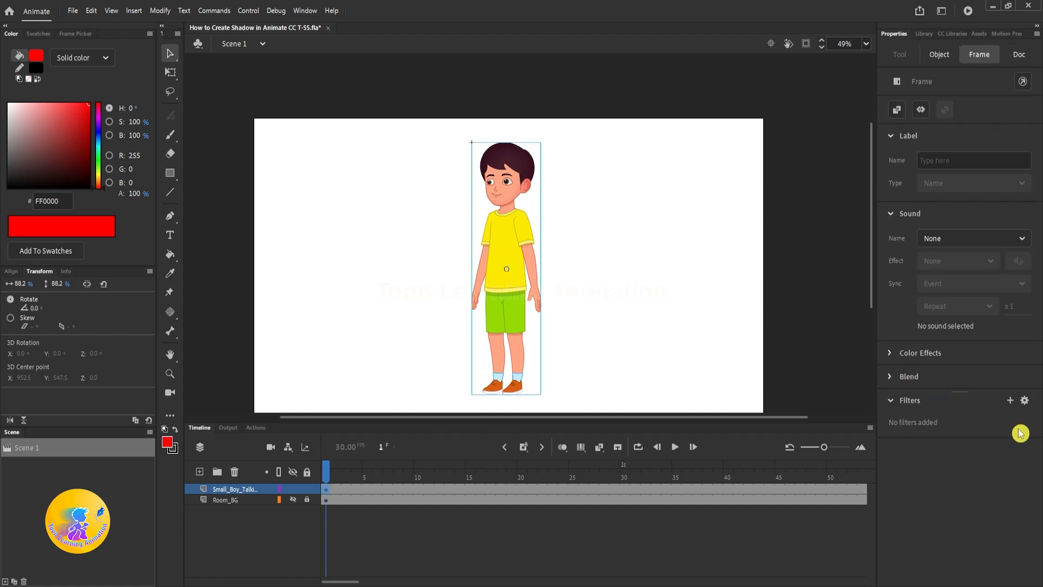
Make the Room_BG layer visible behind the boy, keeping it locked
{"action": "left_click", "coordinate": [292, 500]}
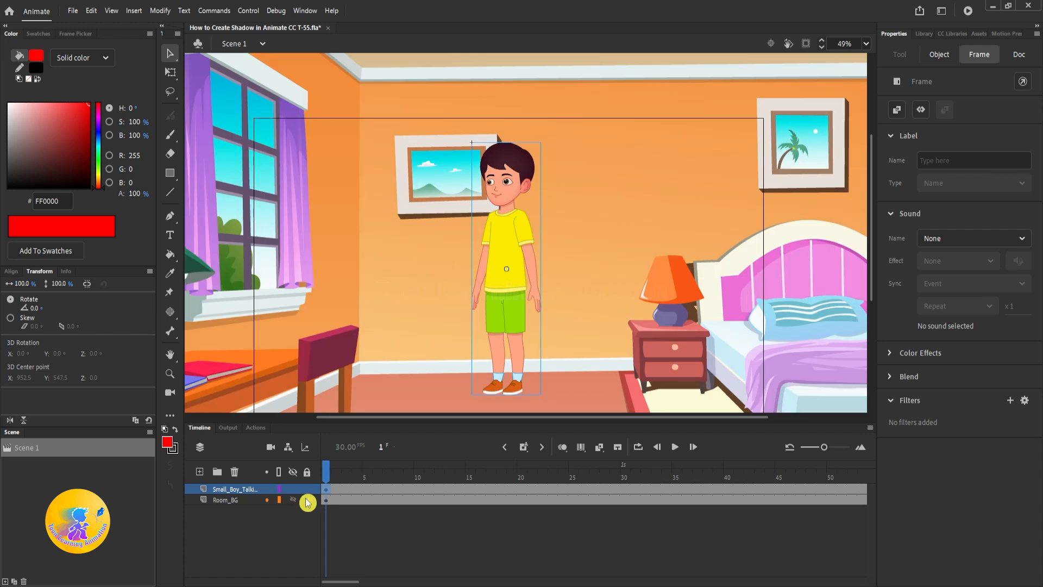
{"action": "left_click", "coordinate": [466, 198]}
{"action": "left_click", "coordinate": [307, 500]}
{"action": "left_click_drag", "start_coordinate": [626, 224], "coordinate": [677, 263]}
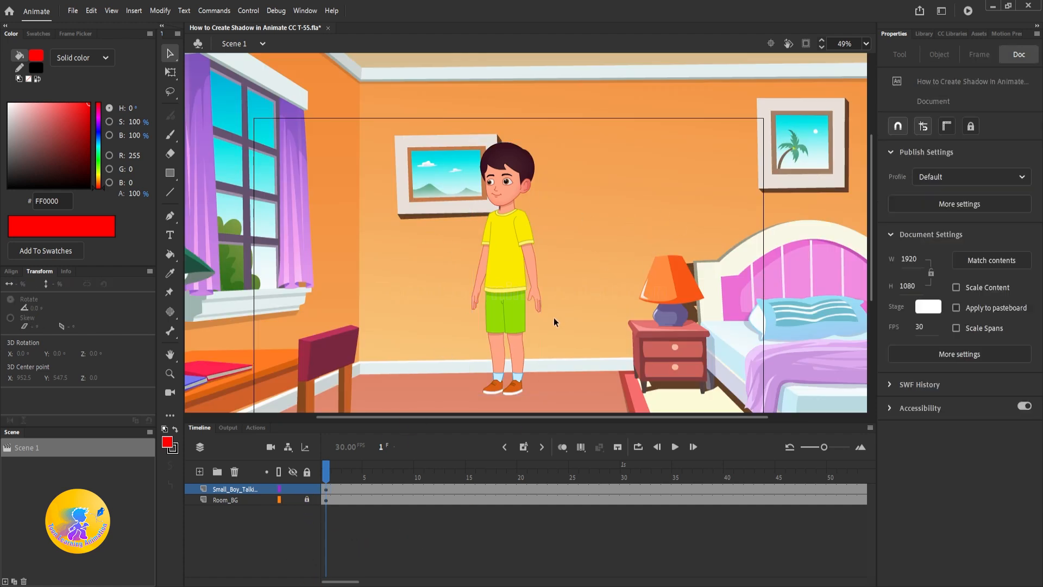
Place a duplicate of the boy close beside him on the same layer and scale it down to 83.7%
{"action": "scroll", "coordinate": [553, 317], "scroll_direction": "up", "scroll_amount": 2}
{"action": "scroll", "coordinate": [549, 211], "scroll_direction": "down", "scroll_amount": 2}
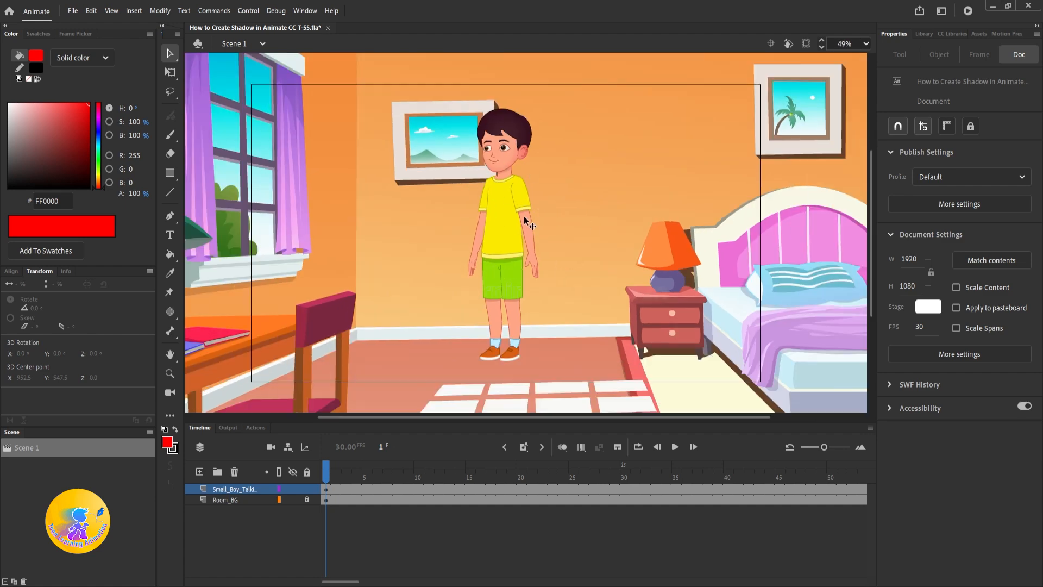
{"action": "scroll", "coordinate": [517, 232], "scroll_direction": "up", "scroll_amount": 1}
{"action": "mouse_move", "coordinate": [554, 245]}
{"action": "left_mouse_down"}
{"action": "mouse_move", "coordinate": [529, 231]}
{"action": "mouse_move", "coordinate": [545, 230]}
{"action": "left_mouse_up"}
{"action": "left_click", "coordinate": [479, 226]}
{"action": "left_click", "coordinate": [169, 73]}
{"action": "scroll", "coordinate": [582, 74], "scroll_direction": "up", "scroll_amount": 2}
{"action": "left_click_drag", "start_coordinate": [591, 72], "coordinate": [586, 85]}
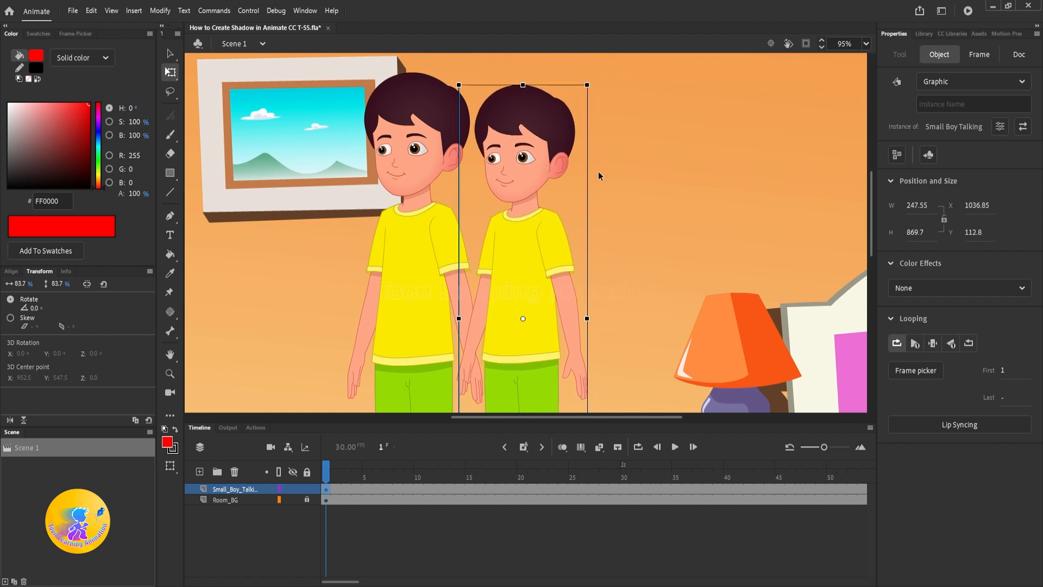
{"action": "left_click_drag", "start_coordinate": [587, 212], "coordinate": [579, 74]}
{"action": "left_click_drag", "start_coordinate": [524, 180], "coordinate": [526, 228]}
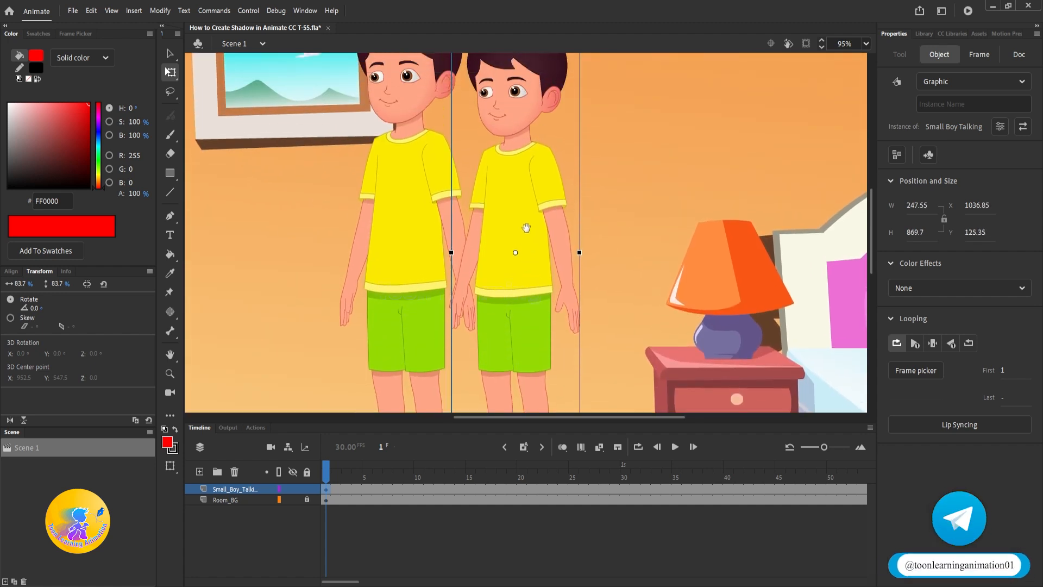
Apply a black Tint color effect at 100% to the duplicated boy
{"action": "left_click", "coordinate": [994, 287]}
{"action": "left_click", "coordinate": [931, 343]}
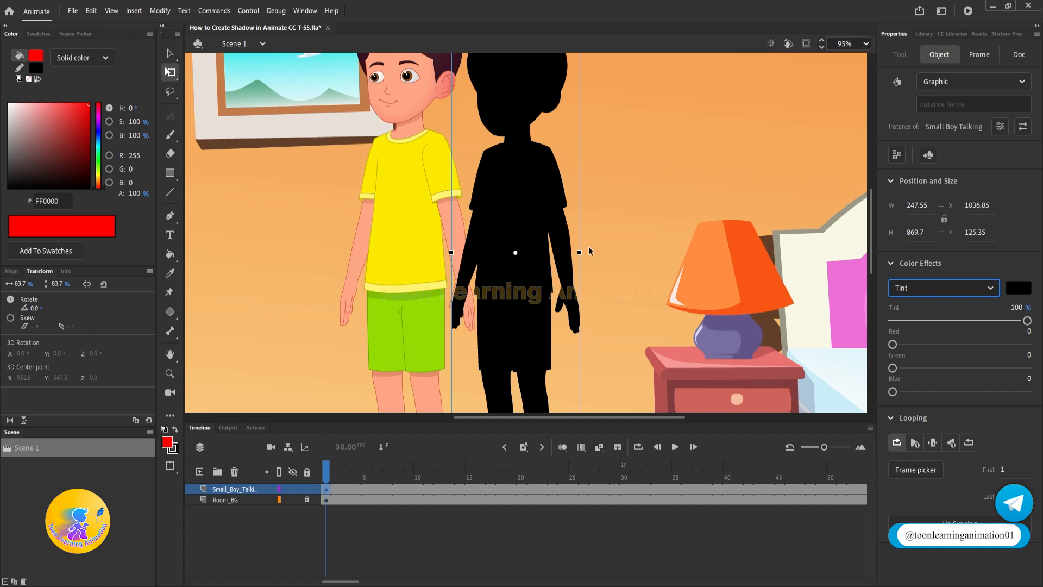
{"action": "left_click", "coordinate": [685, 232]}
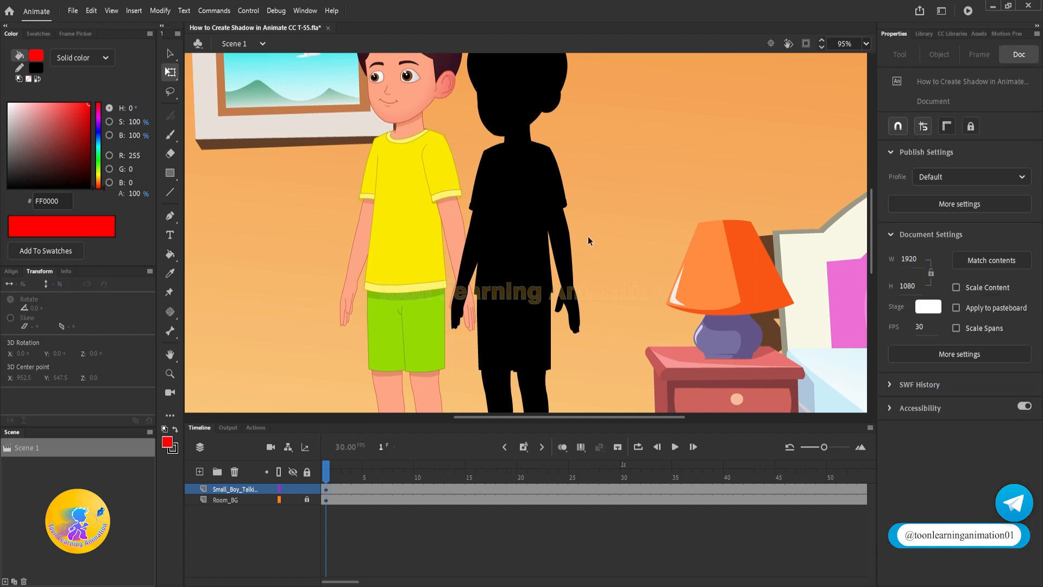
Unlock the Room_BG layer to copy the room background instance, and lock the layer again
{"action": "scroll", "coordinate": [588, 236], "scroll_direction": "down", "scroll_amount": 3}
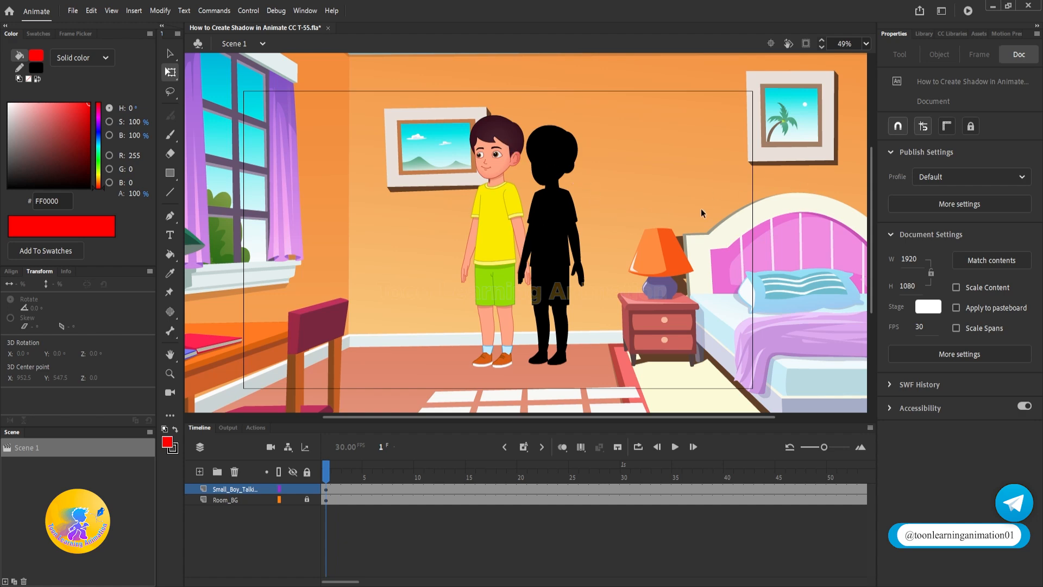
{"action": "scroll", "coordinate": [705, 201], "scroll_direction": "down", "scroll_amount": 2}
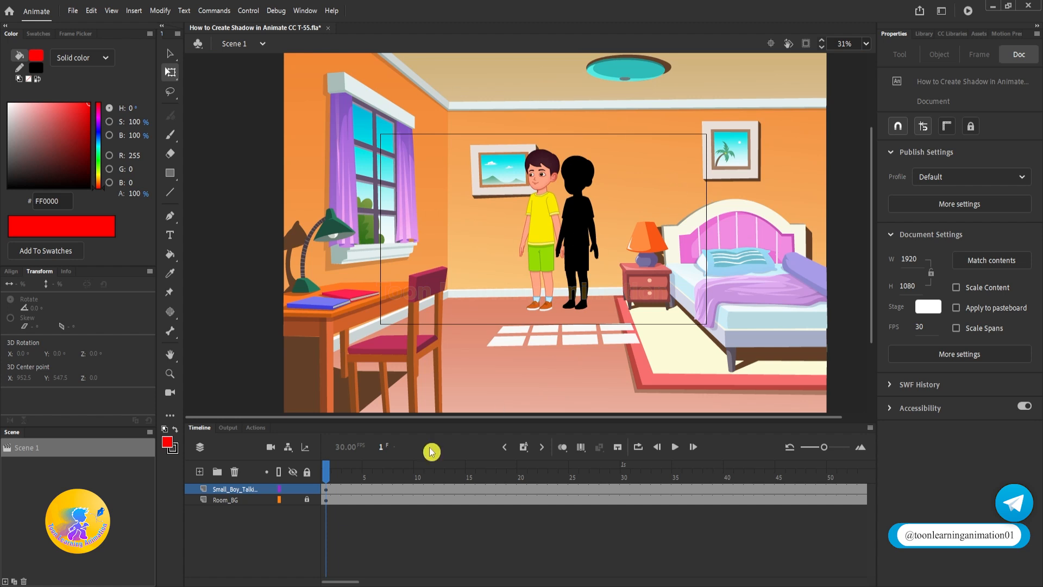
{"action": "left_click", "coordinate": [312, 499]}
{"action": "left_click", "coordinate": [355, 534]}
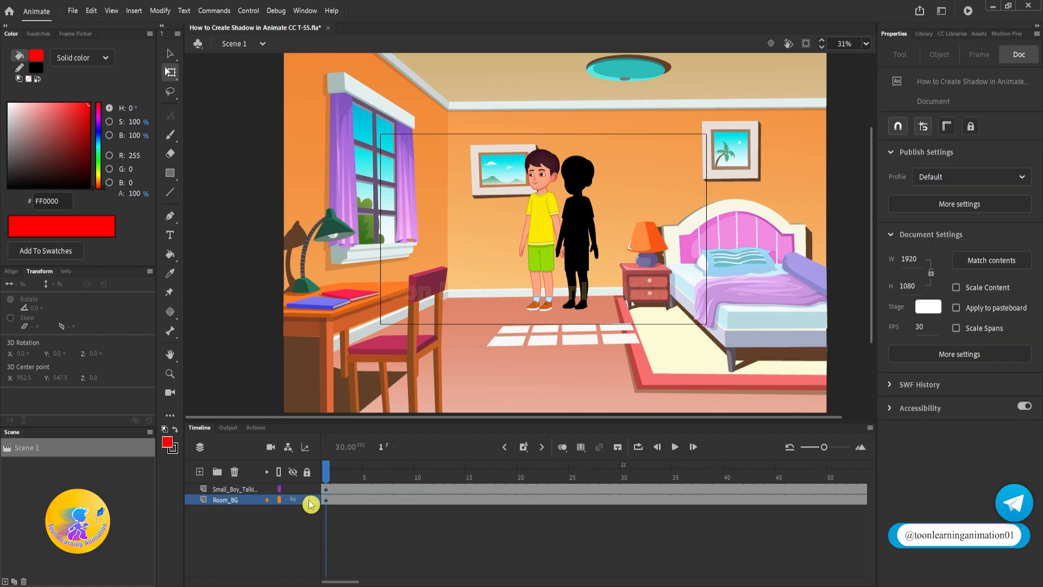
{"action": "left_click", "coordinate": [512, 324]}
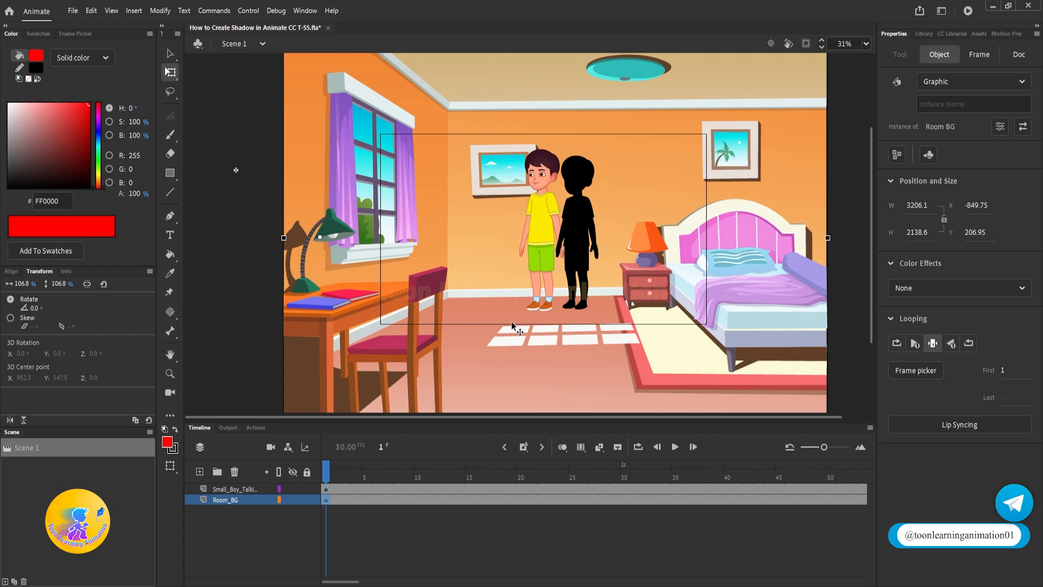
{"action": "left_click", "coordinate": [308, 500]}
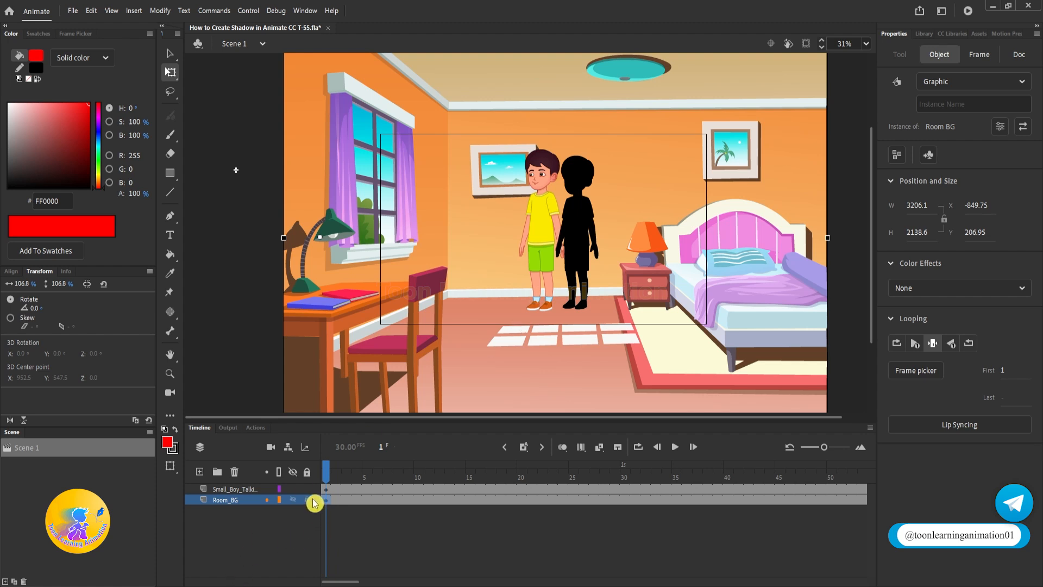
{"action": "left_click", "coordinate": [344, 534]}
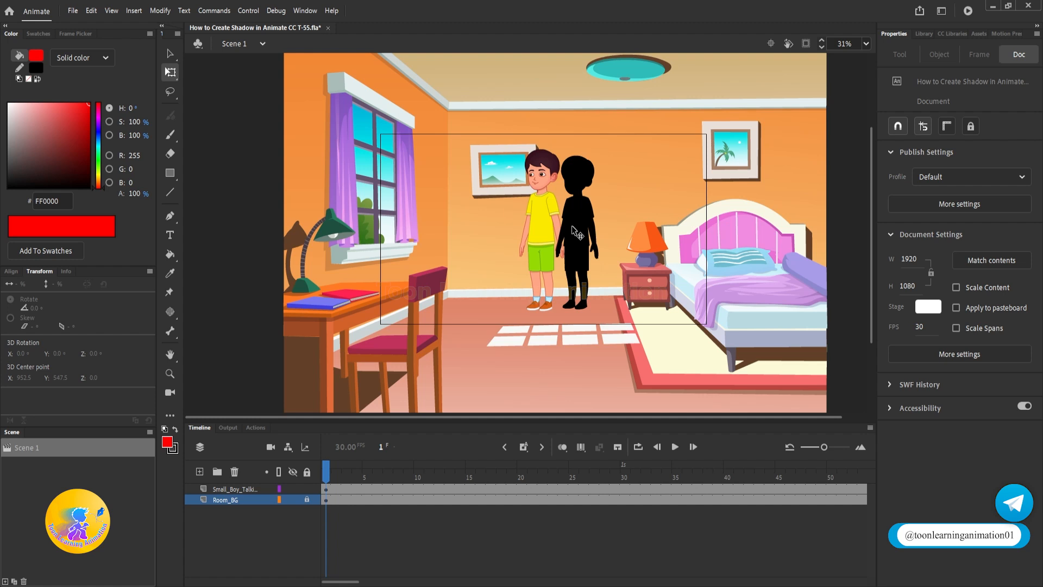
Add a layer named BG above Room_BG and paste the room background in place on it
{"action": "left_click", "coordinate": [199, 471]}
{"action": "double_click", "coordinate": [222, 500]}
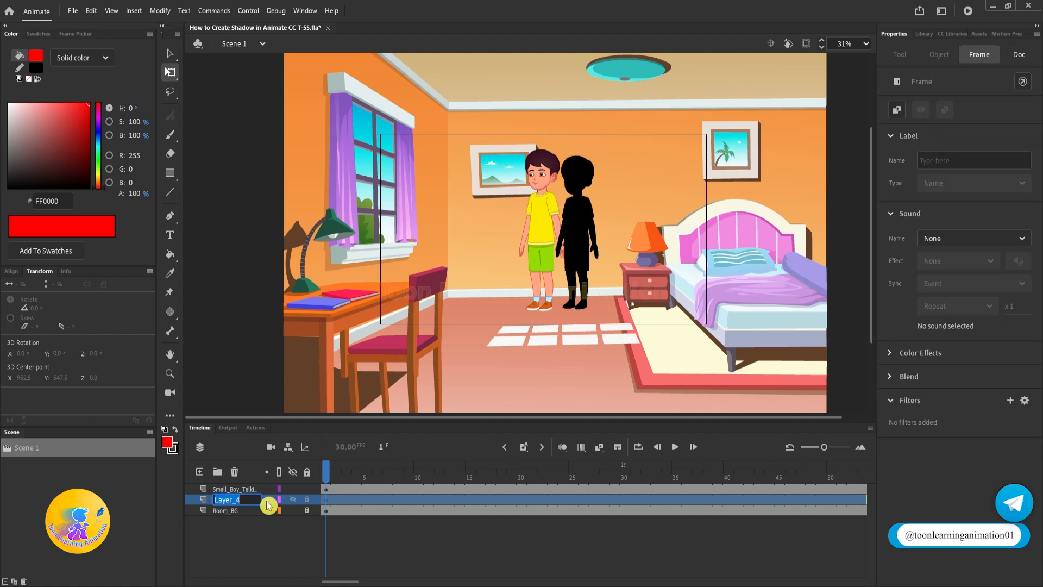
{"action": "type", "text": "BG"}
{"action": "left_click", "coordinate": [250, 549]}
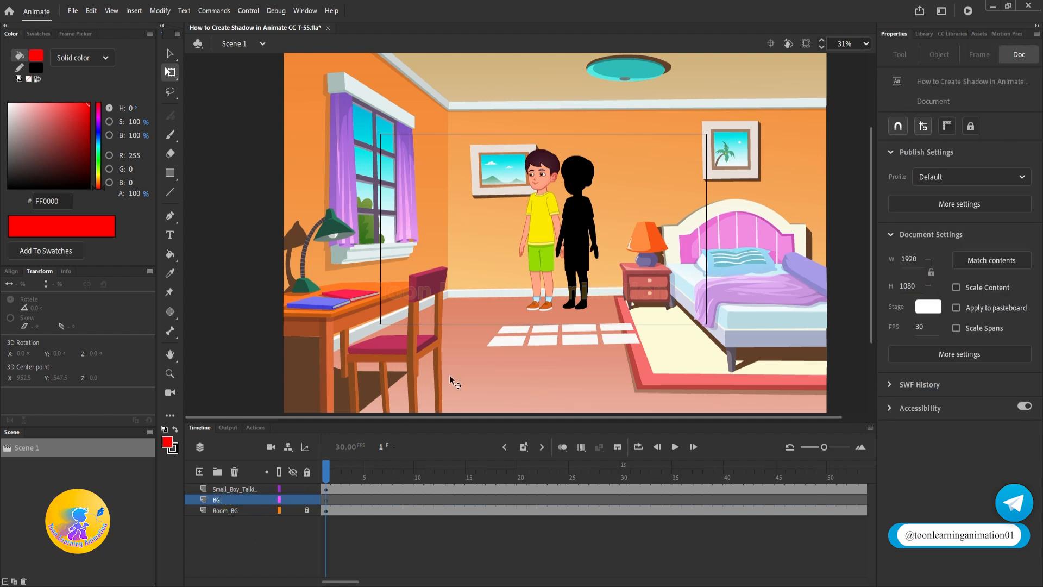
{"action": "key", "text": "ctrl+shift+v"}
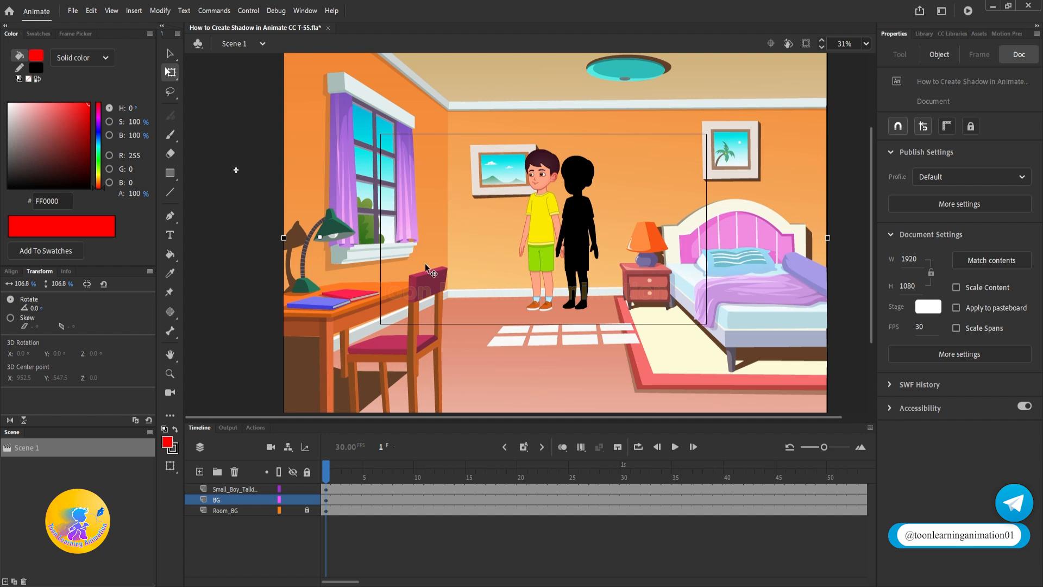
Cut the black boy duplicate and paste it in place on a new topmost layer named Shadow
{"action": "left_click", "coordinate": [587, 223]}
{"action": "key", "text": "ctrl+x"}
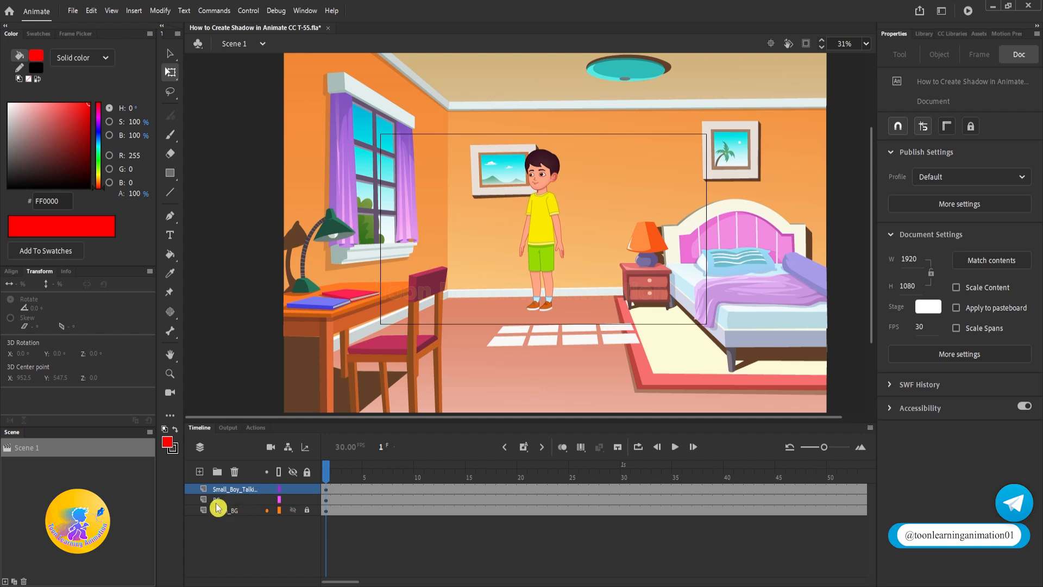
{"action": "left_click", "coordinate": [200, 471]}
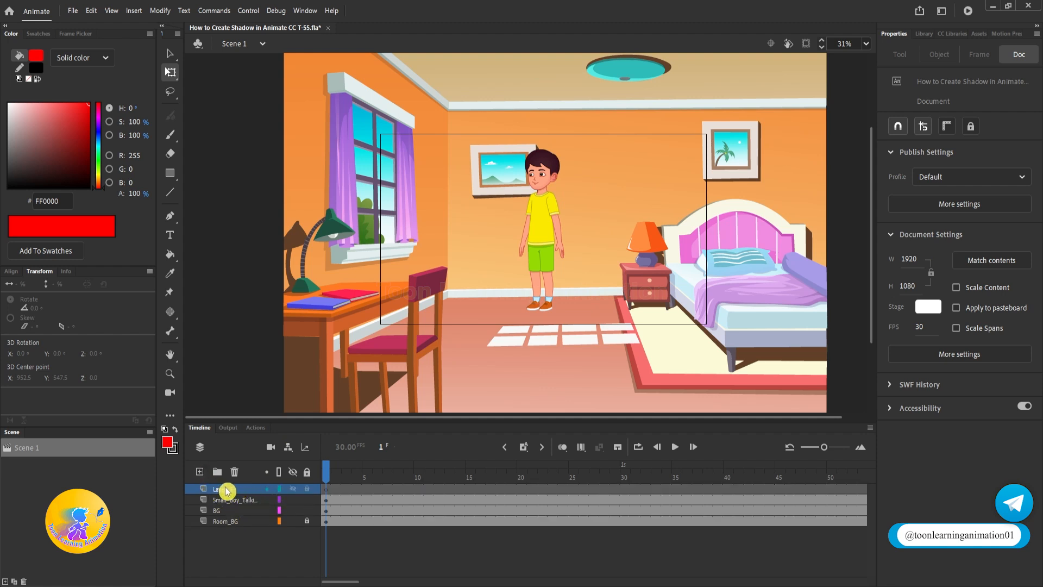
{"action": "key", "text": "ctrl+shift+v"}
{"action": "double_click", "coordinate": [228, 489]}
{"action": "type", "text": "Shado"}
{"action": "key", "text": "Return"}
{"action": "left_click", "coordinate": [375, 557]}
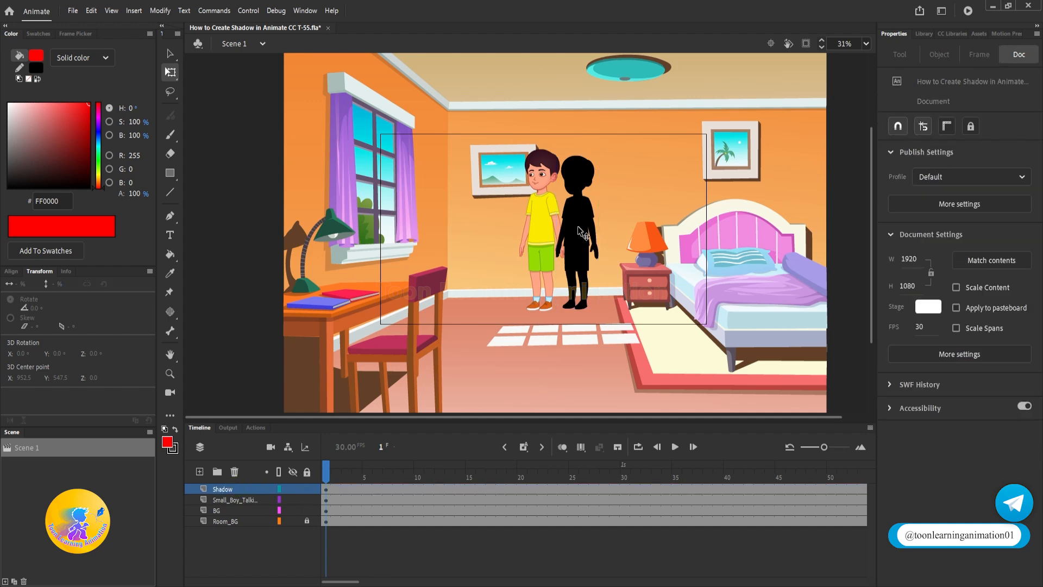
Move the Shadow layer below the BG layer and above Room_BG
{"action": "scroll", "coordinate": [584, 234], "scroll_direction": "up", "scroll_amount": 4}
{"action": "left_click", "coordinate": [224, 489]}
{"action": "left_click_drag", "start_coordinate": [224, 490], "coordinate": [223, 518]}
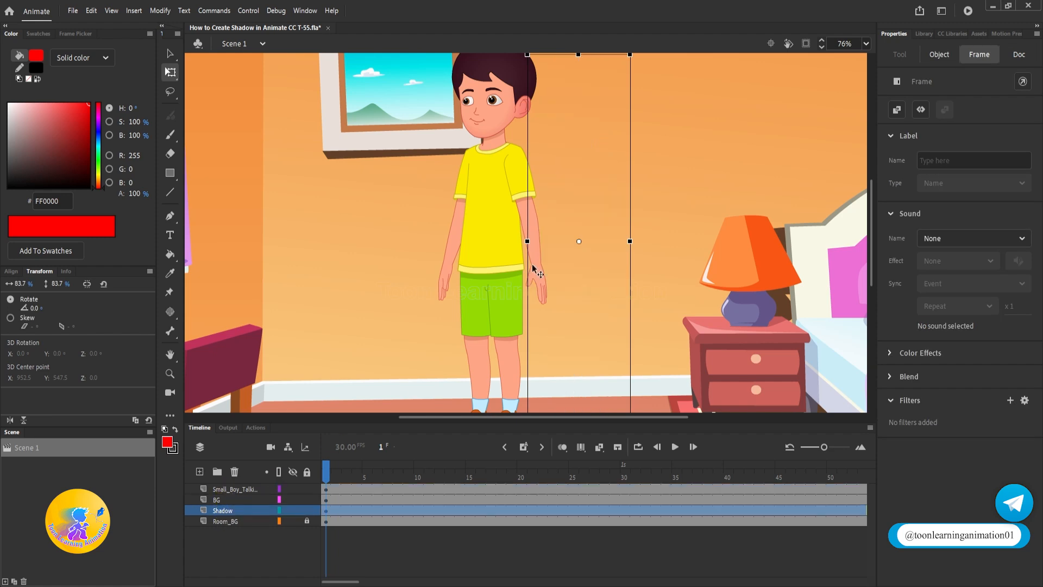
{"action": "scroll", "coordinate": [534, 270], "scroll_direction": "down", "scroll_amount": 4}
{"action": "key", "text": "v"}
{"action": "scroll", "coordinate": [571, 277], "scroll_direction": "up", "scroll_amount": 3}
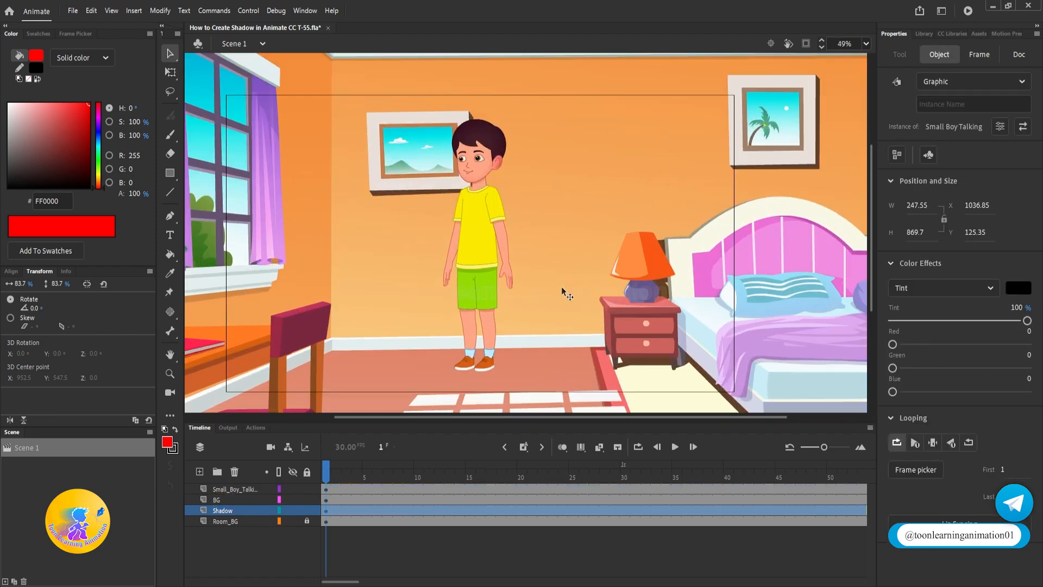
Apply an Alpha color effect of 55% to the room background on the BG layer
{"action": "left_click", "coordinate": [328, 500]}
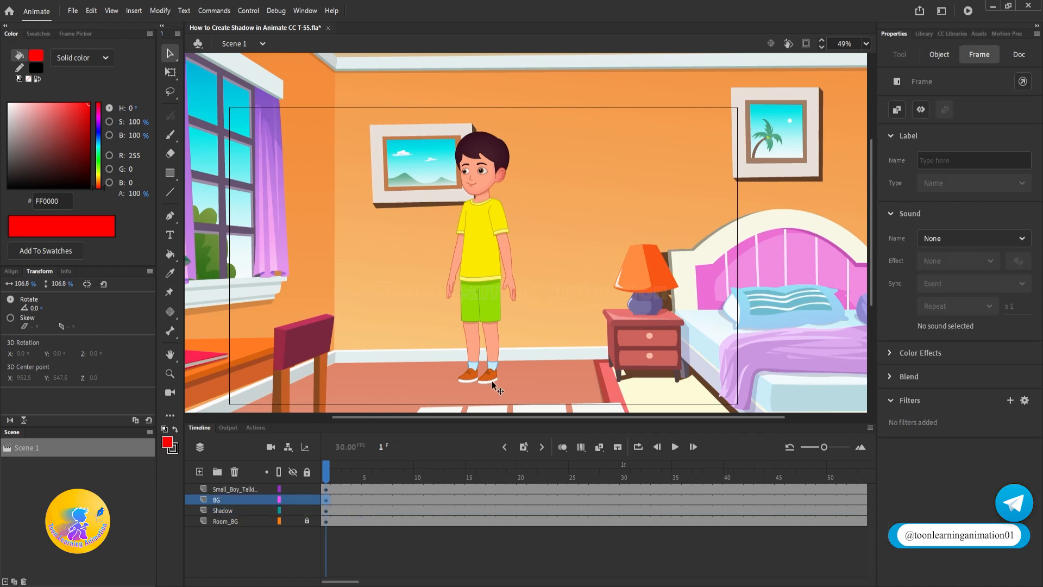
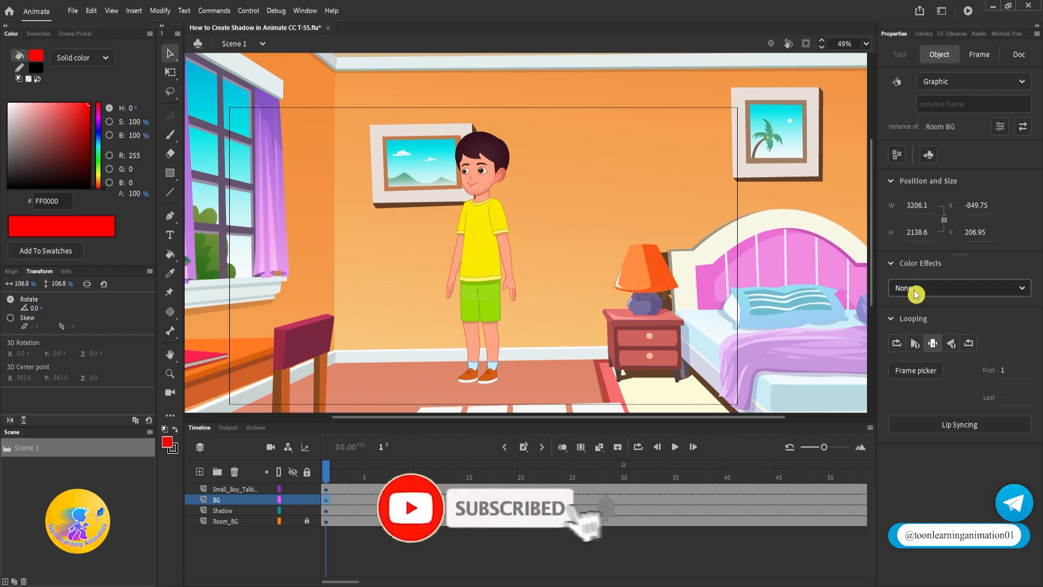
{"action": "left_click", "coordinate": [945, 292]}
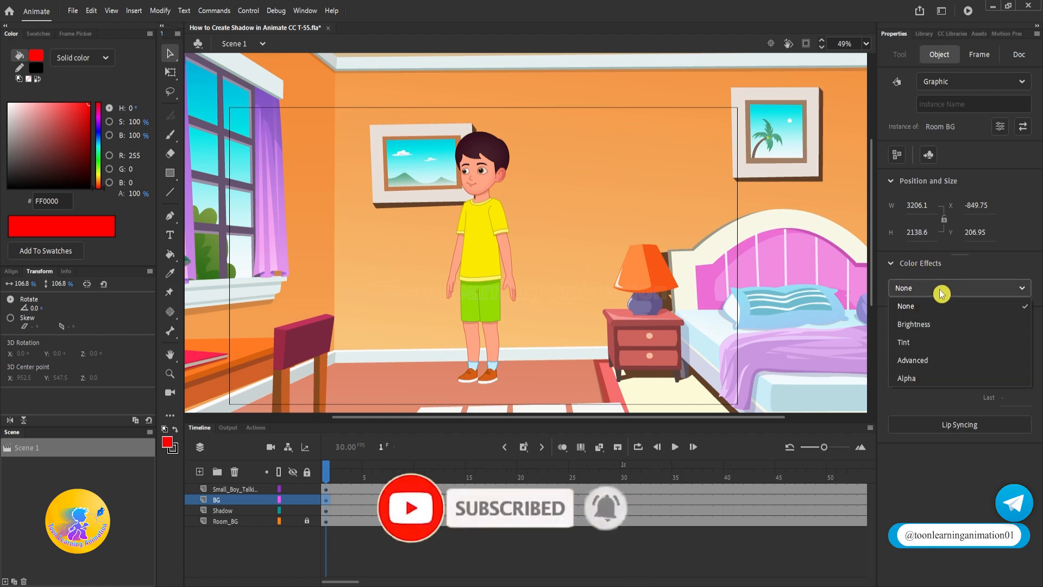
{"action": "left_click", "coordinate": [912, 383]}
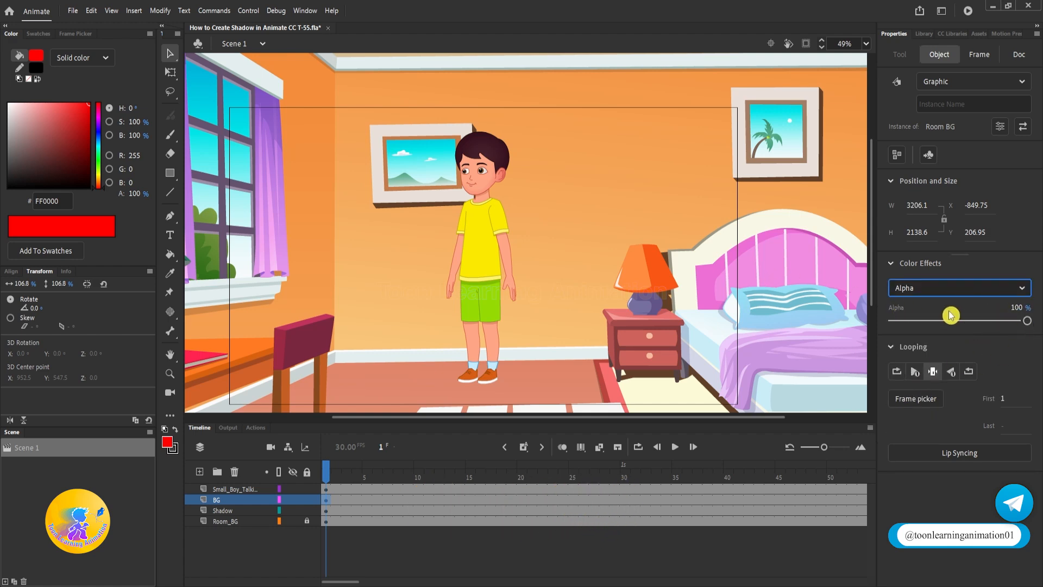
{"action": "left_click_drag", "start_coordinate": [1029, 323], "coordinate": [990, 329]}
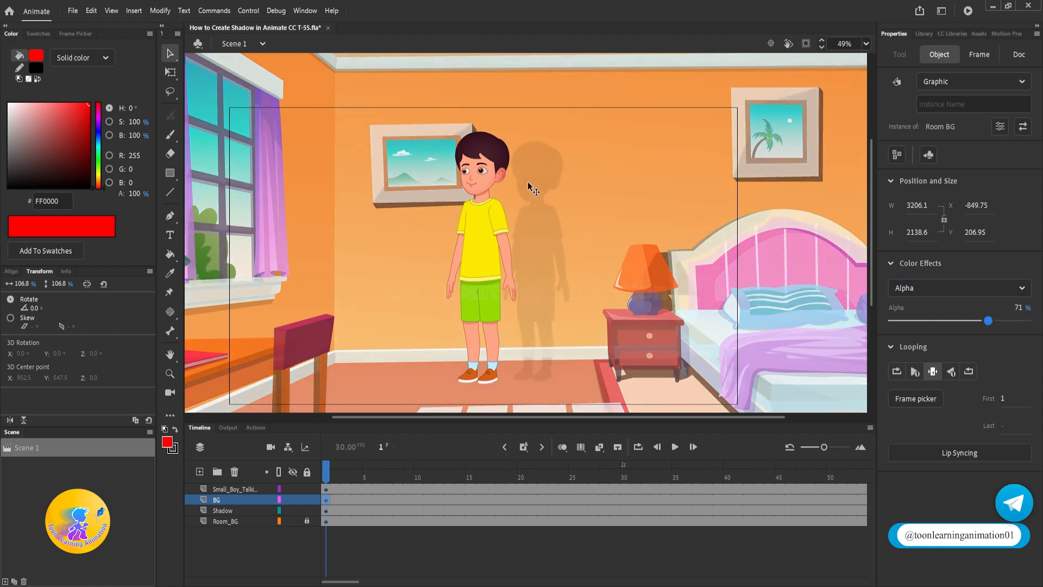
{"action": "scroll", "coordinate": [531, 187], "scroll_direction": "up", "scroll_amount": 5}
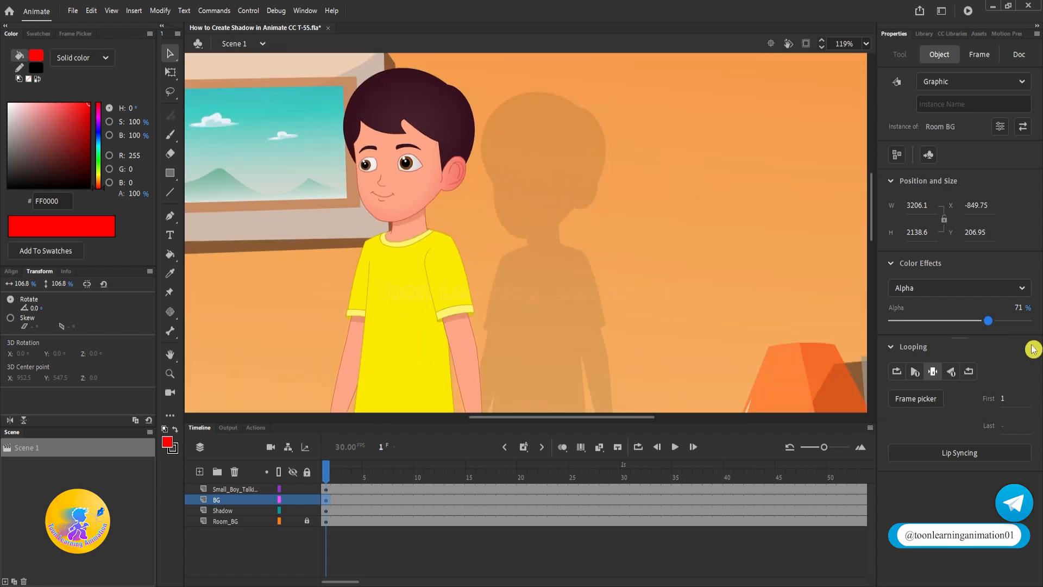
{"action": "mouse_move", "coordinate": [988, 322]}
{"action": "left_mouse_down"}
{"action": "mouse_move", "coordinate": [899, 325]}
{"action": "mouse_move", "coordinate": [968, 326]}
{"action": "left_mouse_up"}
{"action": "left_click", "coordinate": [1023, 308]}
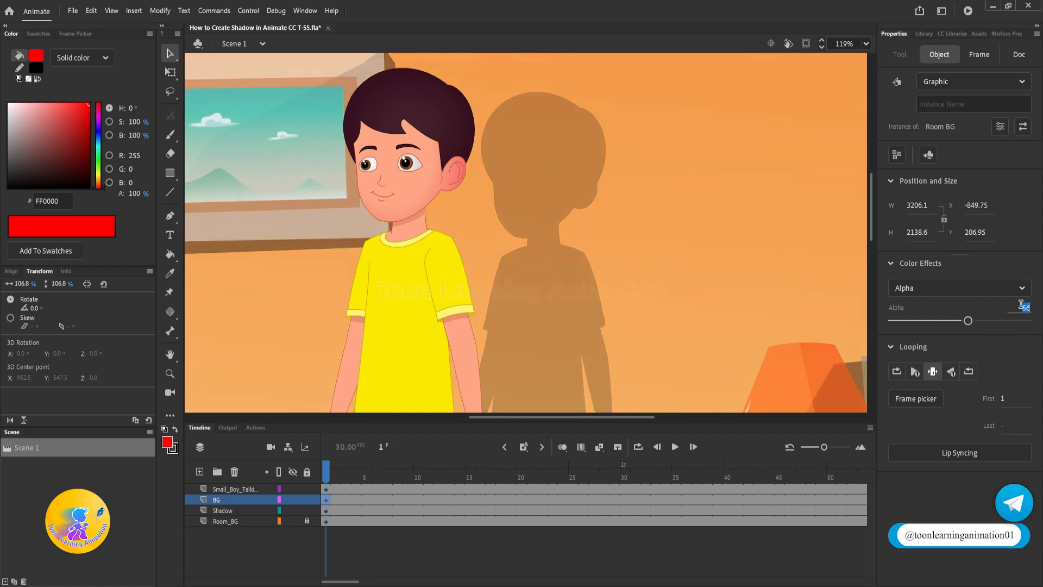
{"action": "type", "text": "55"}
Examine the boy's shadow through the semi-transparent background from head to feet
{"action": "scroll", "coordinate": [594, 205], "scroll_direction": "down", "scroll_amount": 5}
{"action": "scroll", "coordinate": [568, 242], "scroll_direction": "up", "scroll_amount": 3}
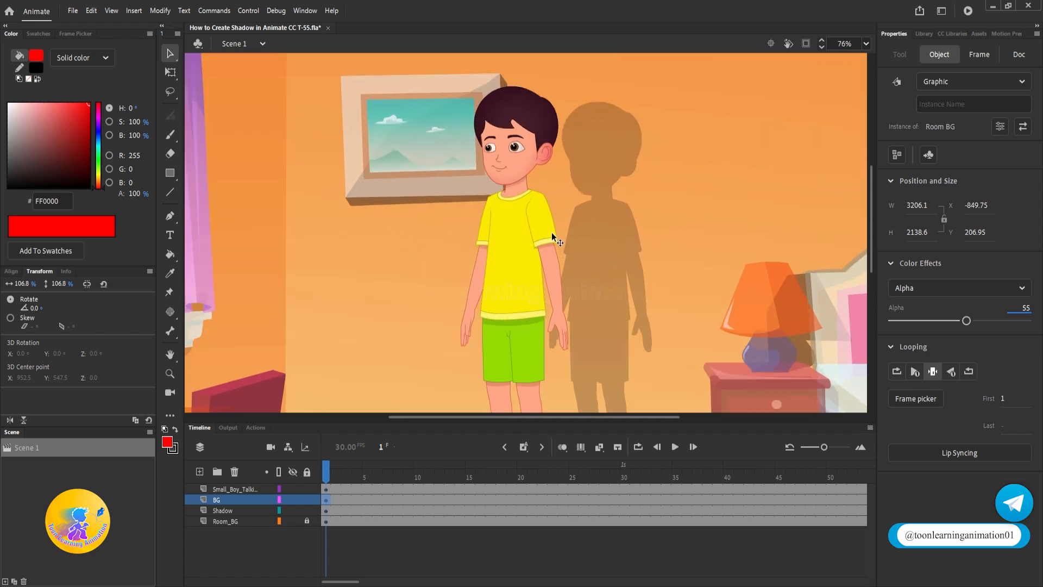
{"action": "scroll", "coordinate": [625, 170], "scroll_direction": "up", "scroll_amount": 3}
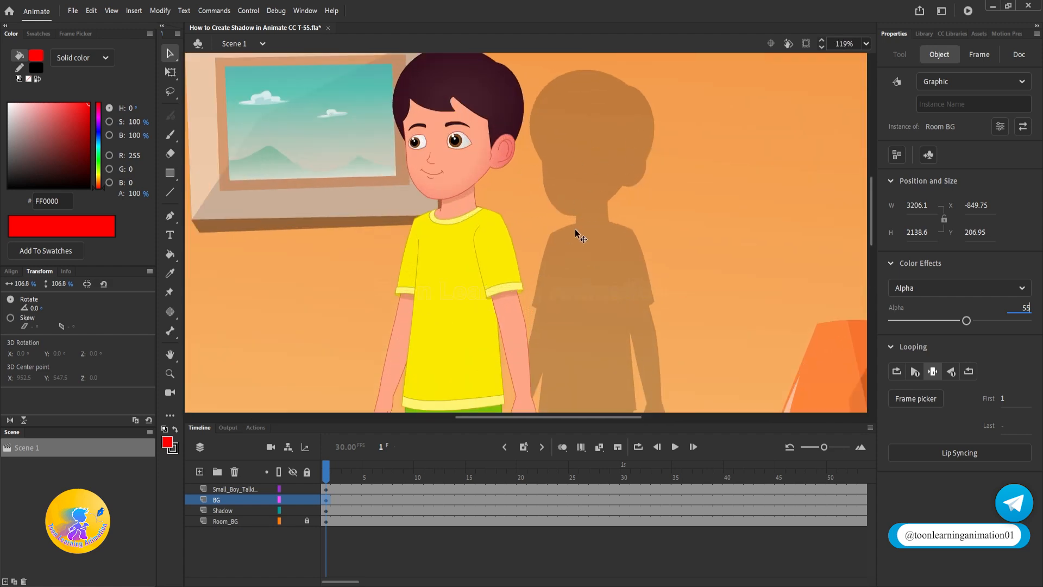
{"action": "scroll", "coordinate": [584, 248], "scroll_direction": "down", "scroll_amount": 2}
{"action": "scroll", "coordinate": [585, 193], "scroll_direction": "down", "scroll_amount": 3}
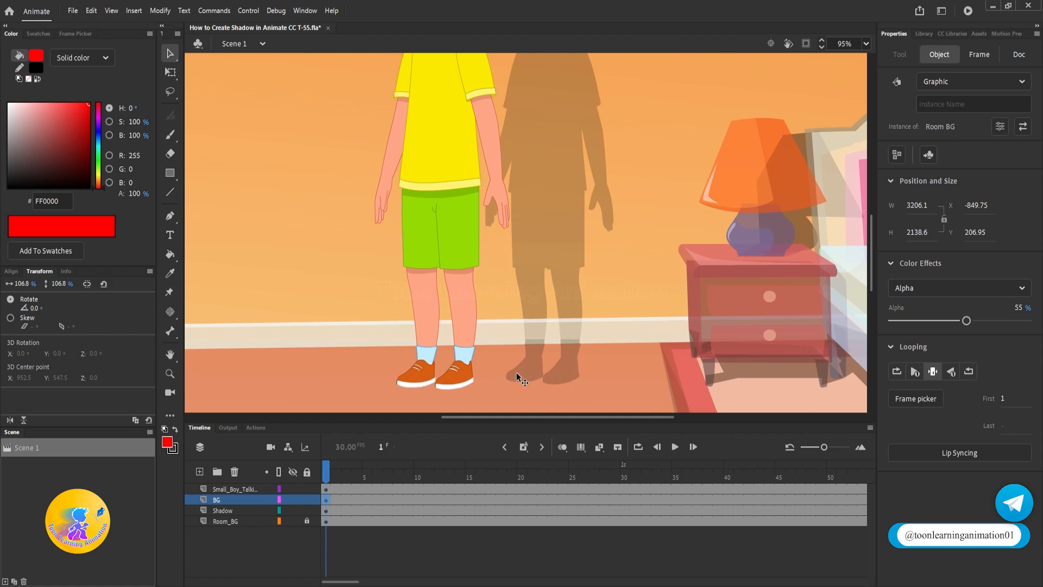
{"action": "scroll", "coordinate": [565, 358], "scroll_direction": "down", "scroll_amount": 4}
{"action": "scroll", "coordinate": [558, 342], "scroll_direction": "up", "scroll_amount": 4}
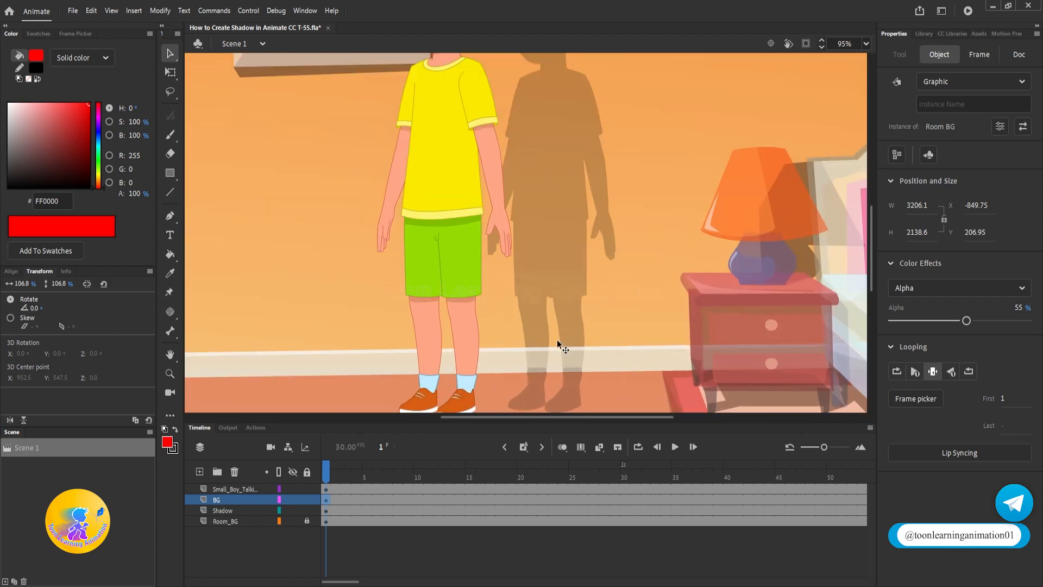
{"action": "scroll", "coordinate": [566, 351], "scroll_direction": "down", "scroll_amount": 3}
{"action": "scroll", "coordinate": [579, 306], "scroll_direction": "up", "scroll_amount": 3}
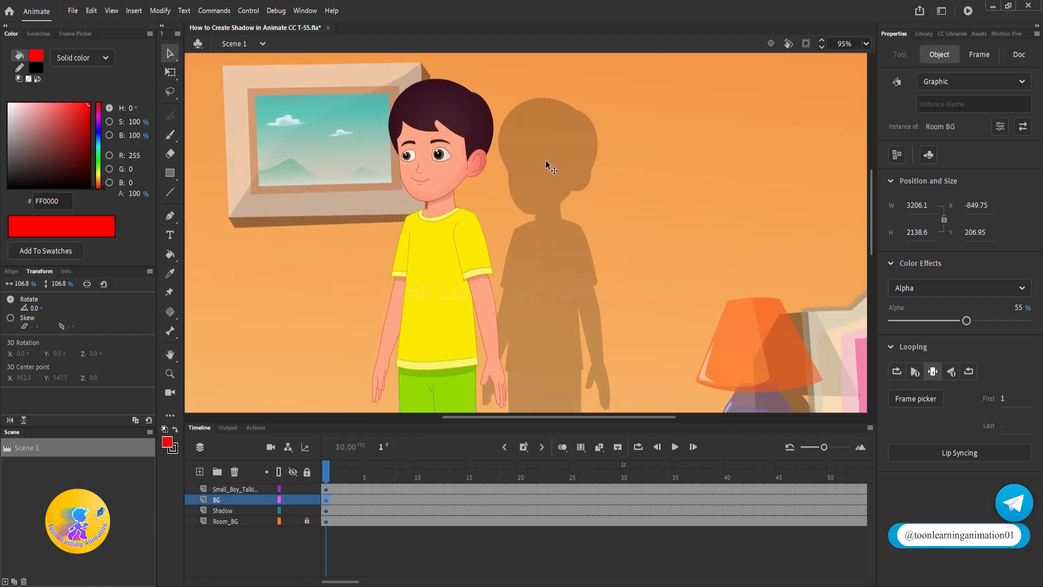
Undo the accidental shift of the room background and lock the BG layer
{"action": "left_click_drag", "start_coordinate": [547, 159], "coordinate": [508, 159]}
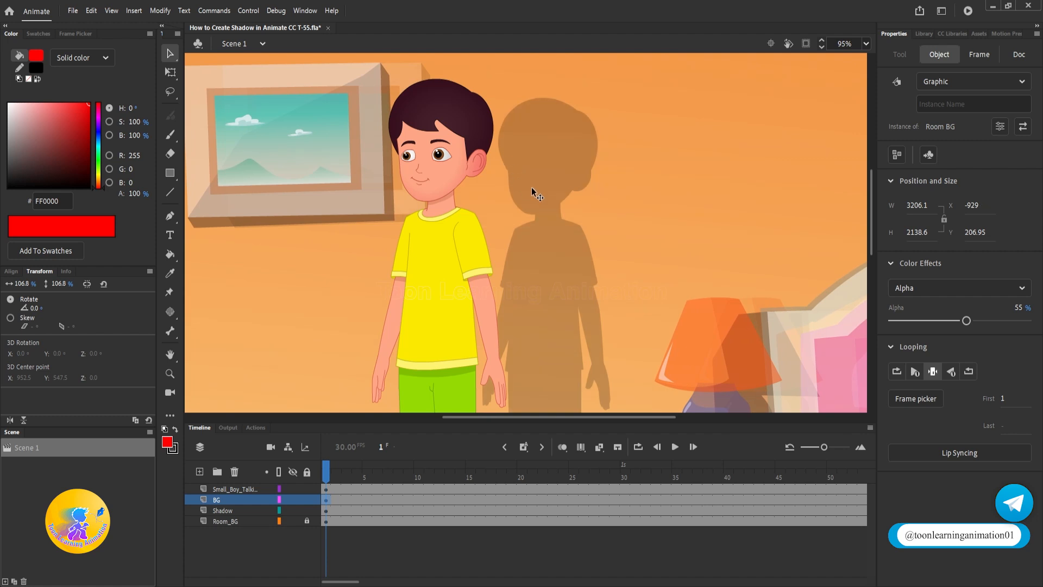
{"action": "key", "text": "ctrl+z"}
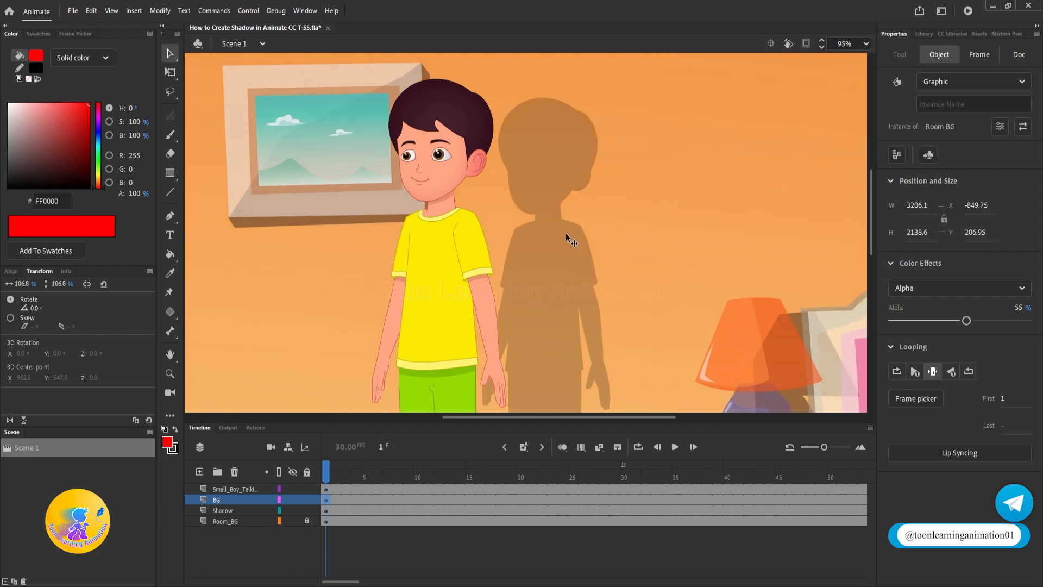
{"action": "left_click", "coordinate": [307, 499]}
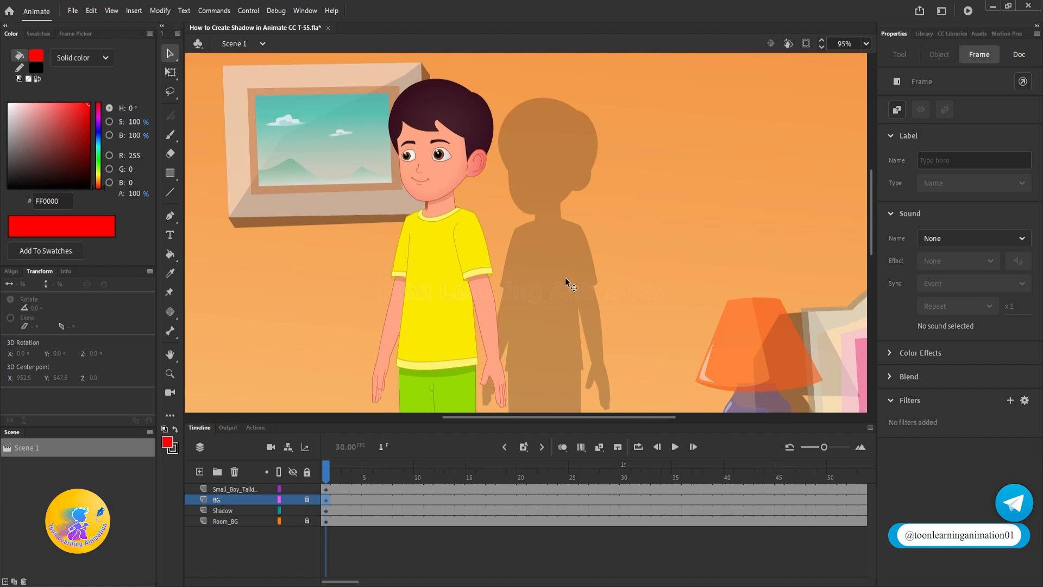
Move the shadow figure horizontally closer behind the boy, to about X 951
{"action": "left_click", "coordinate": [569, 261]}
{"action": "left_click_drag", "start_coordinate": [571, 262], "coordinate": [528, 262]}
{"action": "scroll", "coordinate": [521, 222], "scroll_direction": "down", "scroll_amount": 3}
{"action": "scroll", "coordinate": [520, 222], "scroll_direction": "down", "scroll_amount": 4}
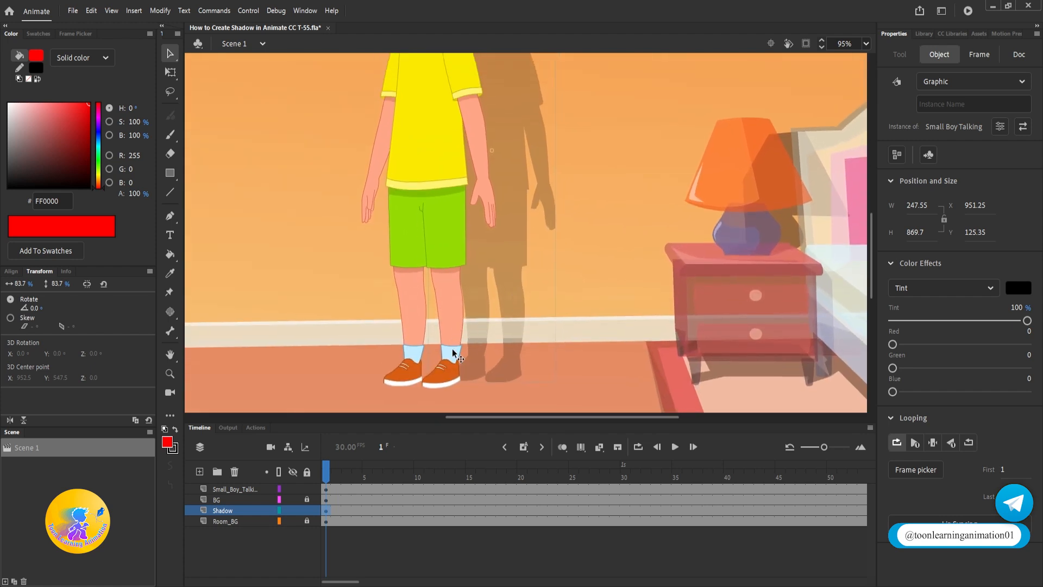
{"action": "scroll", "coordinate": [464, 347], "scroll_direction": "up", "scroll_amount": 4}
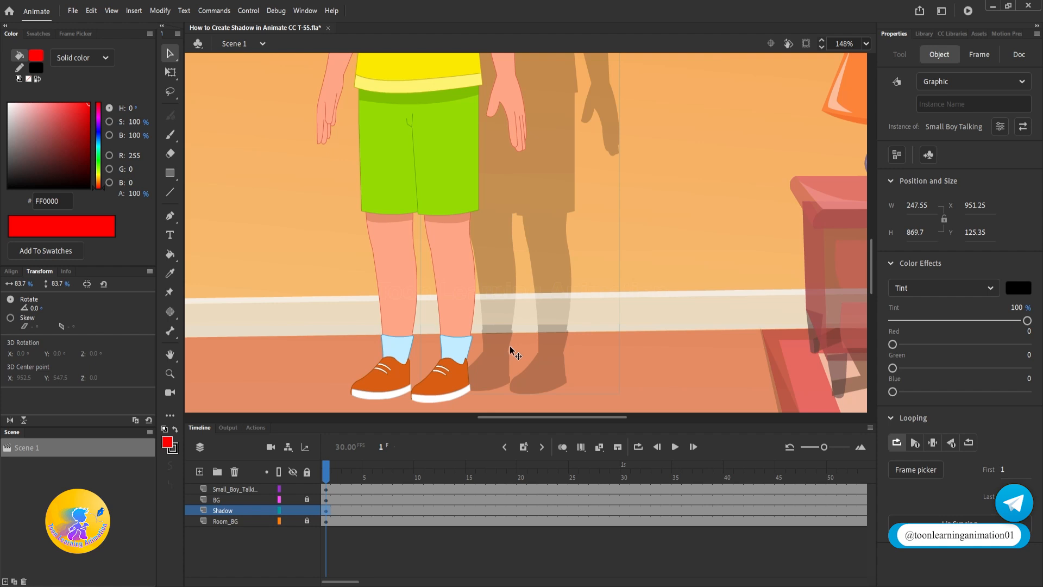
{"action": "scroll", "coordinate": [550, 289], "scroll_direction": "down", "scroll_amount": 4}
{"action": "scroll", "coordinate": [556, 306], "scroll_direction": "up", "scroll_amount": 2}
Play the animation to check how the shadow follows the boy's motion, and return to frame 1
{"action": "key", "text": "Return"}
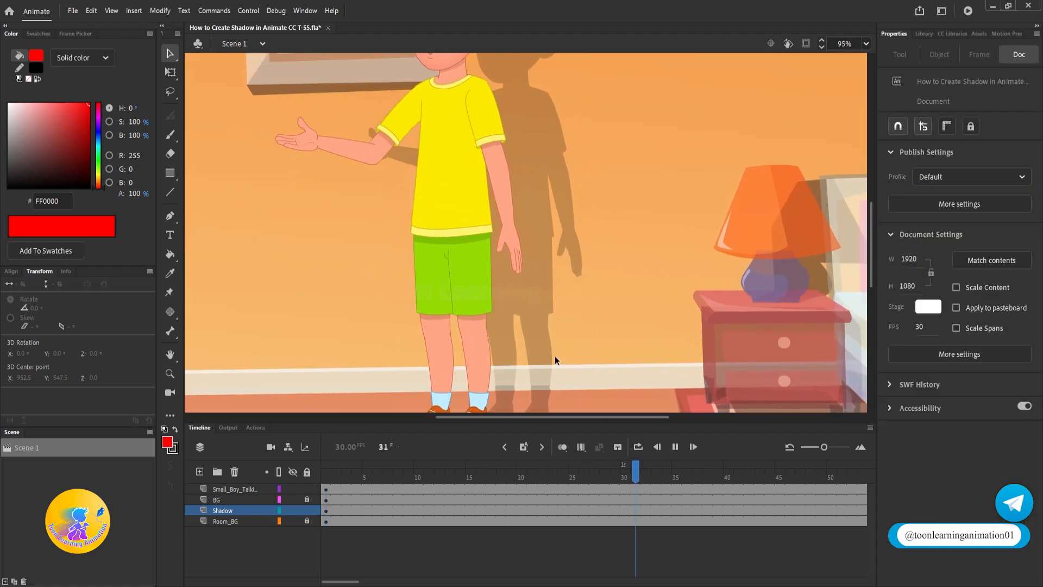
{"action": "left_click", "coordinate": [251, 484]}
{"action": "key", "text": "Return"}
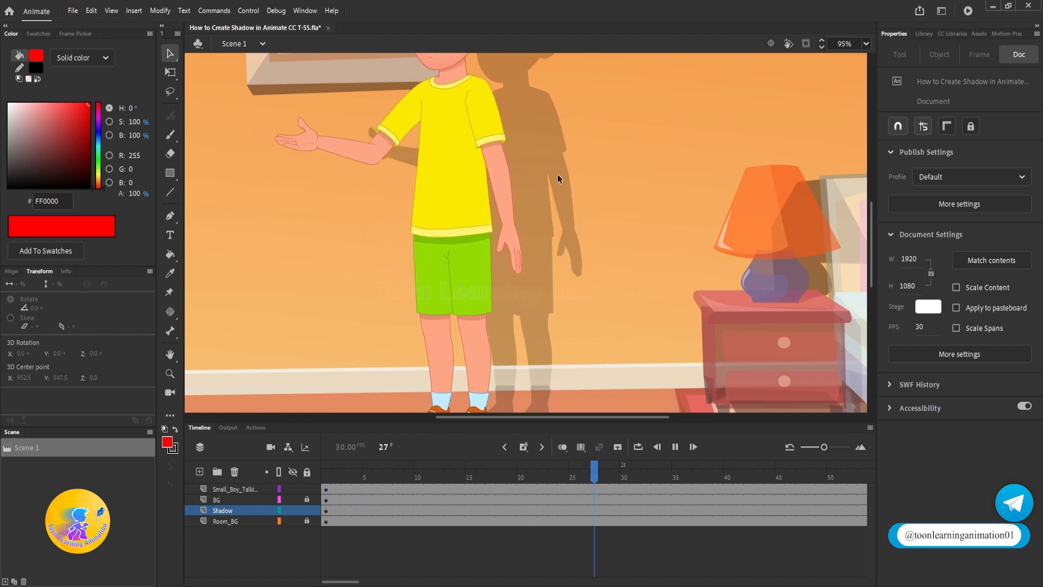
{"action": "scroll", "coordinate": [556, 326], "scroll_direction": "up", "scroll_amount": 3}
{"action": "scroll", "coordinate": [550, 238], "scroll_direction": "down", "scroll_amount": 2}
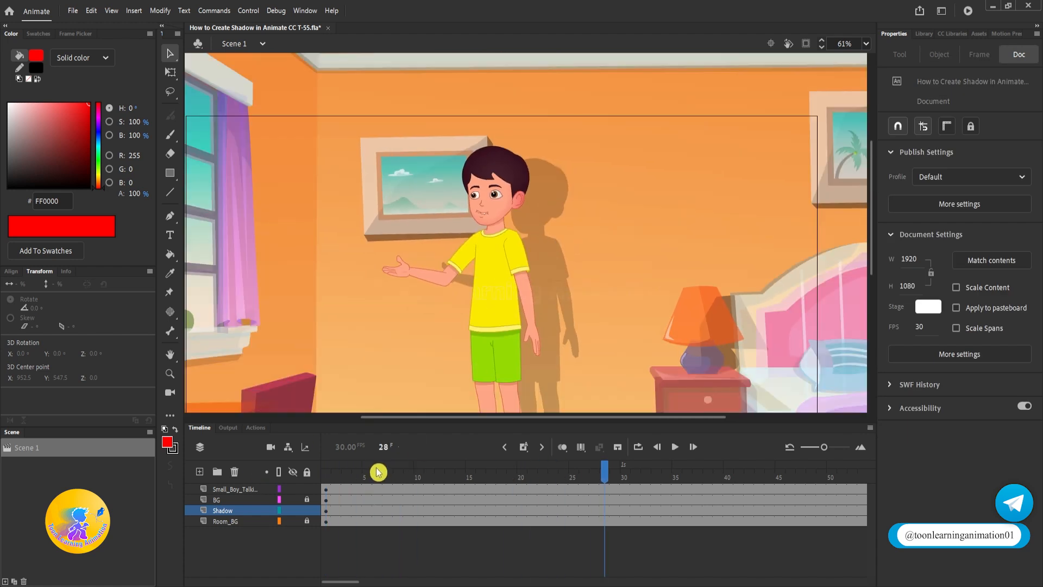
{"action": "left_click_drag", "start_coordinate": [379, 472], "coordinate": [326, 473]}
Examine the shadow's legs and feet where the wall meets the floor
{"action": "left_click_drag", "start_coordinate": [592, 275], "coordinate": [591, 177]}
{"action": "scroll", "coordinate": [509, 332], "scroll_direction": "up", "scroll_amount": 3}
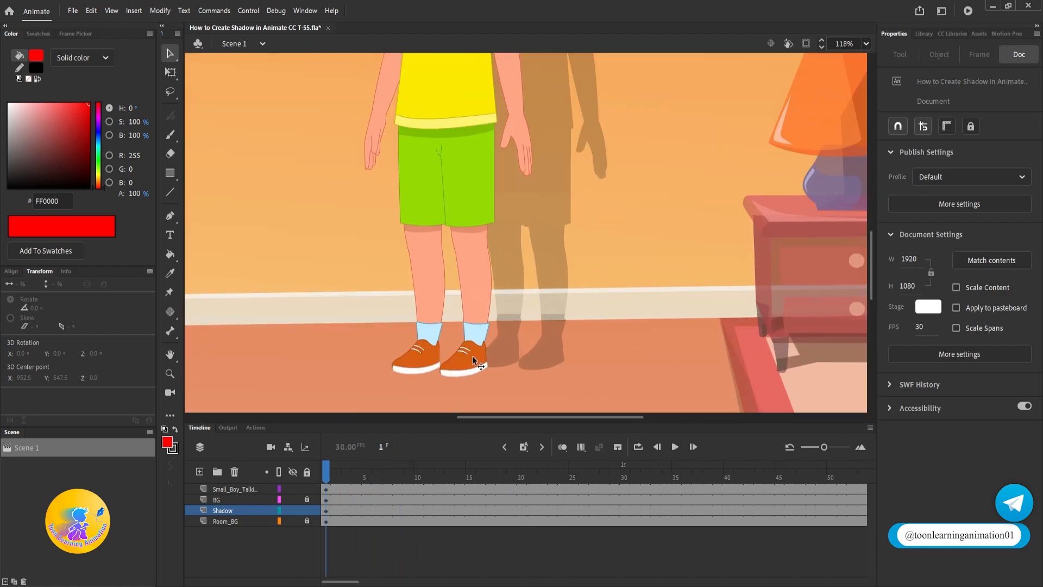
{"action": "scroll", "coordinate": [474, 360], "scroll_direction": "up", "scroll_amount": 2}
{"action": "left_click_drag", "start_coordinate": [501, 336], "coordinate": [525, 375]}
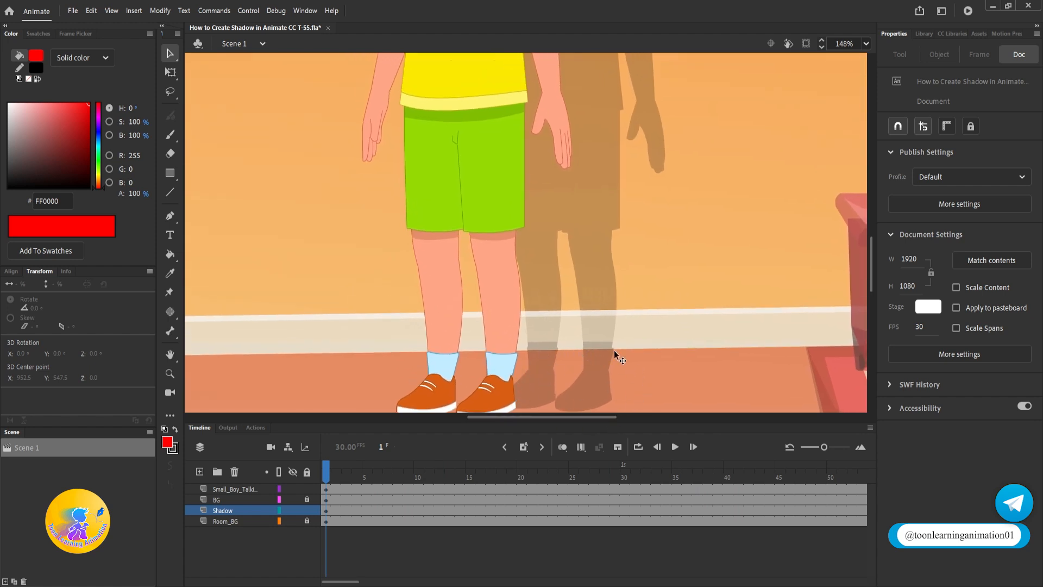
{"action": "scroll", "coordinate": [579, 360], "scroll_direction": "down", "scroll_amount": 3}
{"action": "scroll", "coordinate": [599, 355], "scroll_direction": "up", "scroll_amount": 3}
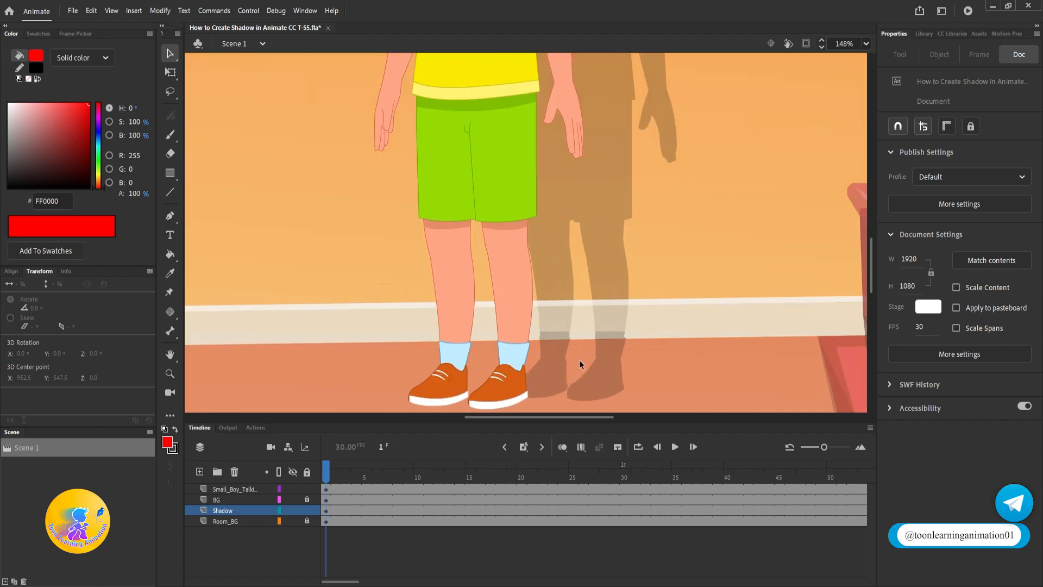
{"action": "scroll", "coordinate": [575, 359], "scroll_direction": "down", "scroll_amount": 4}
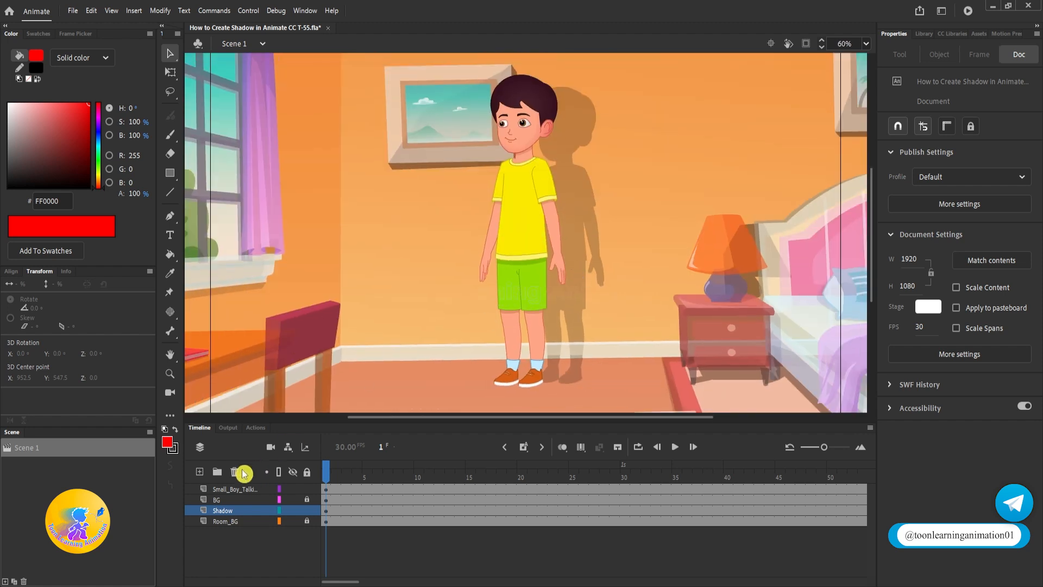
Add a layer named Mask directly above the Shadow layer
{"action": "left_click", "coordinate": [200, 476]}
{"action": "double_click", "coordinate": [231, 510]}
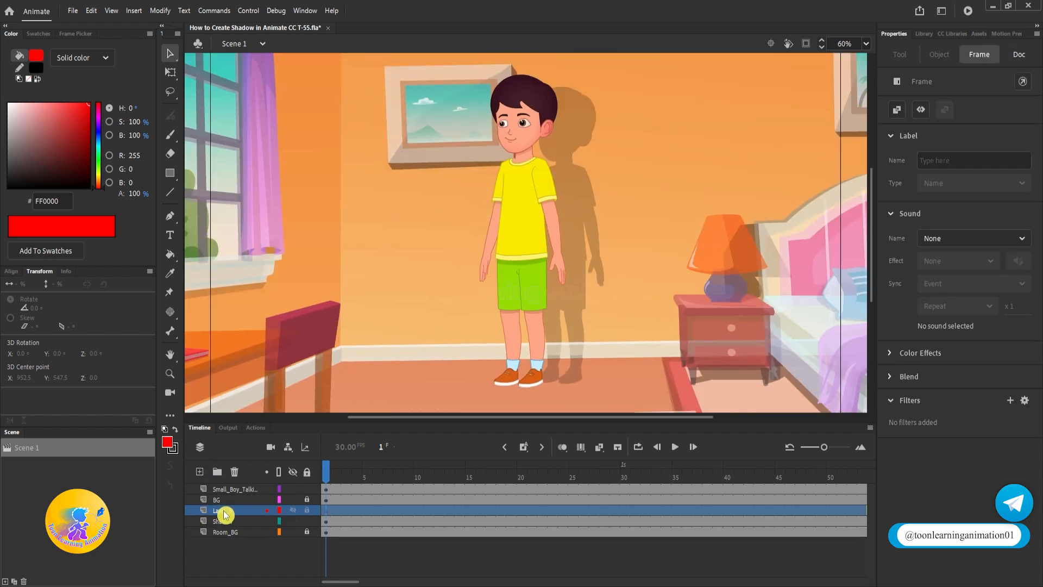
{"action": "type", "text": "Mask"}
{"action": "key", "text": "Return"}
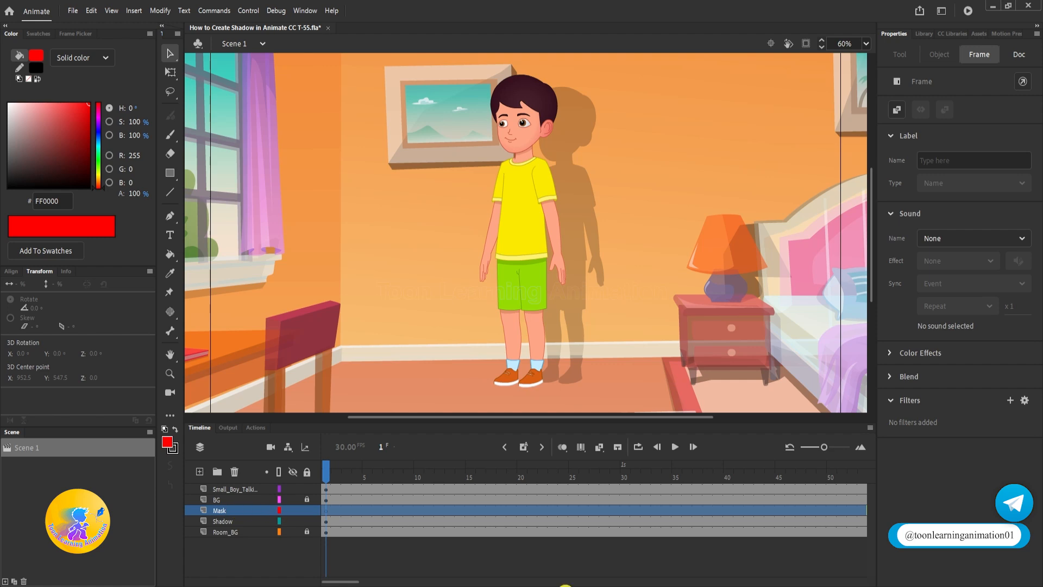
Draw a red rectangle on the Mask layer covering the wall around the boy and shadow, with its lower edge aligned to the floor line
{"action": "left_click", "coordinate": [170, 173]}
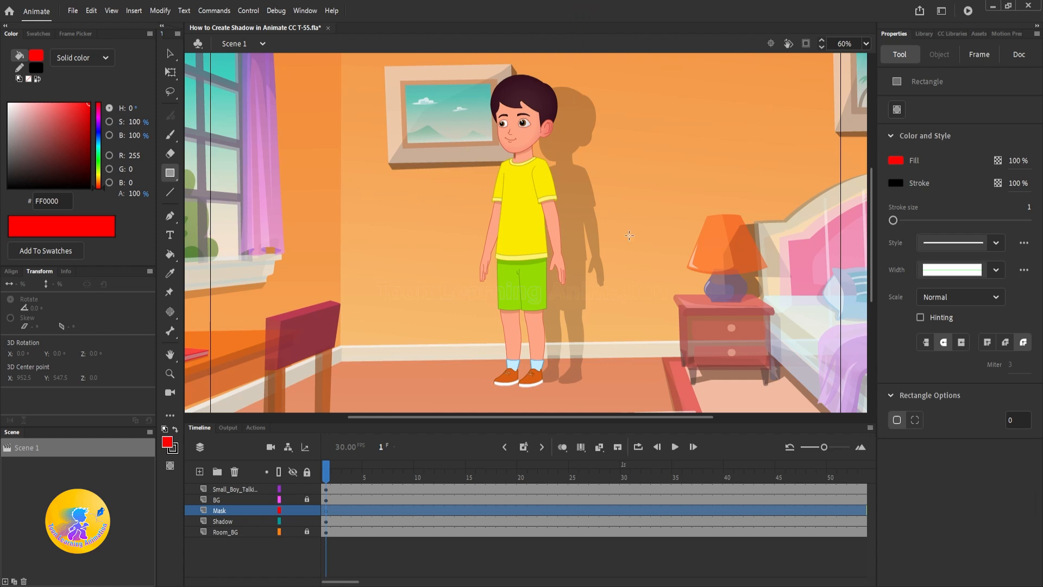
{"action": "scroll", "coordinate": [565, 402], "scroll_direction": "up", "scroll_amount": 5}
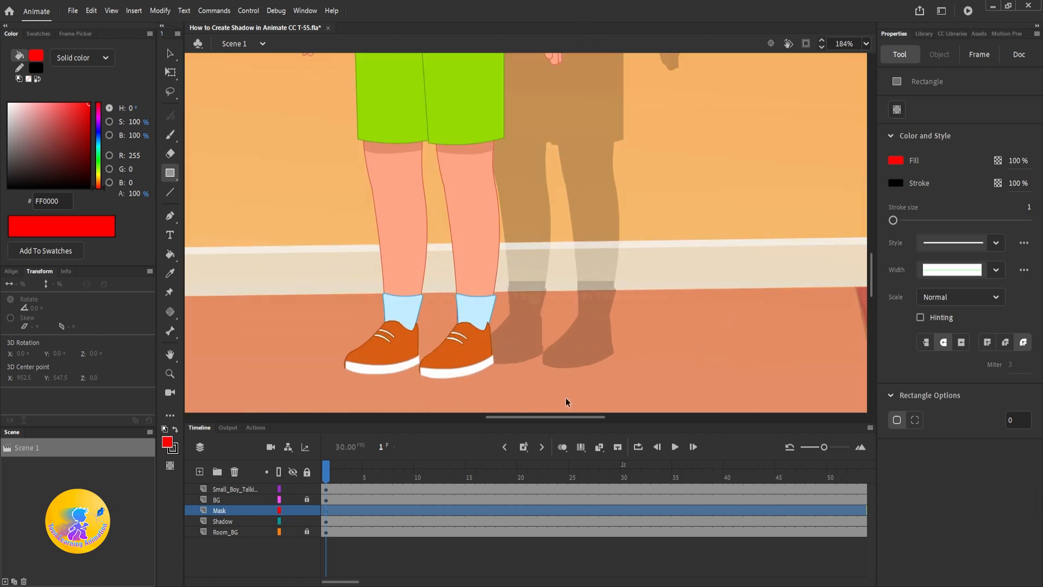
{"action": "scroll", "coordinate": [584, 338], "scroll_direction": "down", "scroll_amount": 5}
{"action": "left_click_drag", "start_coordinate": [453, 85], "coordinate": [697, 327]}
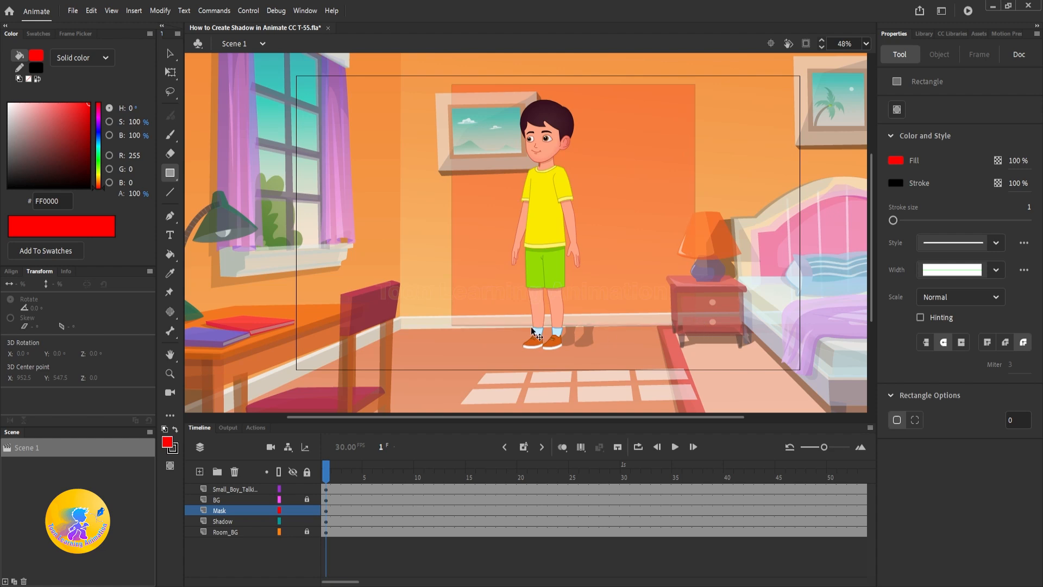
{"action": "scroll", "coordinate": [452, 329], "scroll_direction": "up", "scroll_amount": 7}
{"action": "left_click_drag", "start_coordinate": [441, 331], "coordinate": [442, 349]}
{"action": "scroll", "coordinate": [441, 344], "scroll_direction": "down", "scroll_amount": 5}
{"action": "scroll", "coordinate": [611, 342], "scroll_direction": "down", "scroll_amount": 3}
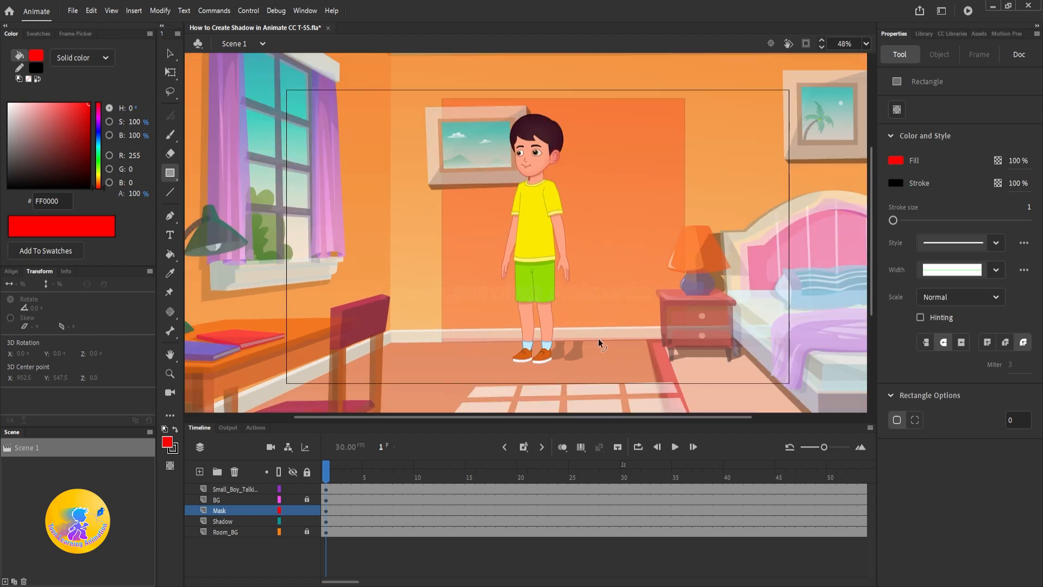
Turn the Mask layer into a mask for the Shadow layer and inspect where the shadow is cut at the floor line
{"action": "scroll", "coordinate": [595, 342], "scroll_direction": "up", "scroll_amount": 6}
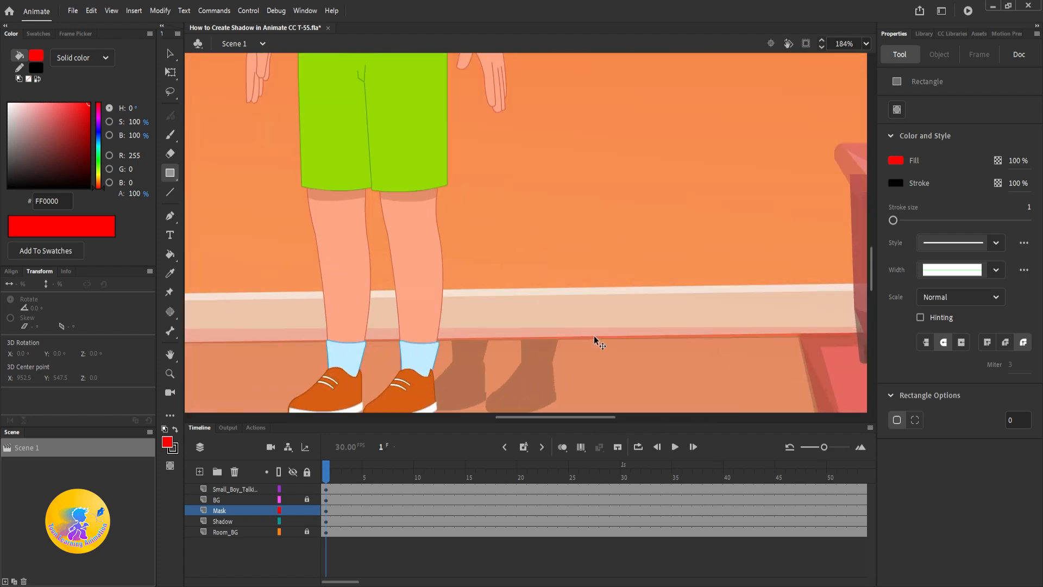
{"action": "scroll", "coordinate": [593, 335], "scroll_direction": "down", "scroll_amount": 1}
{"action": "scroll", "coordinate": [593, 335], "scroll_direction": "down", "scroll_amount": 5}
{"action": "left_click", "coordinate": [231, 515]}
{"action": "right_click", "coordinate": [222, 514]}
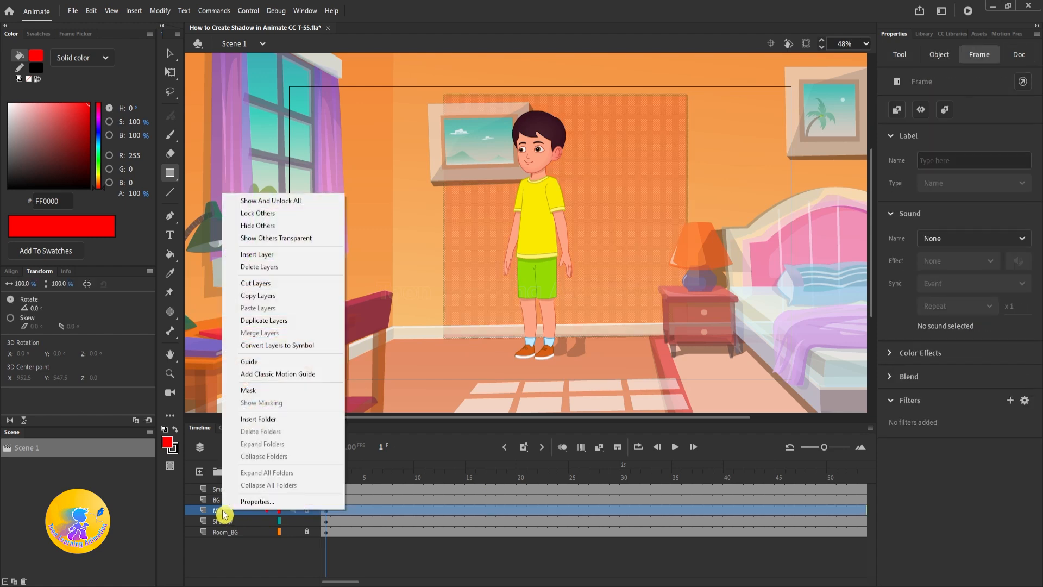
{"action": "left_click", "coordinate": [239, 397]}
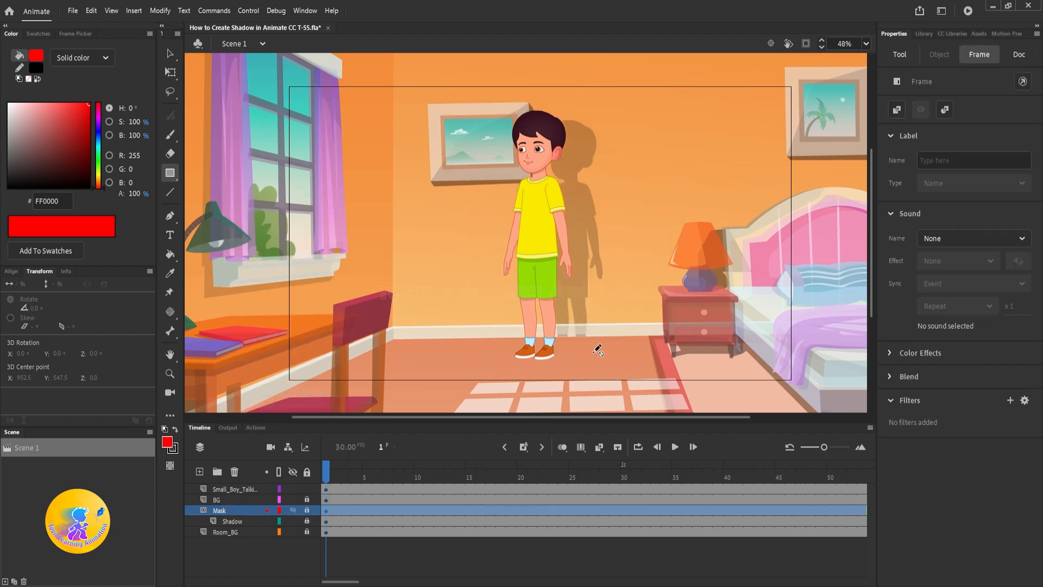
{"action": "scroll", "coordinate": [594, 346], "scroll_direction": "up", "scroll_amount": 7}
{"action": "scroll", "coordinate": [588, 328], "scroll_direction": "down", "scroll_amount": 6}
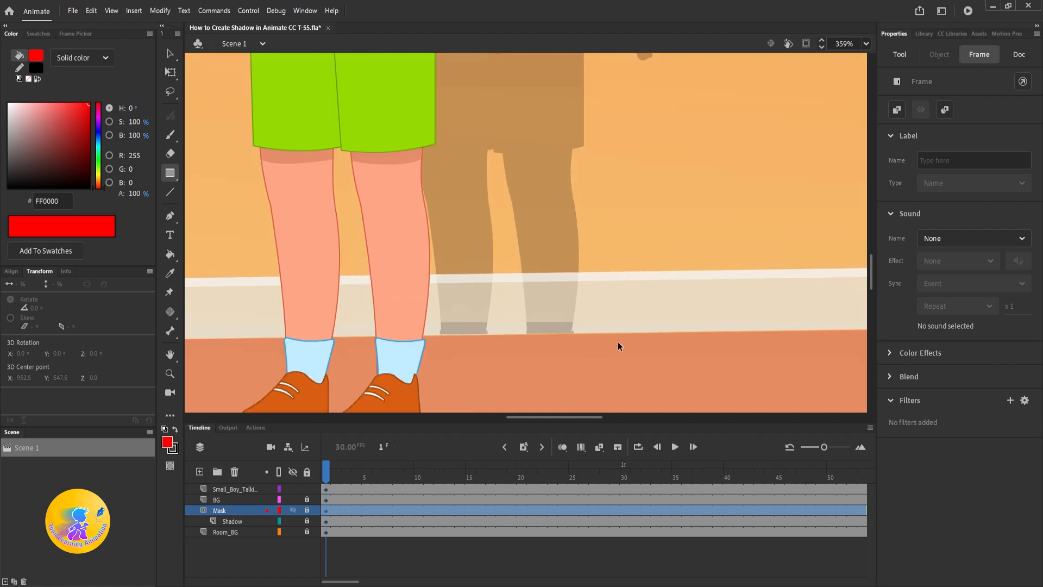
{"action": "left_click_drag", "start_coordinate": [562, 220], "coordinate": [574, 248]}
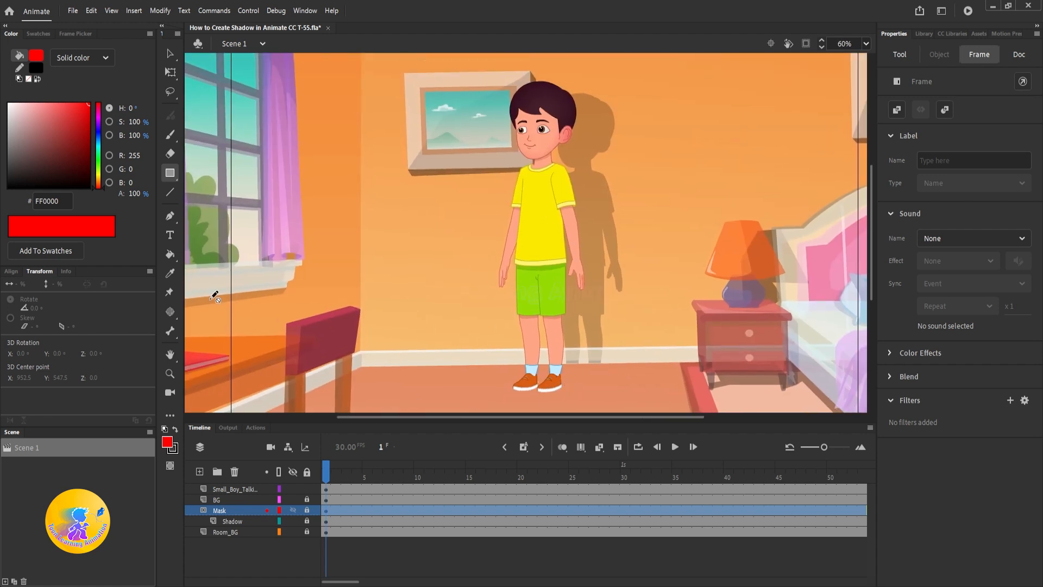
On a new layer above Mask, outline two floor shadows with the Pen tool, joining each shoe to its leg shadow at the wall
{"action": "left_click", "coordinate": [170, 54]}
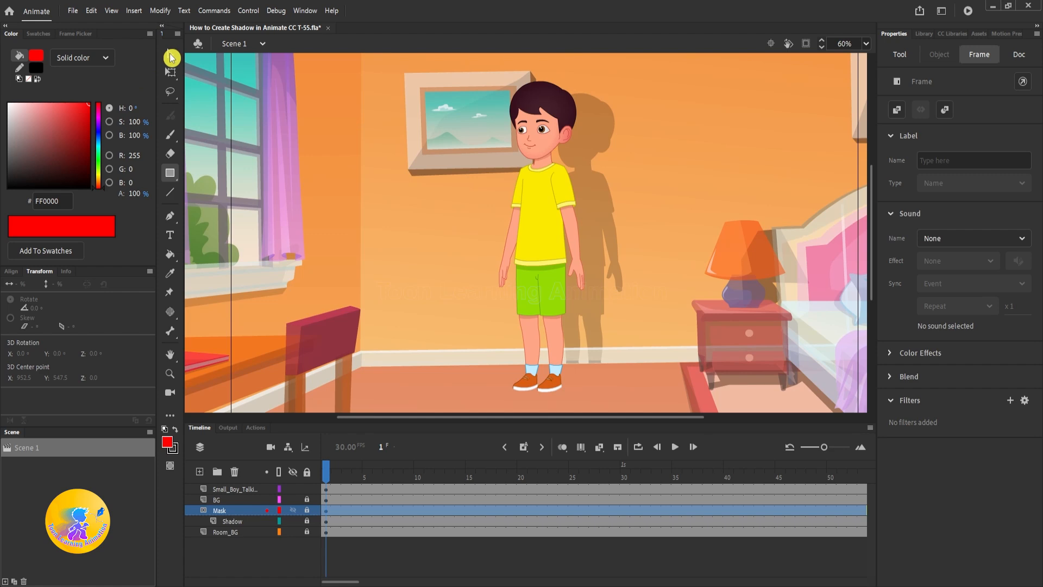
{"action": "left_click", "coordinate": [170, 216]}
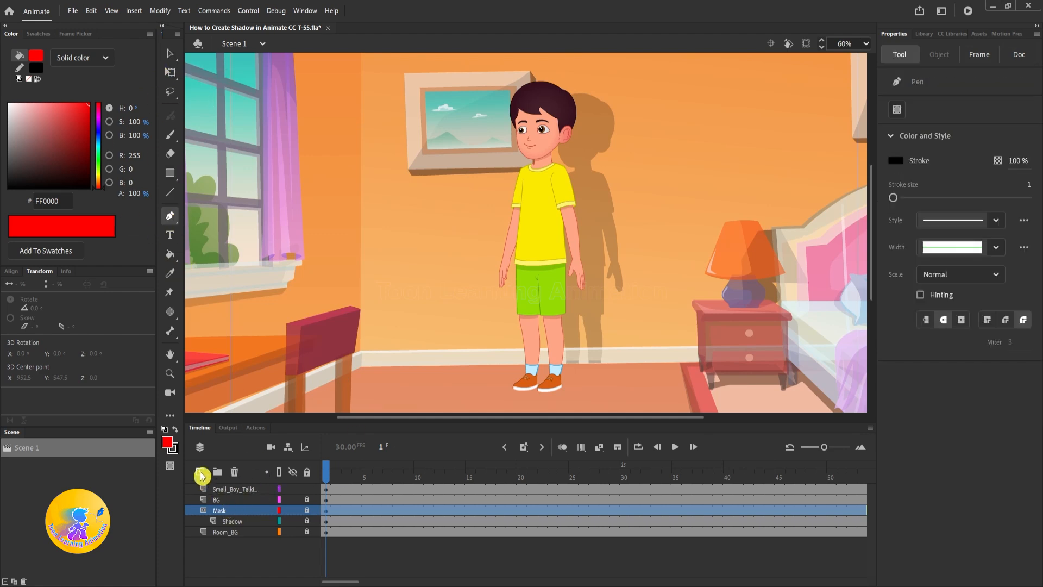
{"action": "left_click", "coordinate": [200, 471]}
{"action": "scroll", "coordinate": [557, 375], "scroll_direction": "up", "scroll_amount": 5}
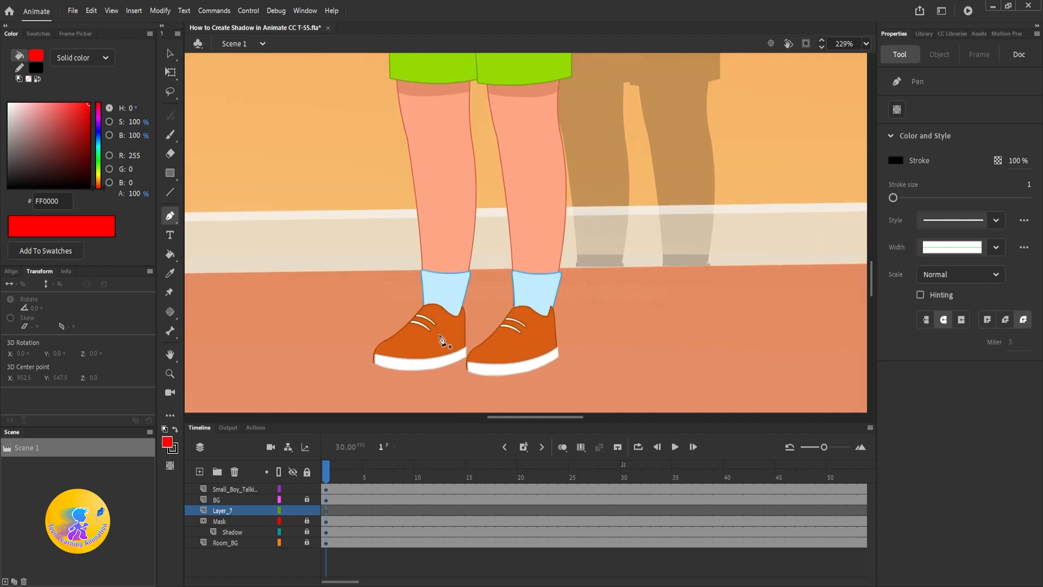
{"action": "left_click", "coordinate": [404, 341]}
{"action": "left_click", "coordinate": [577, 267]}
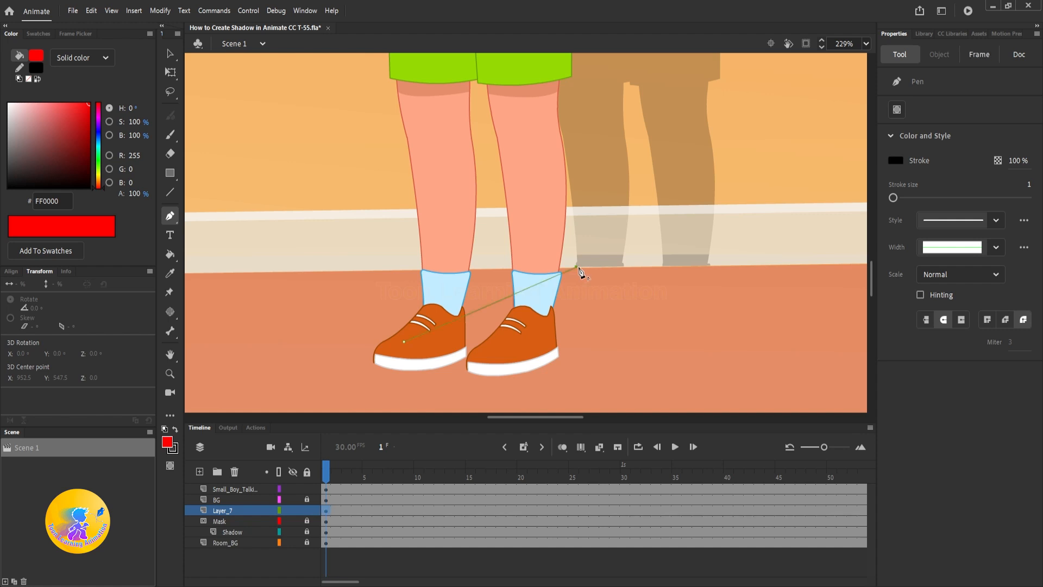
{"action": "left_click", "coordinate": [622, 266]}
{"action": "left_click", "coordinate": [458, 357]}
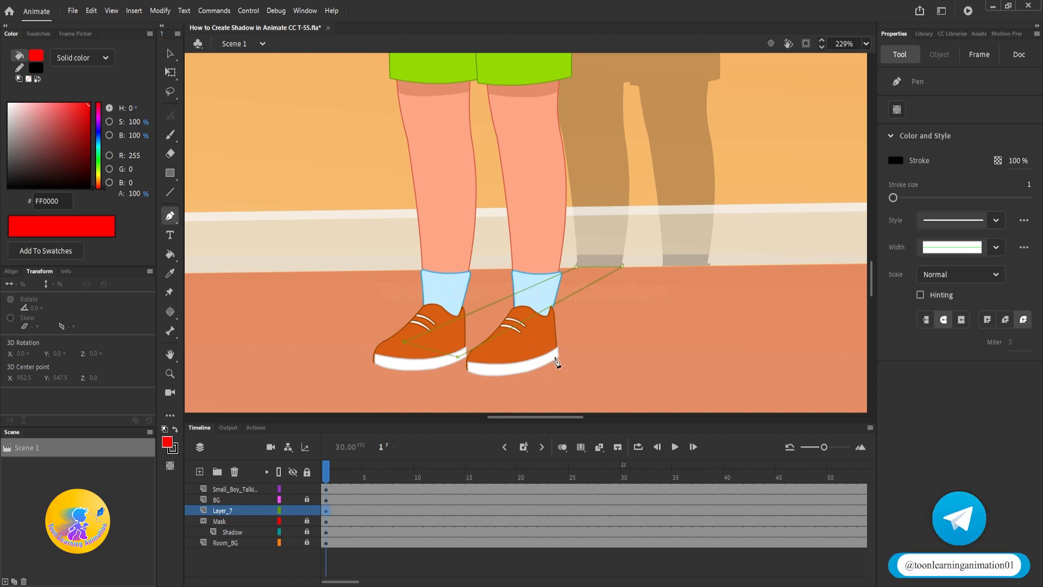
{"action": "left_click", "coordinate": [710, 266]}
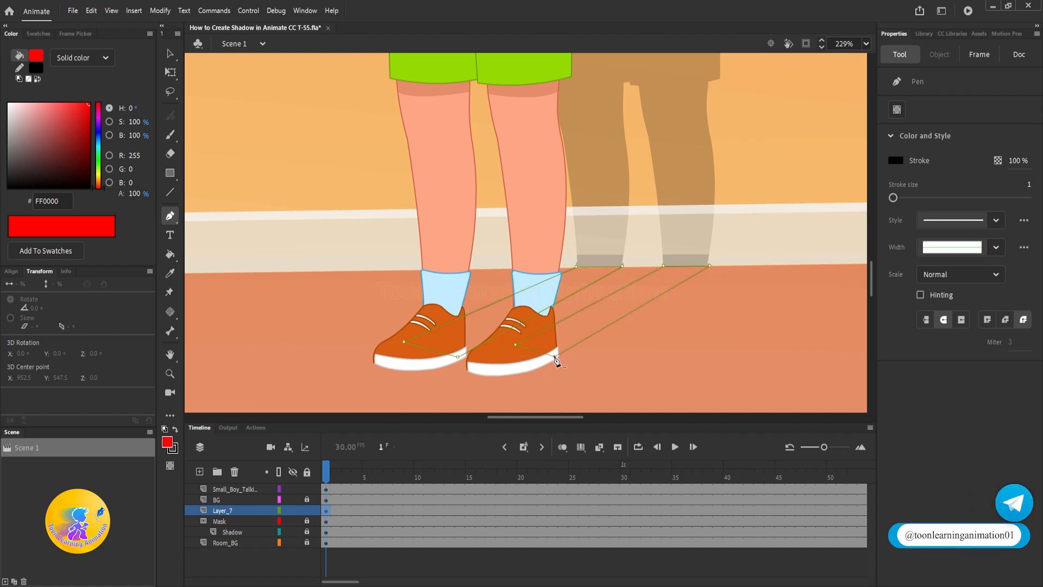
{"action": "left_click", "coordinate": [555, 356]}
Fill both floor shadow outlines with black (000000) using the Paint Bucket
{"action": "left_click", "coordinate": [170, 244]}
{"action": "left_click", "coordinate": [170, 259]}
{"action": "left_click", "coordinate": [235, 255]}
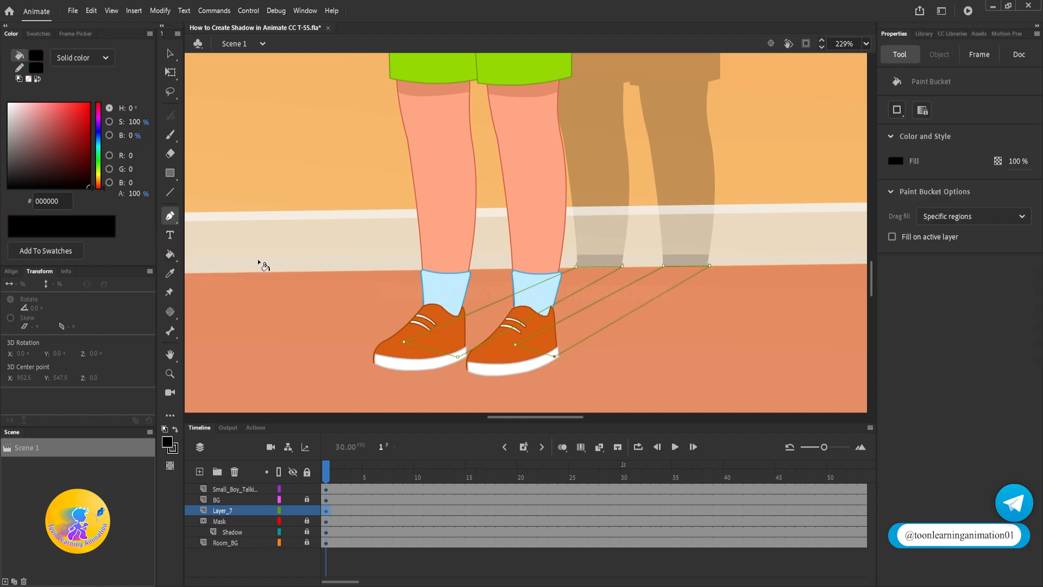
{"action": "left_click", "coordinate": [579, 318]}
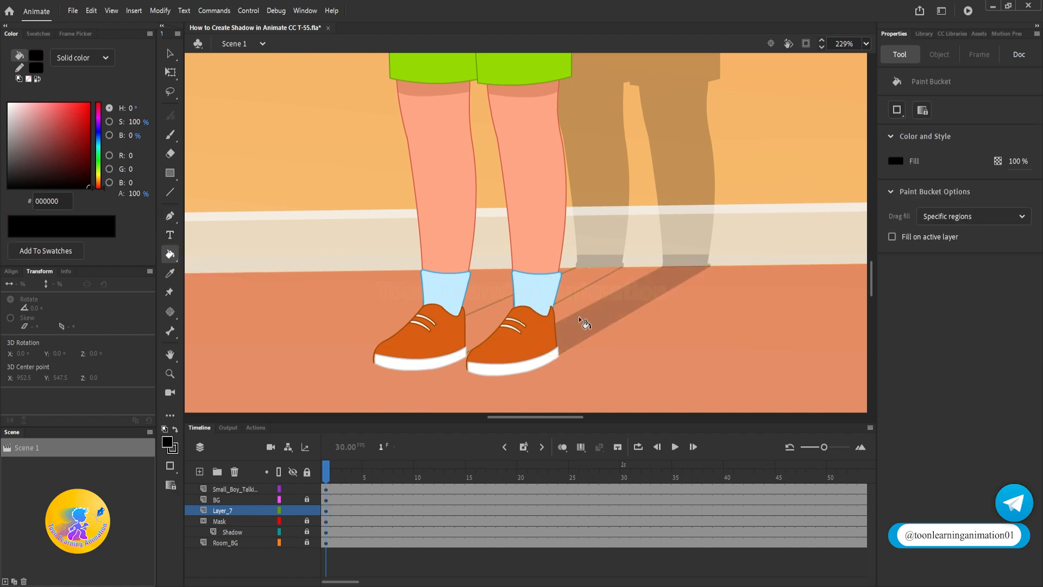
{"action": "left_click", "coordinate": [494, 318]}
Delete the outline strokes along the edges of the two floor shadows
{"action": "key", "text": "v"}
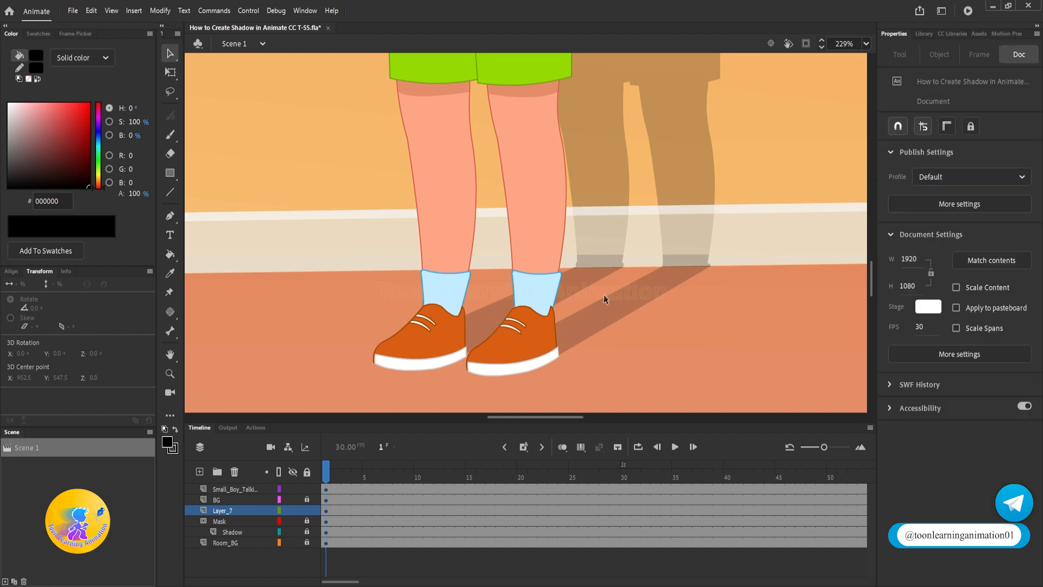
{"action": "left_click", "coordinate": [593, 288]}
{"action": "left_click", "coordinate": [646, 310]}
{"action": "left_click", "coordinate": [646, 311]}
{"action": "left_click", "coordinate": [573, 352]}
Play the animation to check how the wall shadow joins the floor shadows at the feet, and return to frame 1
{"action": "scroll", "coordinate": [588, 294], "scroll_direction": "down", "scroll_amount": 6}
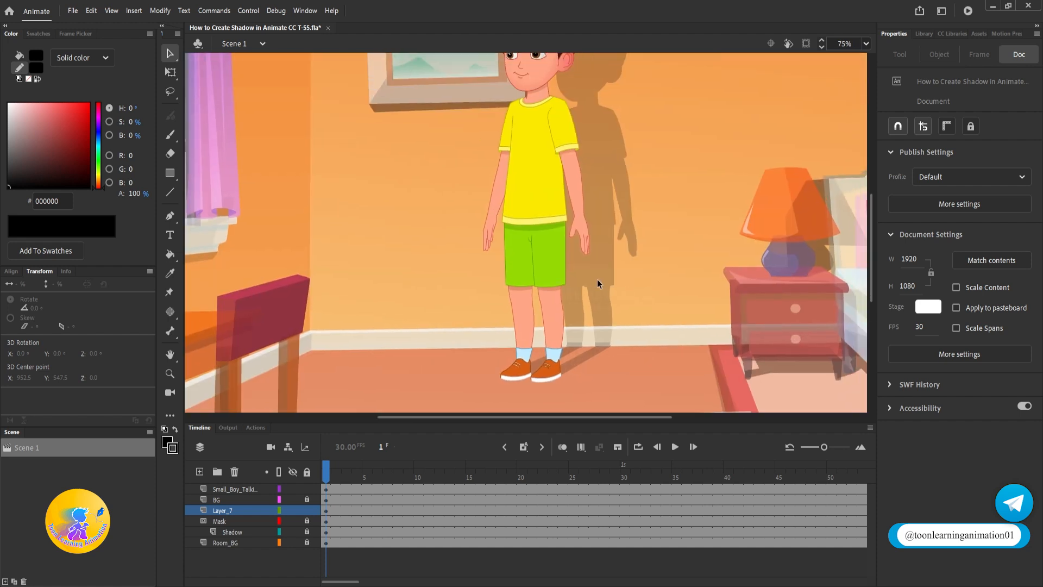
{"action": "key", "text": "Return"}
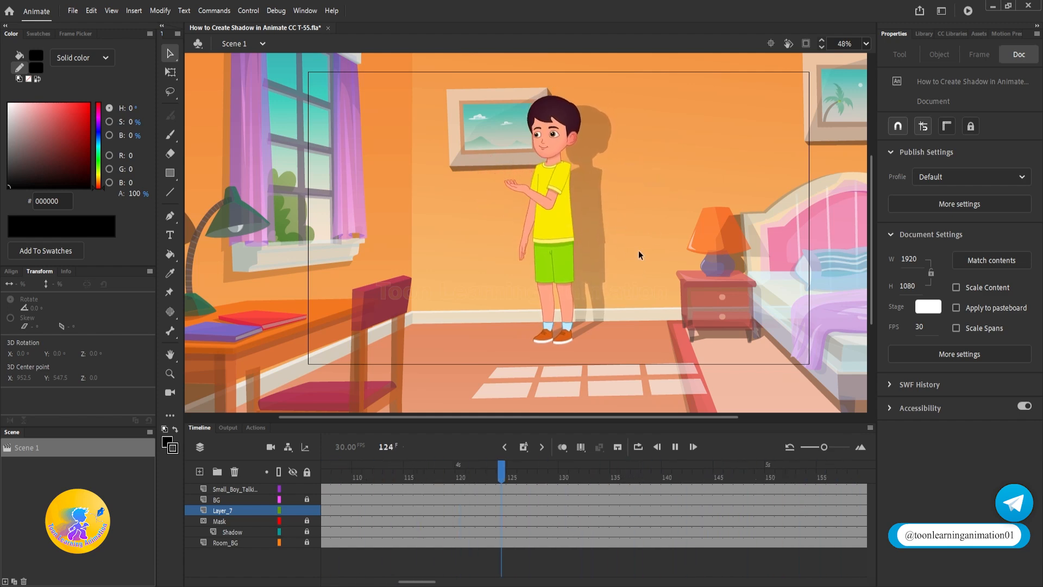
{"action": "scroll", "coordinate": [571, 345], "scroll_direction": "up", "scroll_amount": 5}
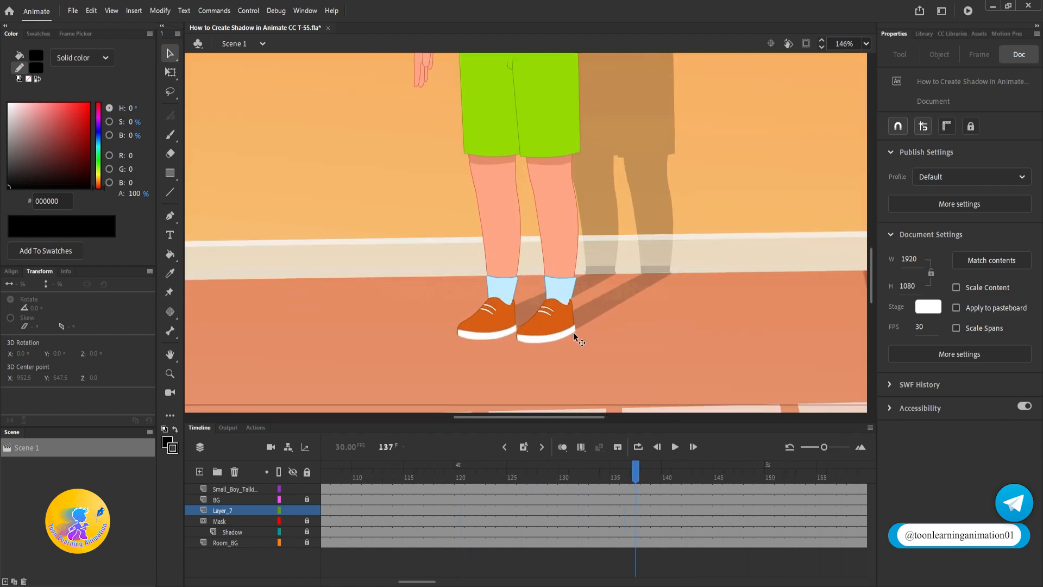
{"action": "scroll", "coordinate": [628, 276], "scroll_direction": "down", "scroll_amount": 5}
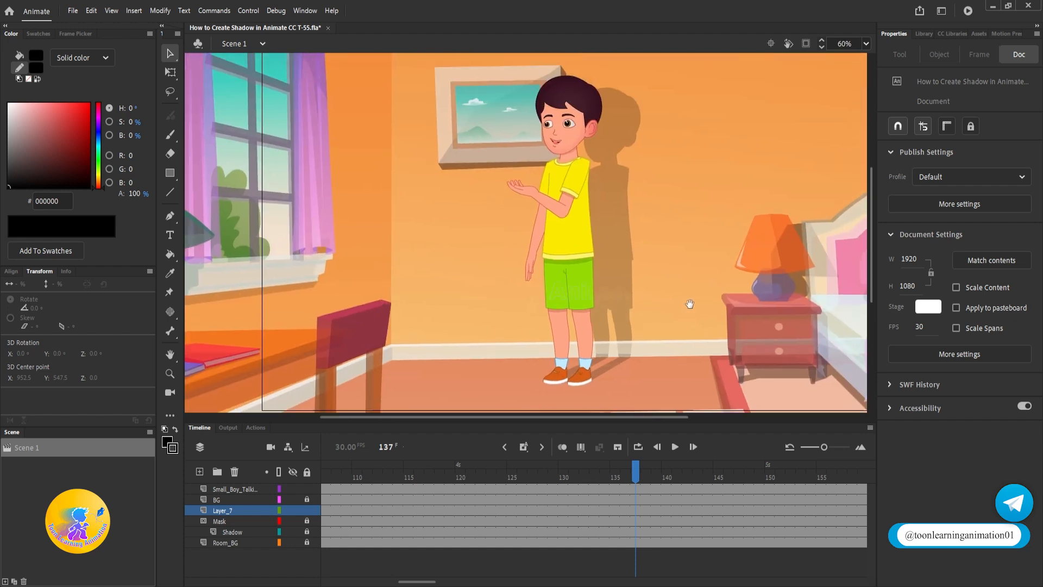
{"action": "key", "text": "Return"}
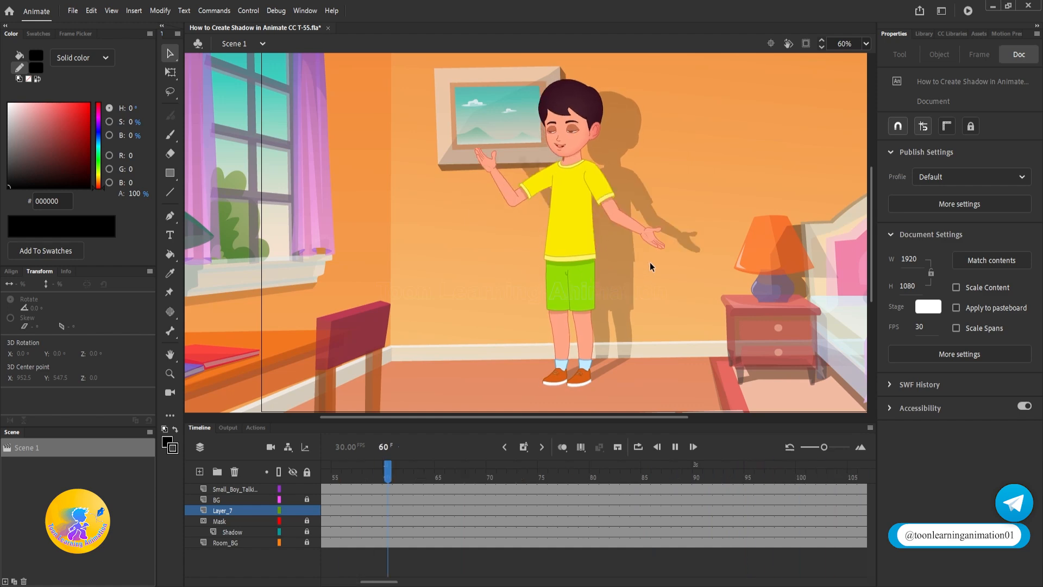
{"action": "key", "text": "Return"}
{"action": "key", "text": "shift+comma"}
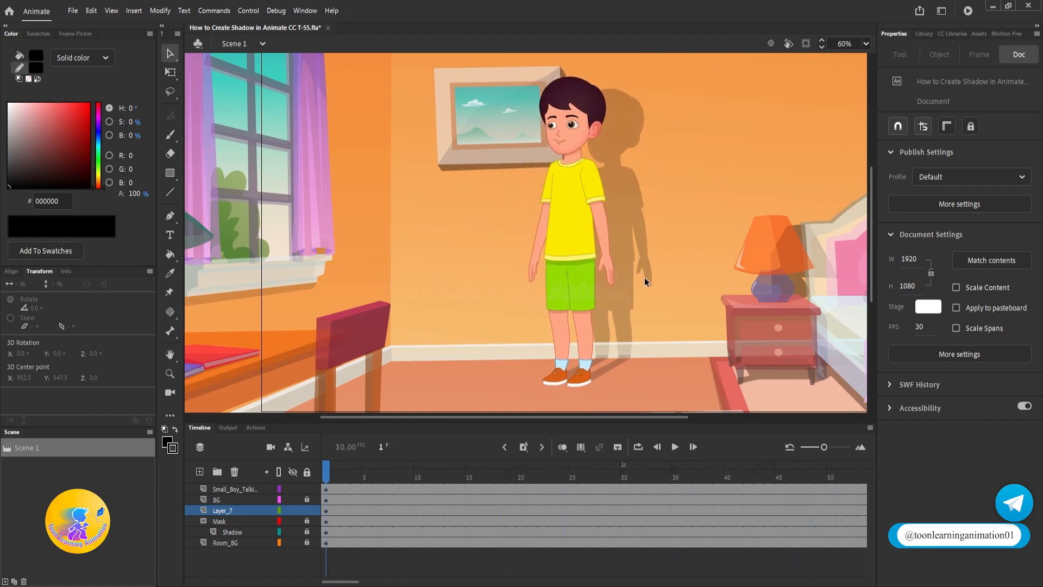
{"action": "left_click_drag", "start_coordinate": [678, 245], "coordinate": [615, 255]}
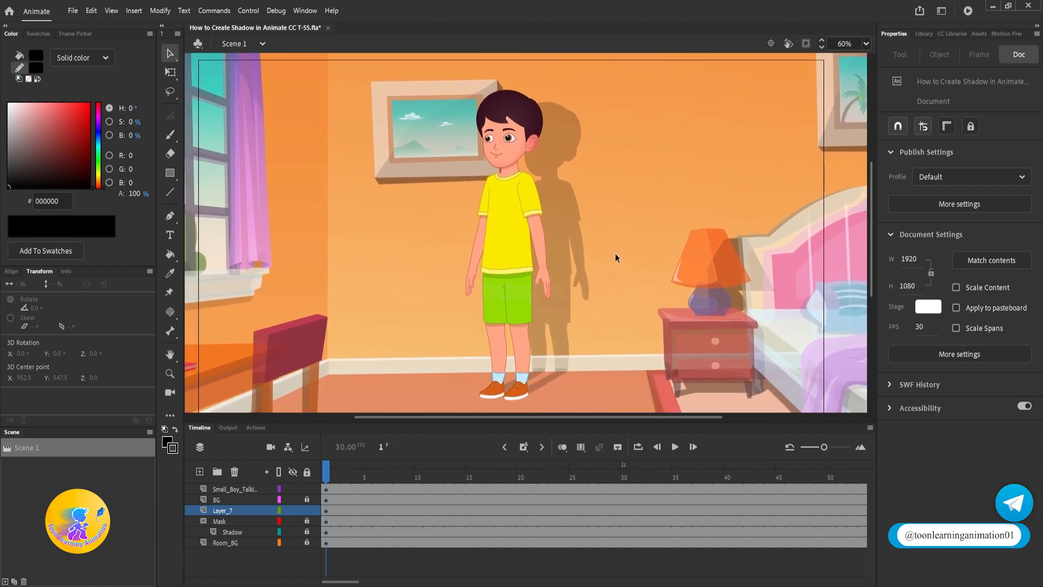